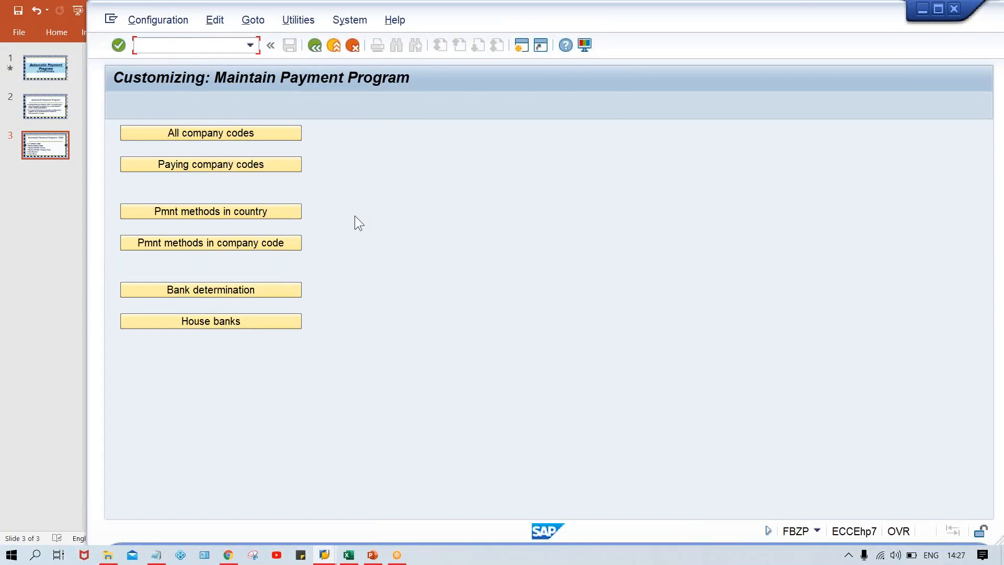
click(177, 131)
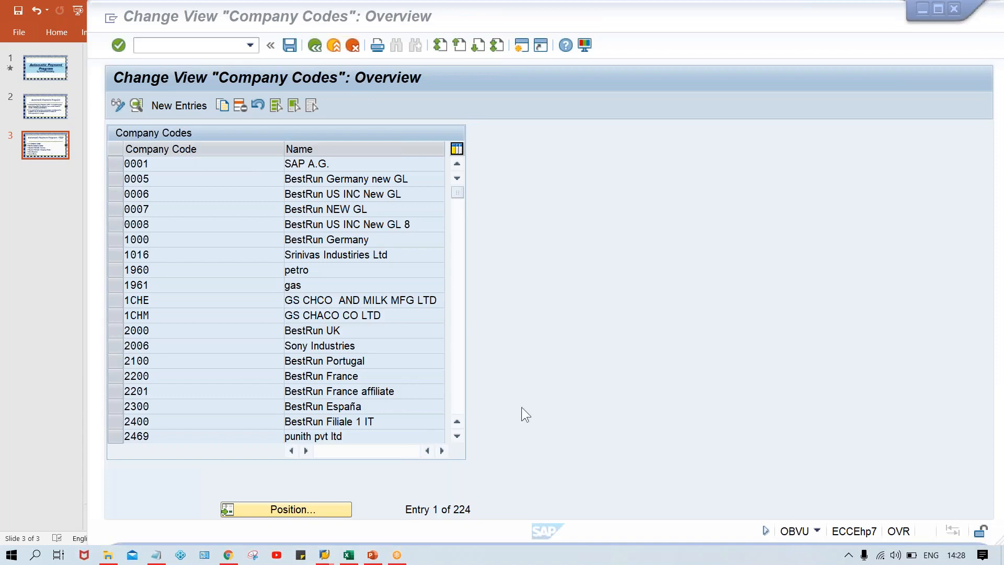
click(312, 50)
click(312, 48)
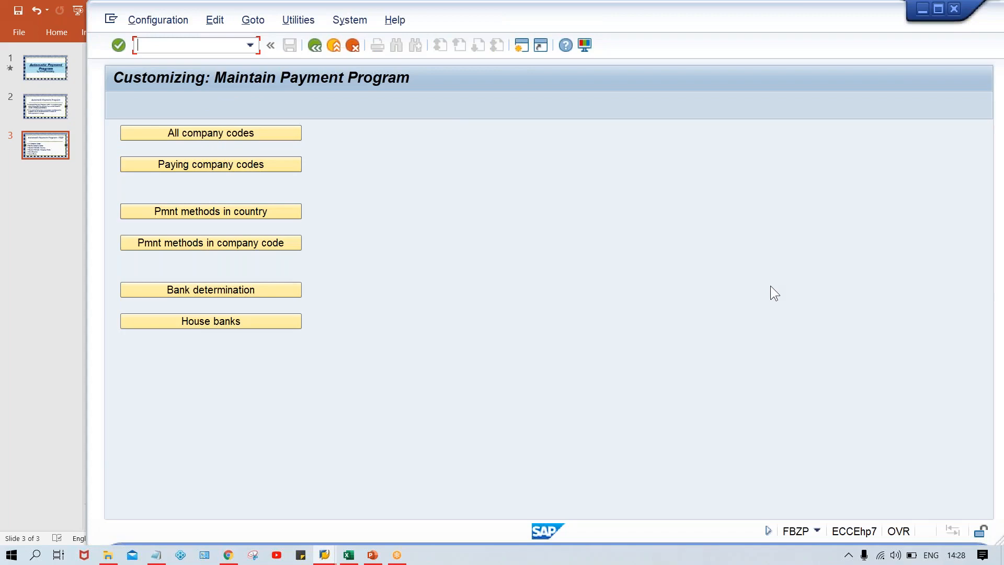
Start a new entry in the all company codes settings for company code TM00
click(225, 134)
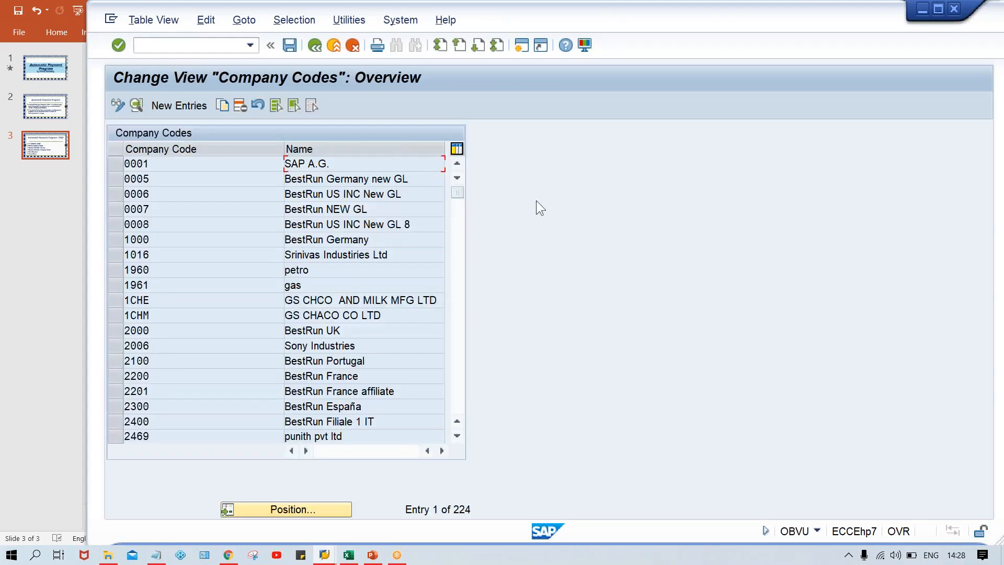
click(183, 108)
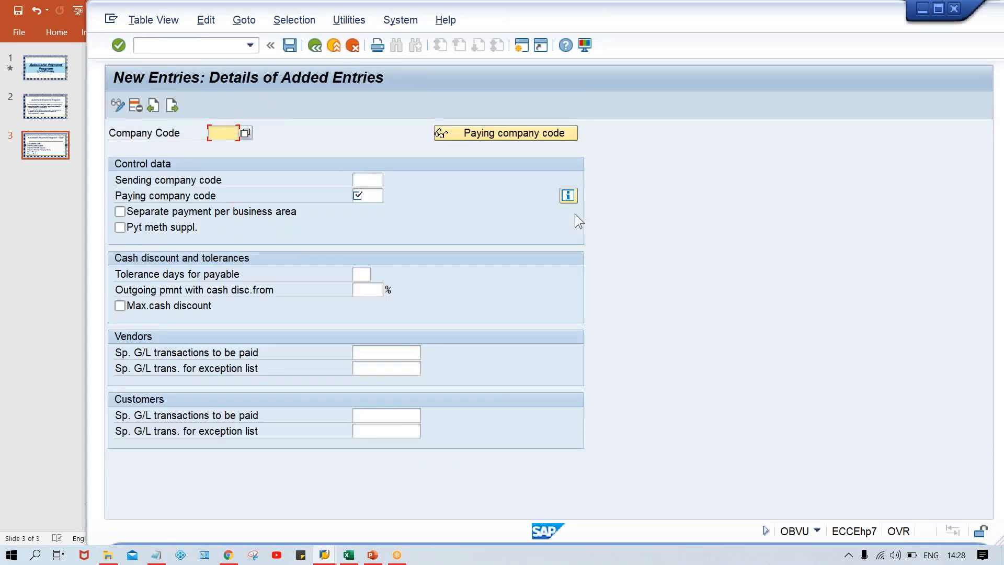
text(TM)
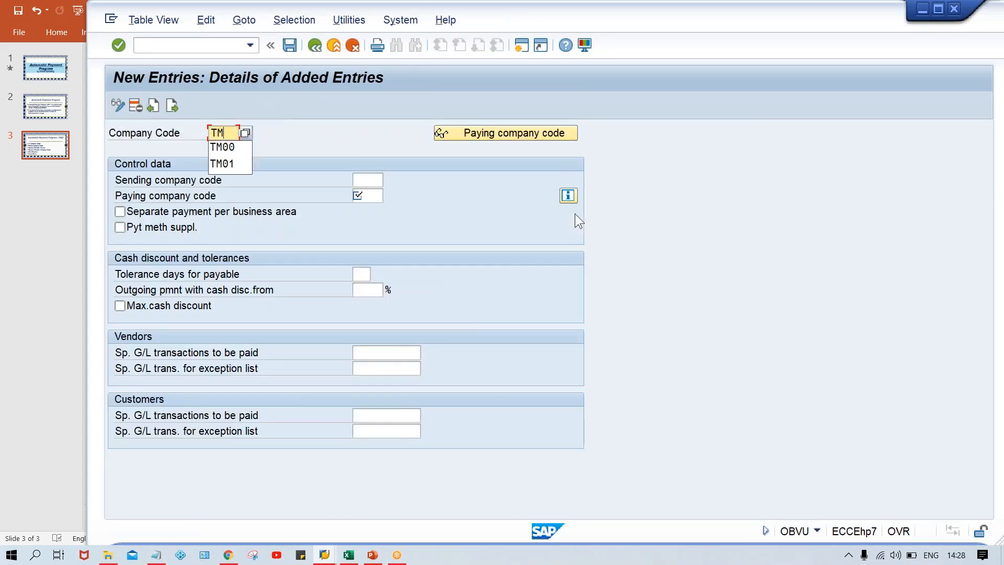
text(00)
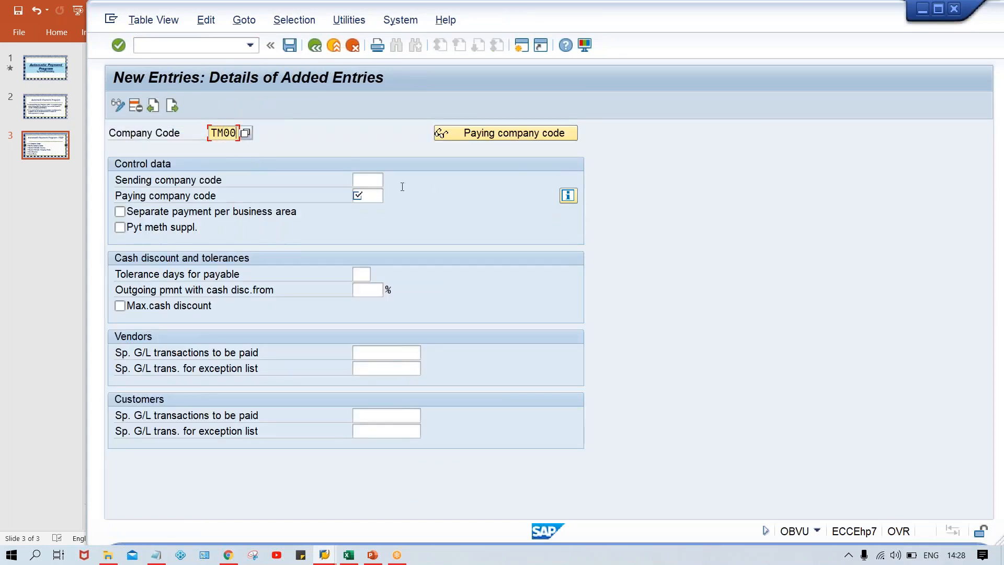
Set the paying company code to TM00, leaving the sending company code empty
click(365, 184)
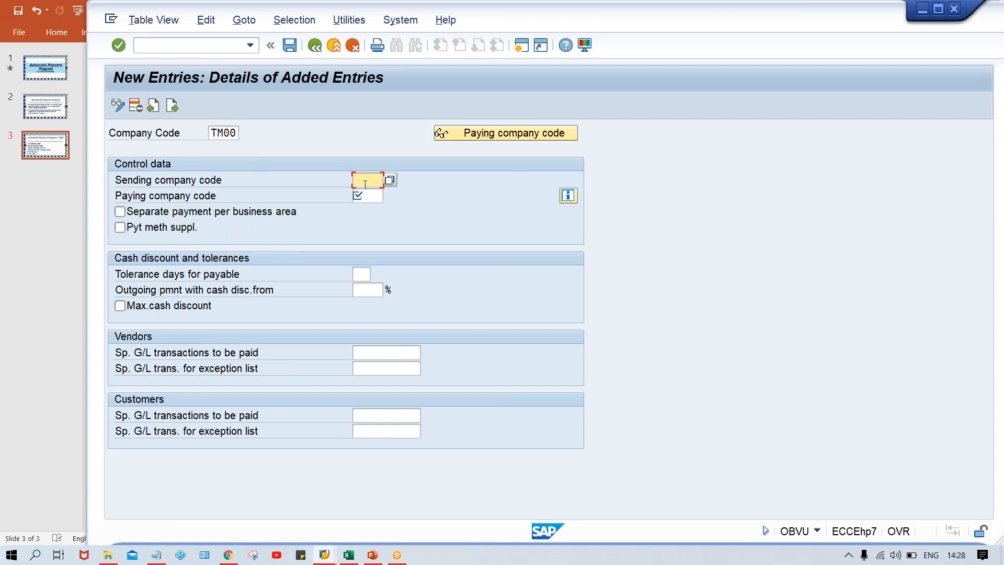
click(370, 195)
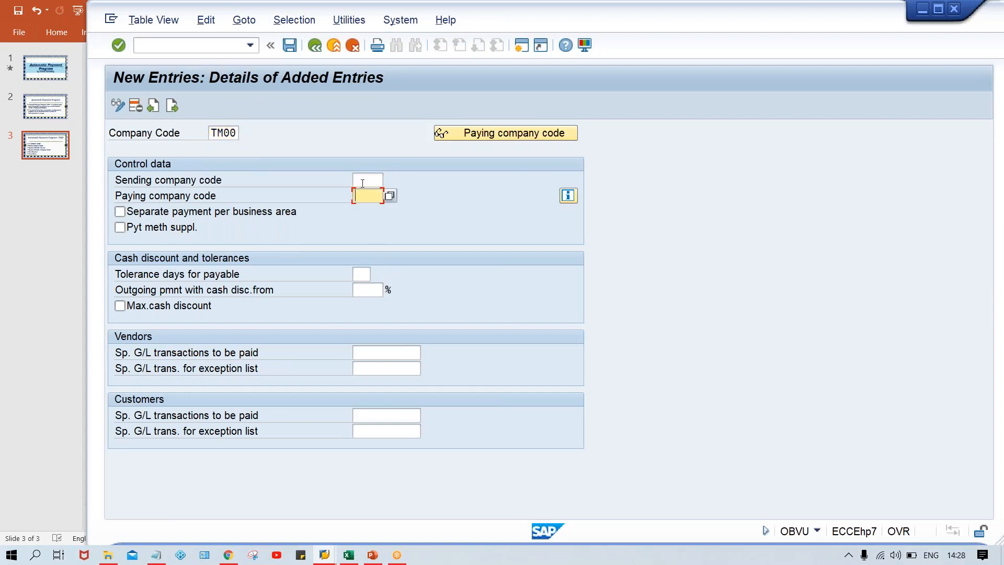
click(371, 198)
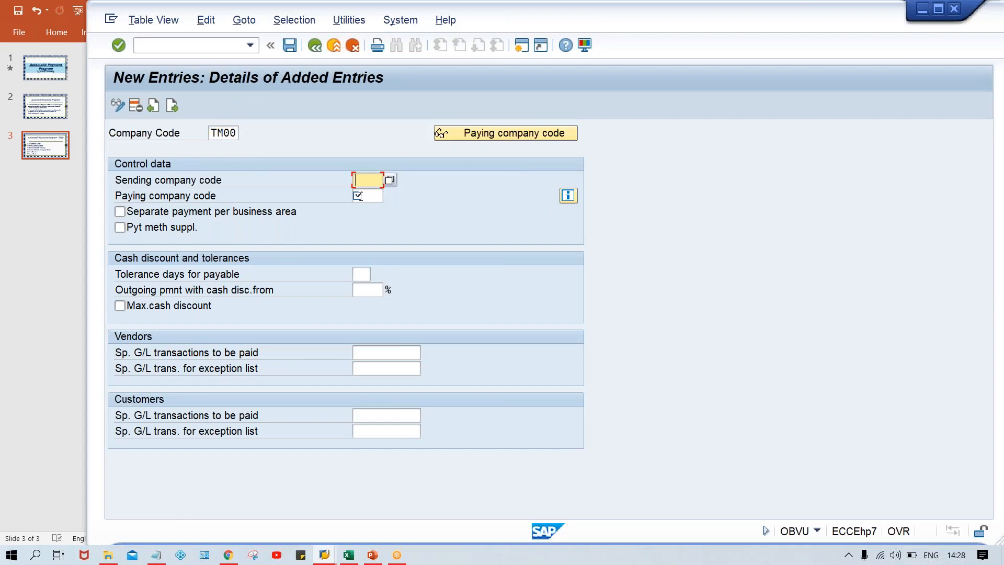
click(359, 196)
text(TM00)
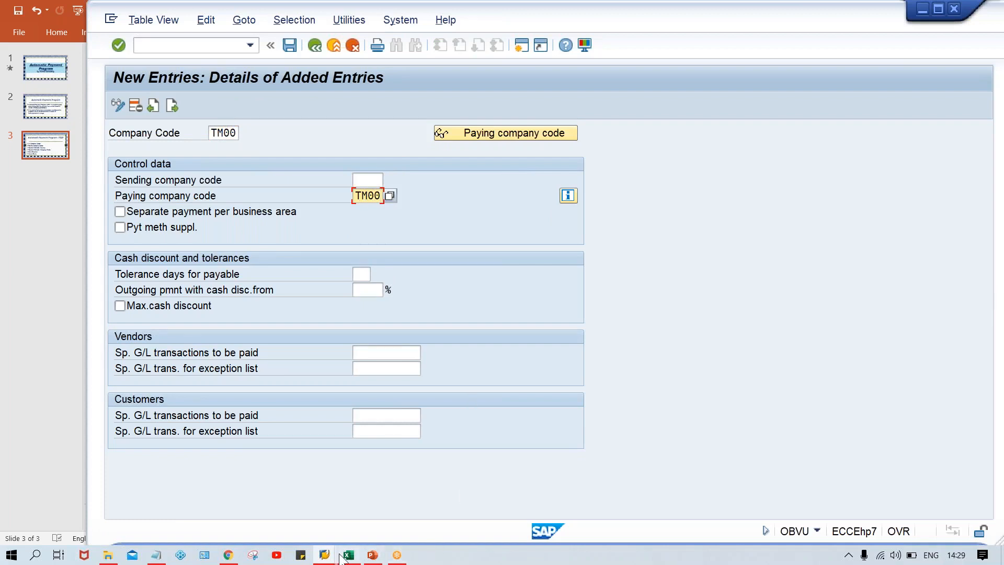
Switch to the Excel workbook and list the company codes TM00, TS00, TC00 and TH00 in cells M4 to M7
mouse_move(346, 556)
click(359, 517)
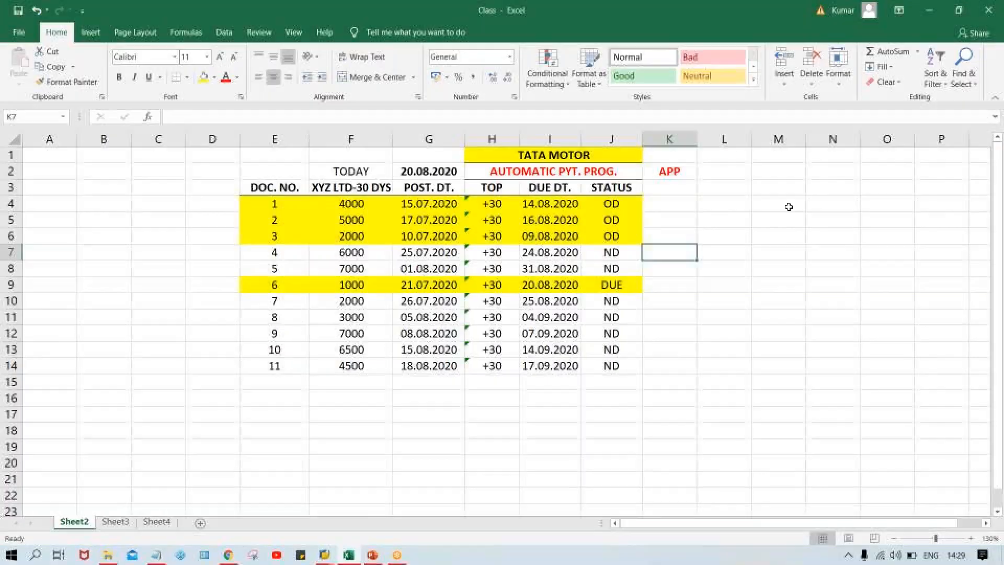
key(Down)
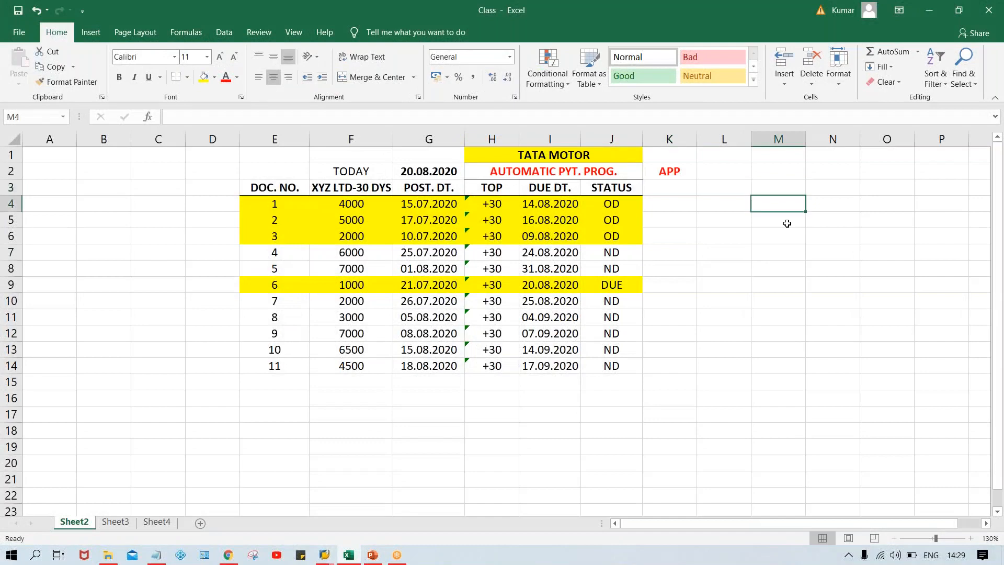
text(TM00)
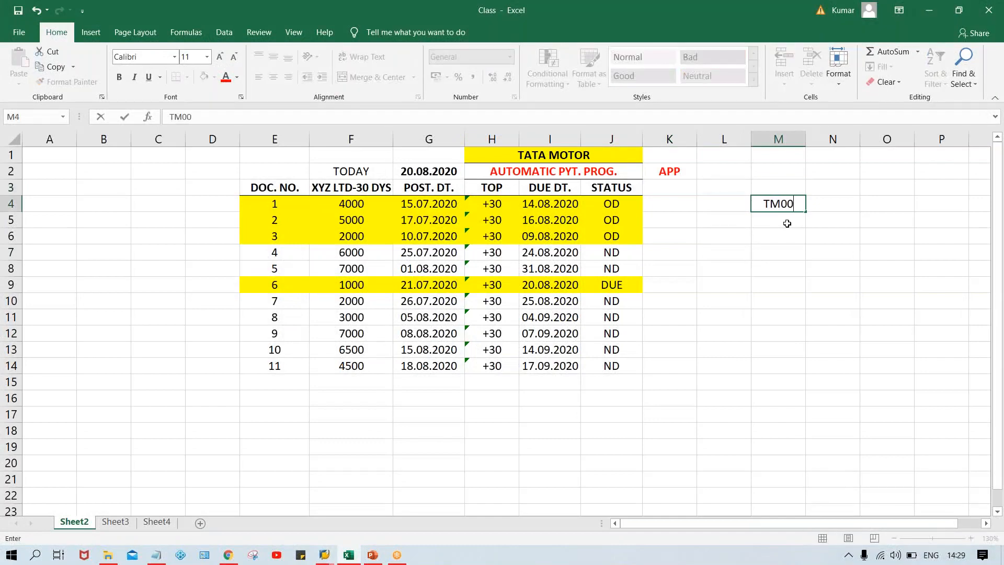
key(Return)
text(TS00)
key(Return)
text(TC00)
key(Return)
text(T)
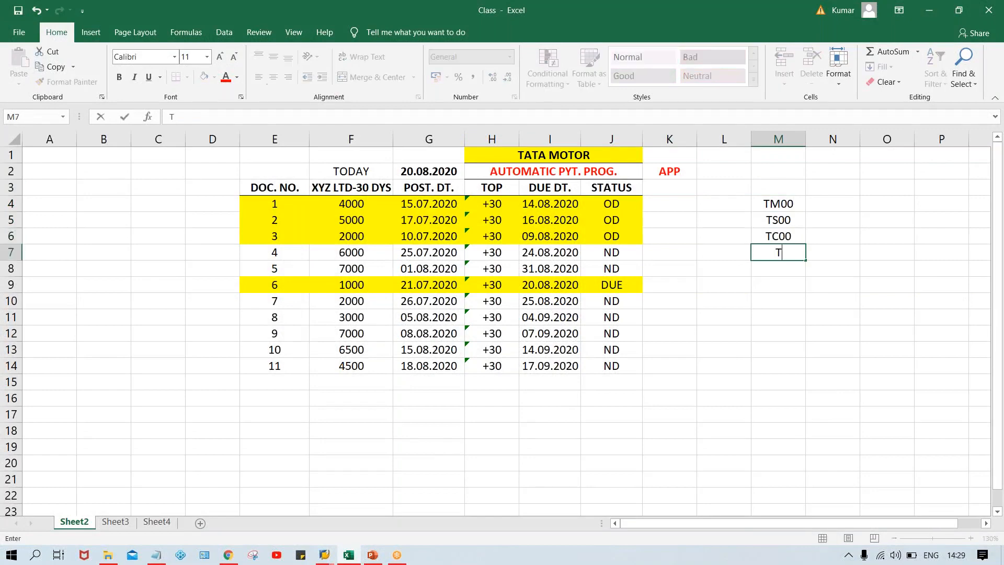
text(H00)
key(Return)
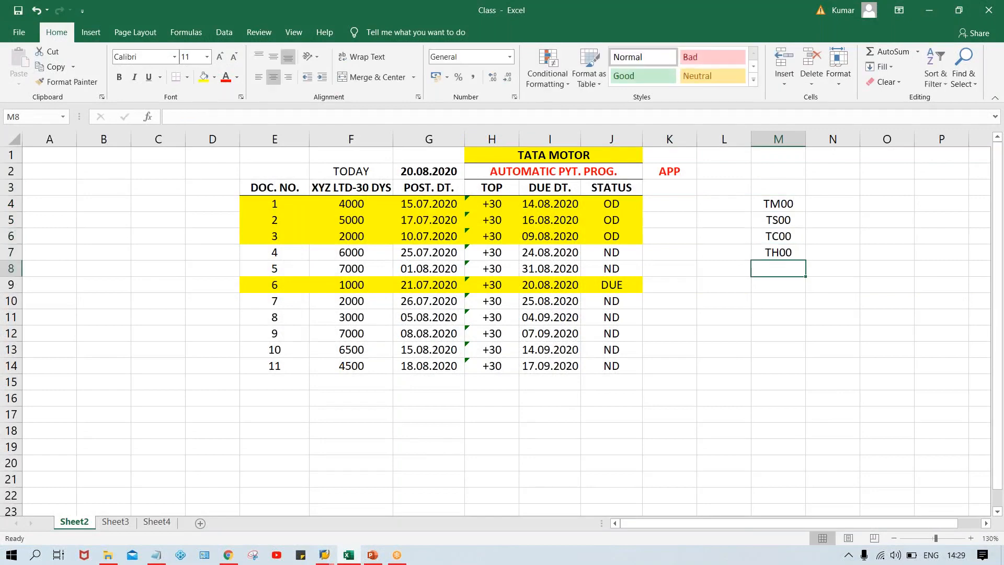
Examine the company code list in column M, comparing TM00 with the group of TS00, TC00 and TH00
click(775, 205)
click(774, 269)
click(803, 203)
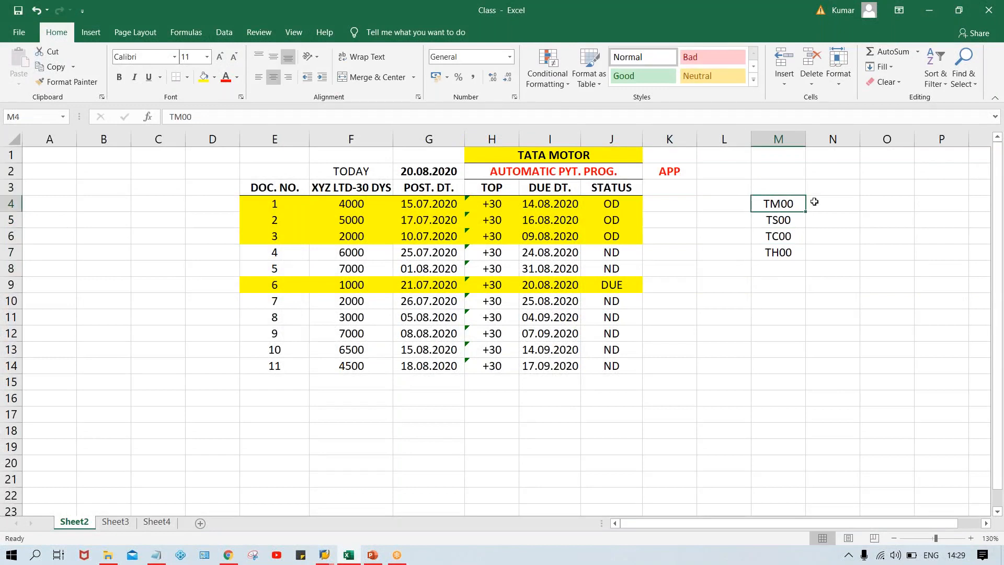
click(784, 221)
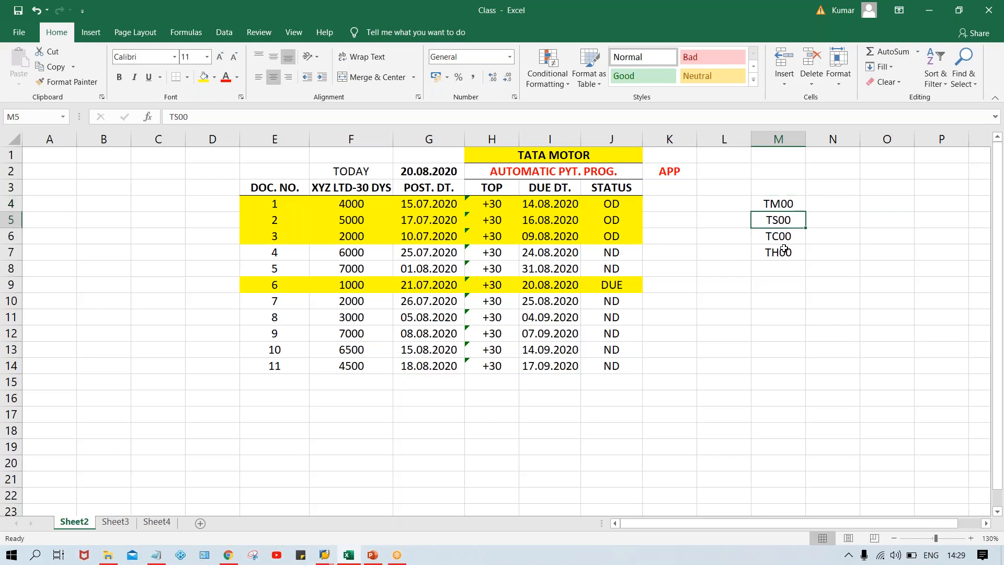
click(782, 240)
click(786, 255)
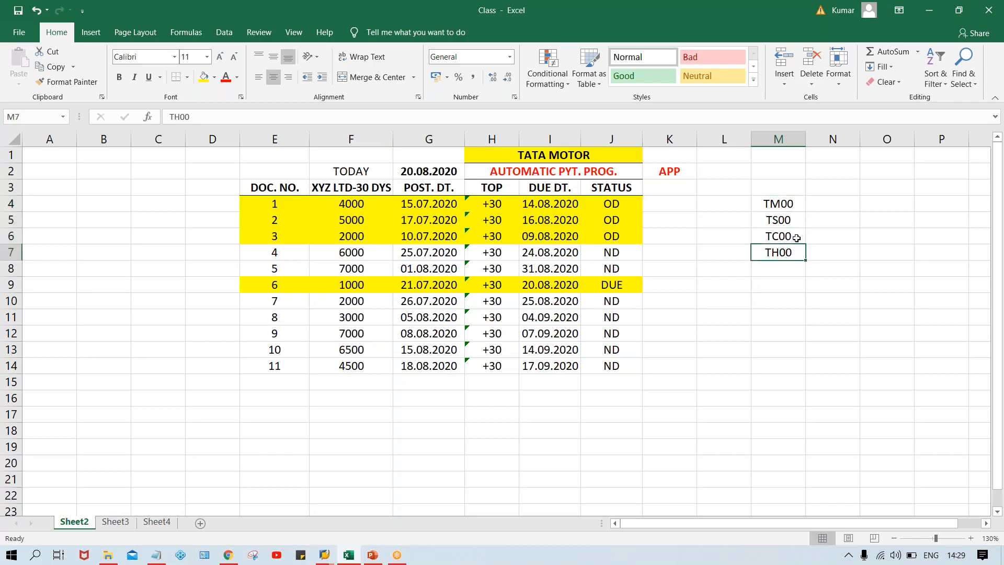
click(779, 236)
click(788, 204)
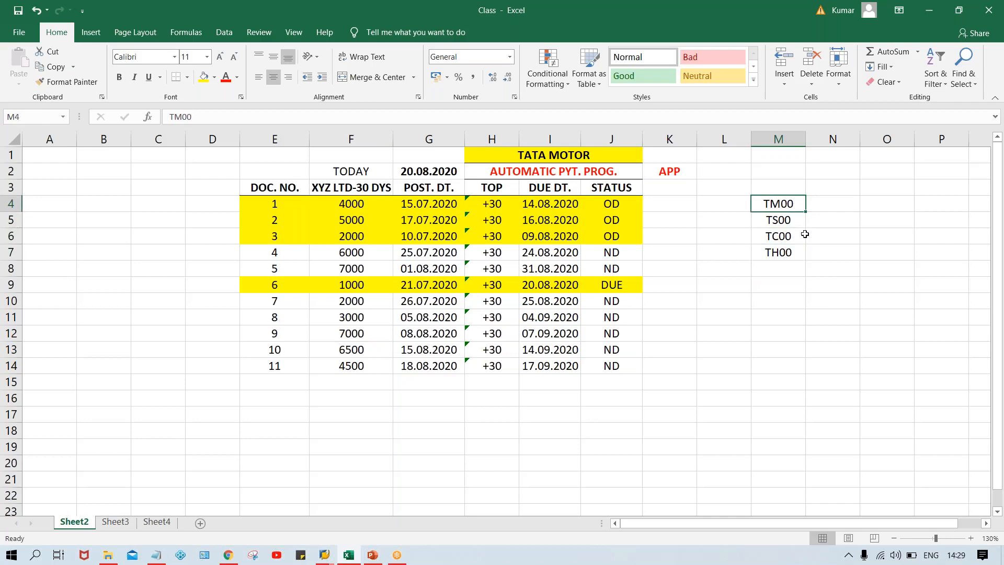
drag(798, 224, 776, 247)
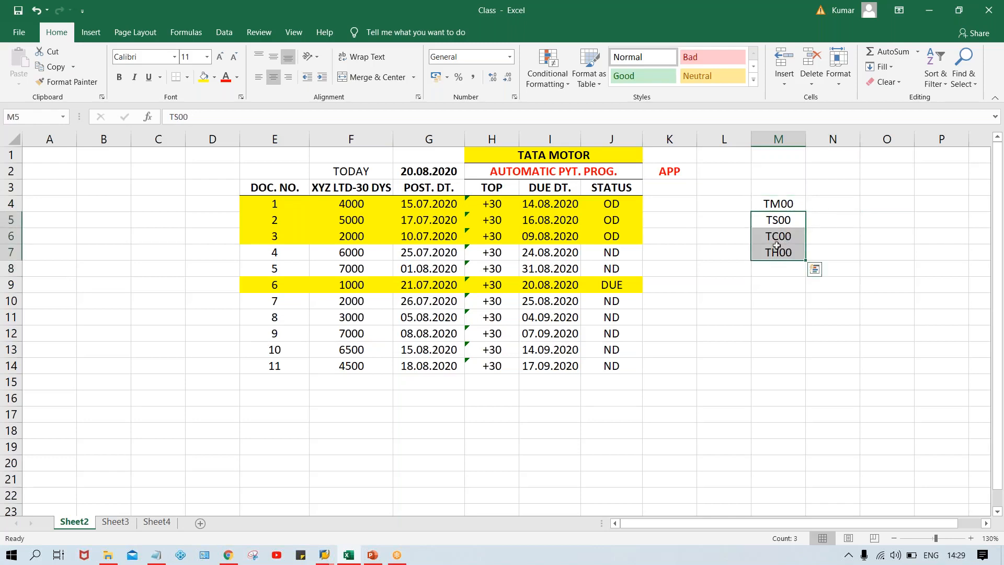
click(764, 202)
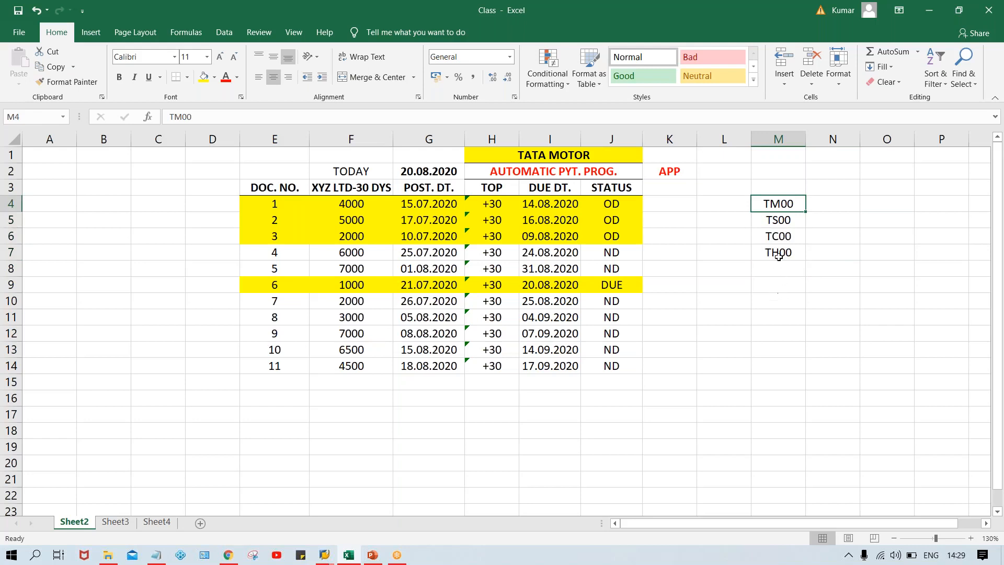
drag(778, 219, 780, 249)
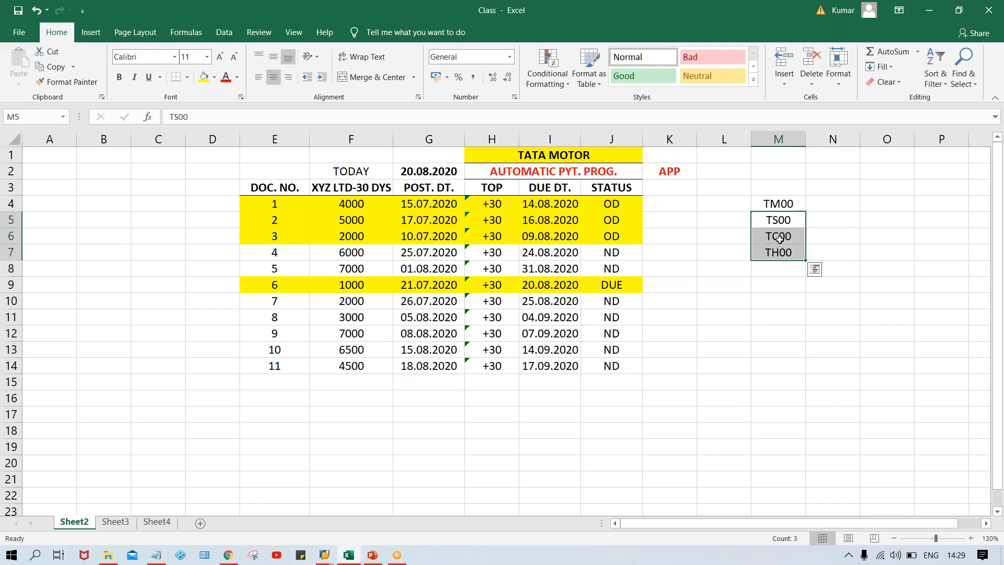
Switch back to SAP and examine the sending and paying company code fields of the new entry
key(alt+Tab)
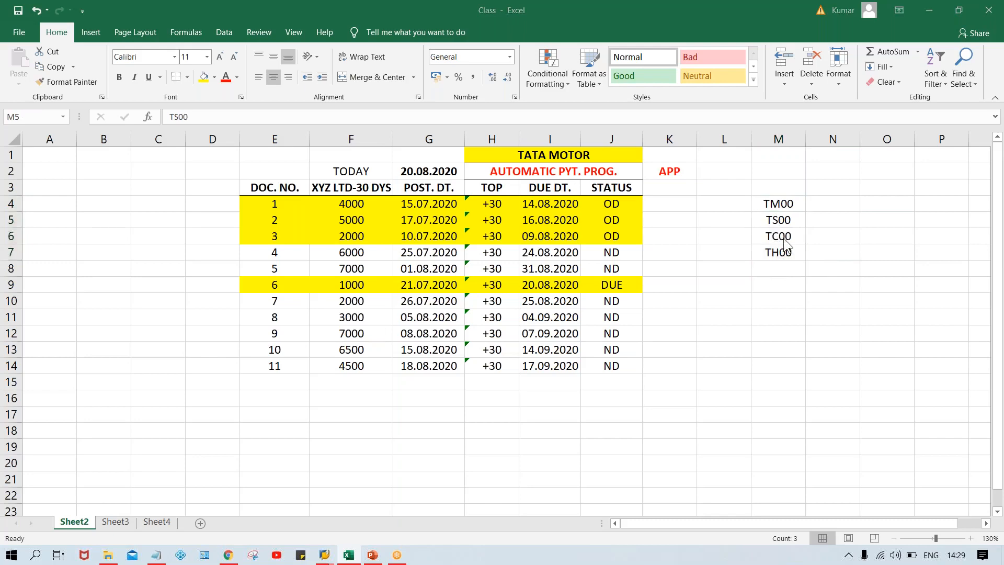
key(alt+Tab)
click(366, 183)
click(365, 196)
click(366, 183)
click(365, 198)
click(365, 180)
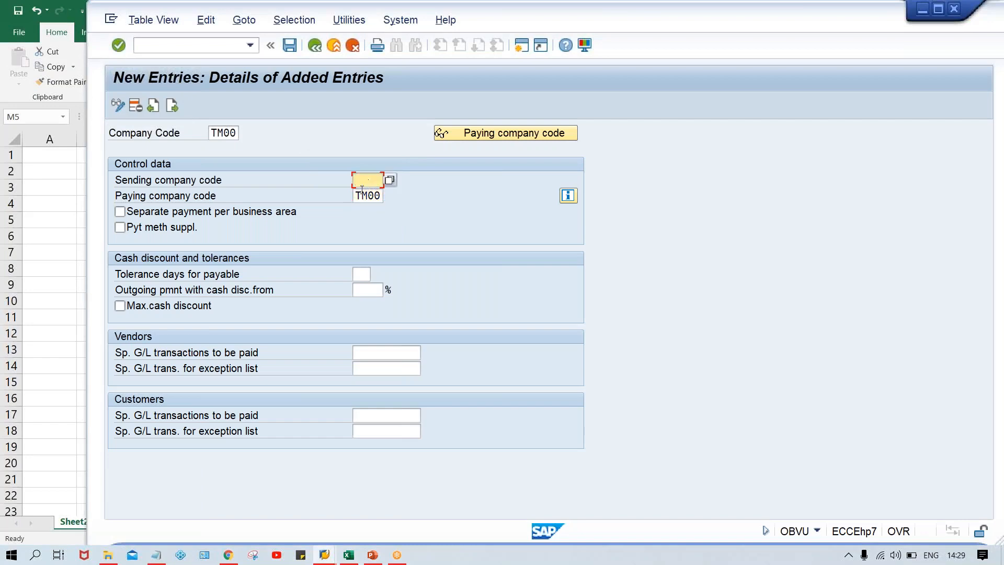
click(356, 197)
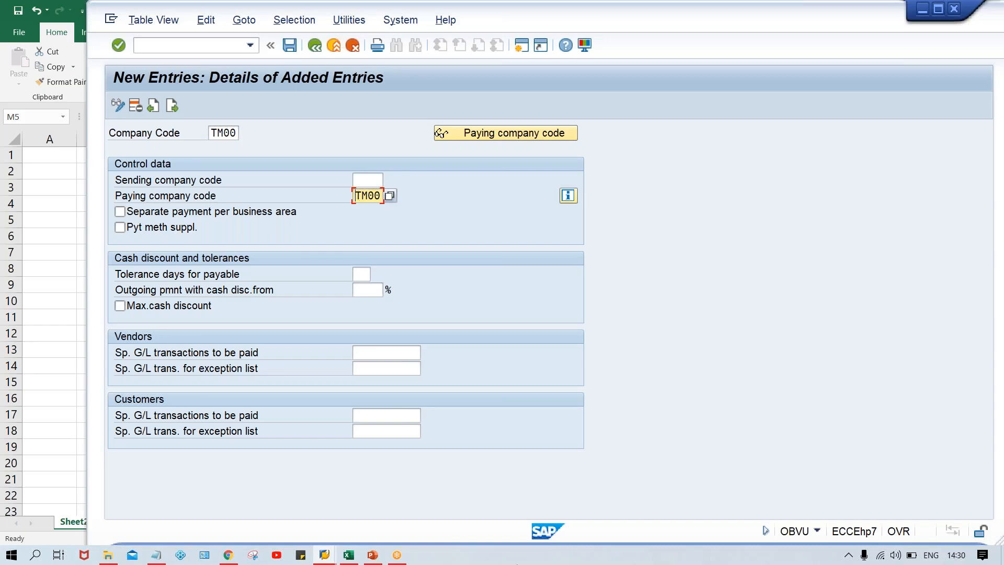
Return to the Excel workbook and review TM00 as paying company code against TS00, TC00 and TH00 as sending company codes
click(346, 556)
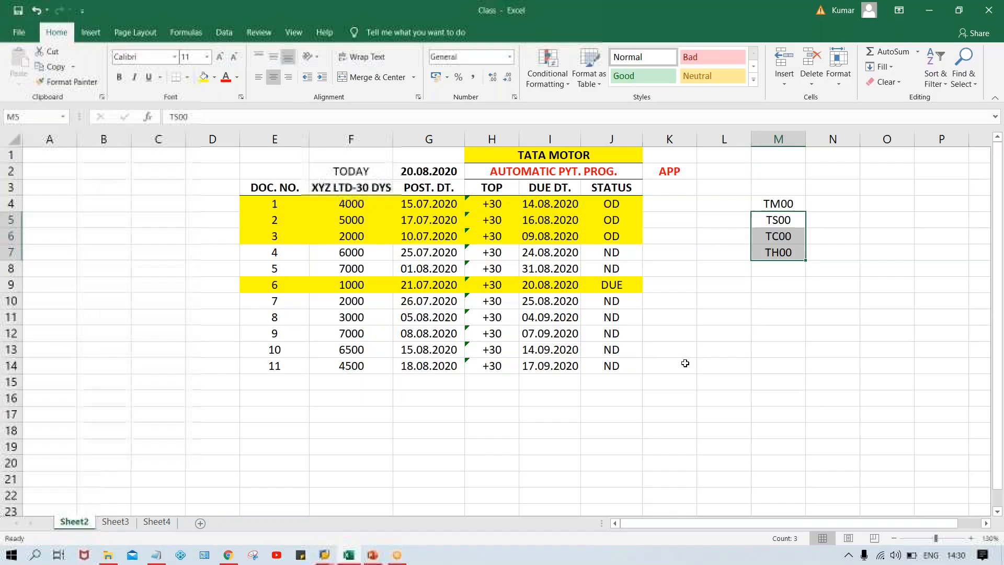
click(778, 223)
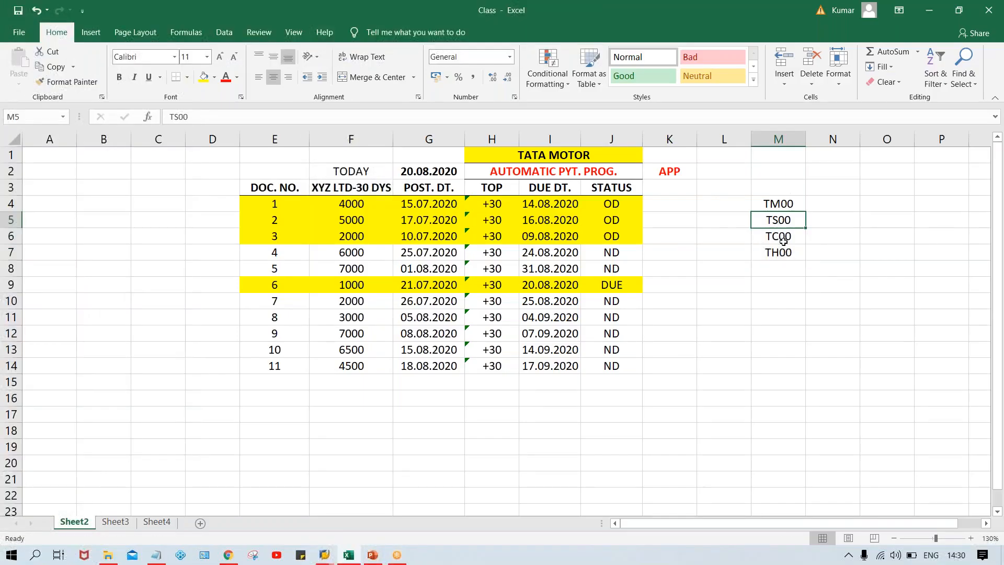
click(786, 204)
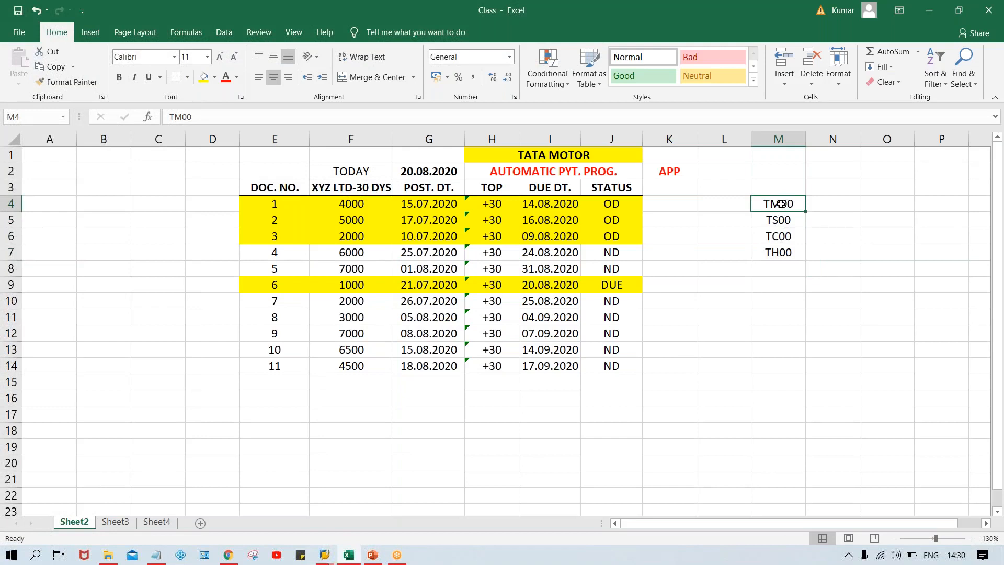
click(834, 205)
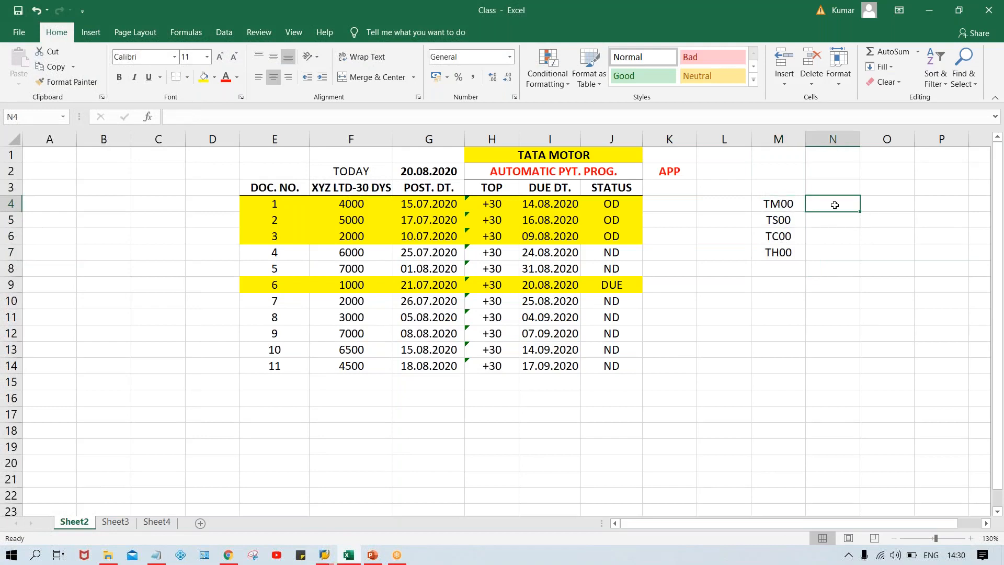
click(771, 217)
click(790, 205)
click(782, 241)
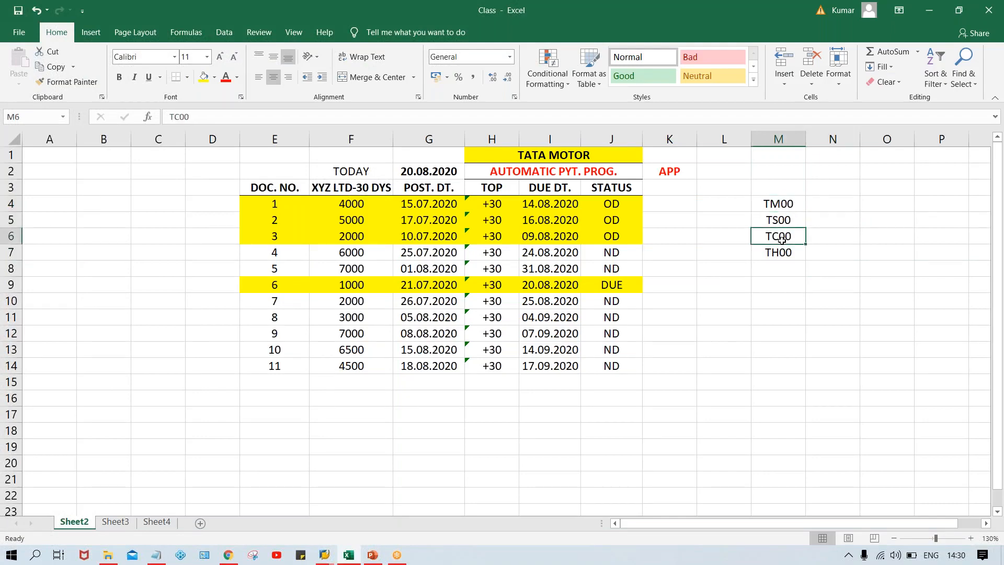
click(782, 255)
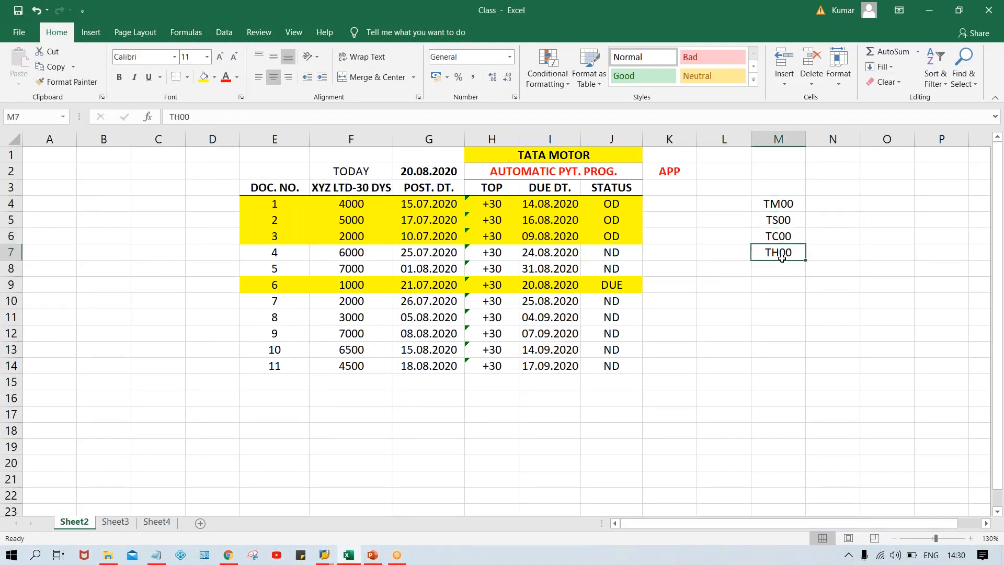
click(780, 222)
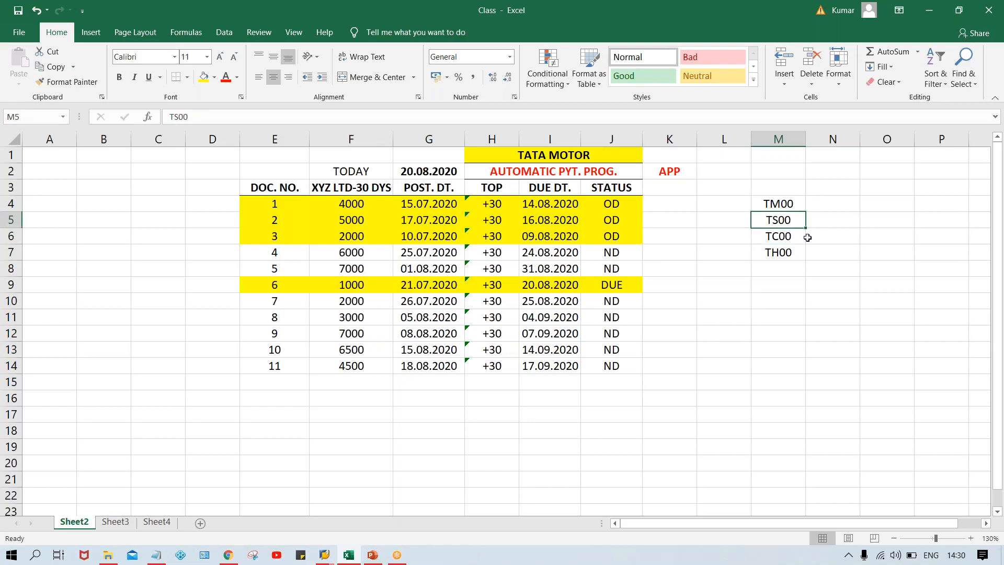
drag(791, 220, 789, 254)
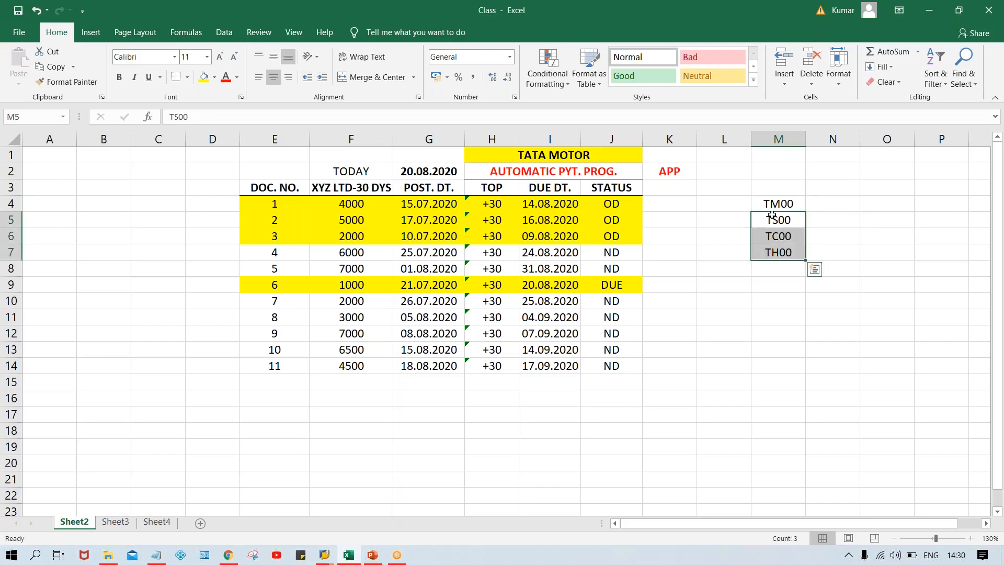
click(770, 198)
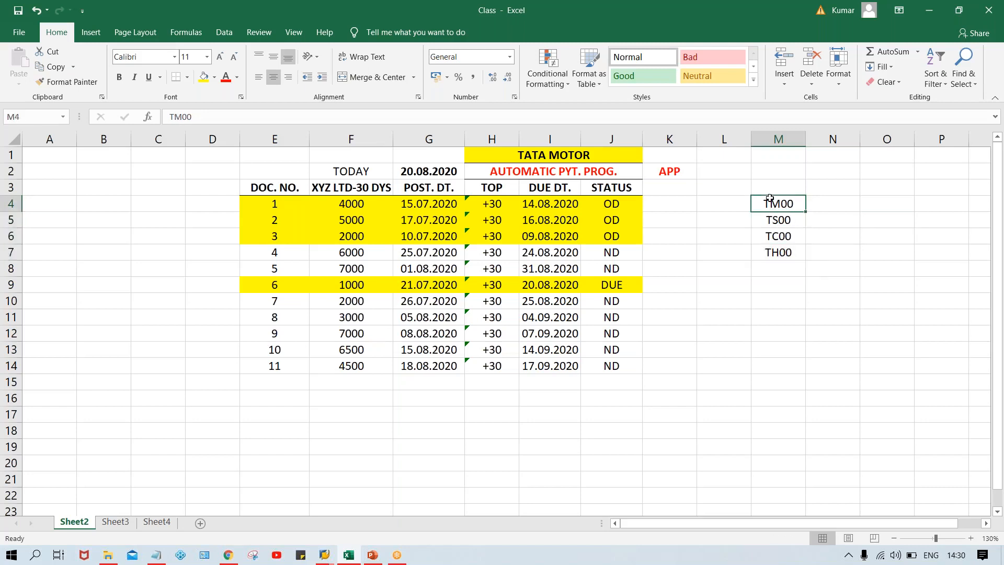
drag(778, 222, 781, 260)
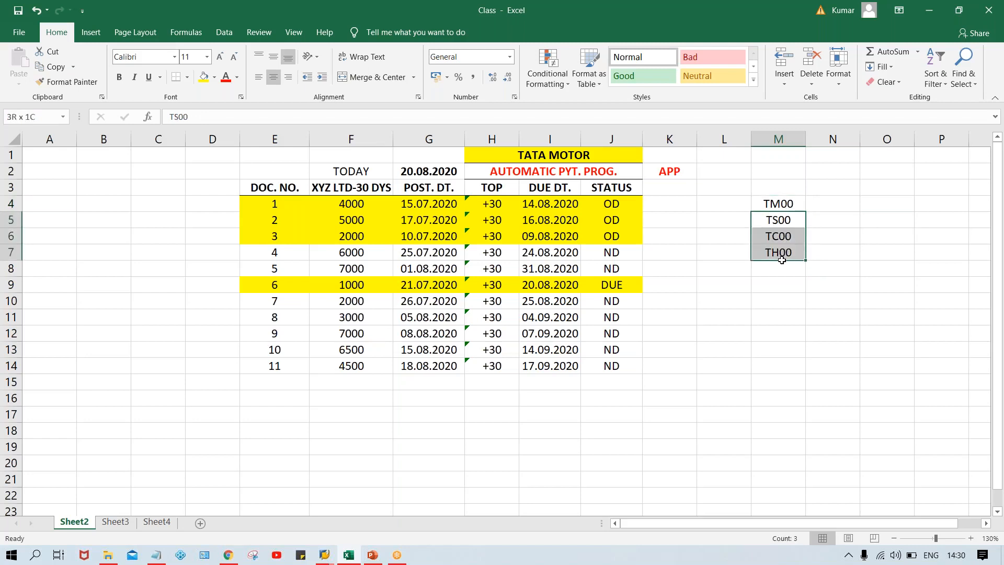
Review TM00 in cell M4 once more against the company codes in M5 to M7
click(786, 199)
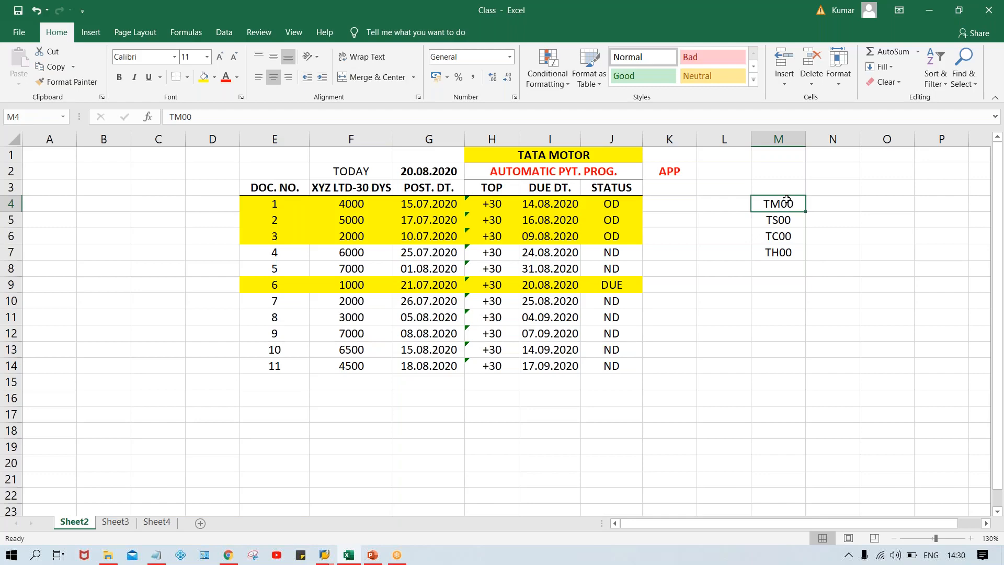
click(841, 208)
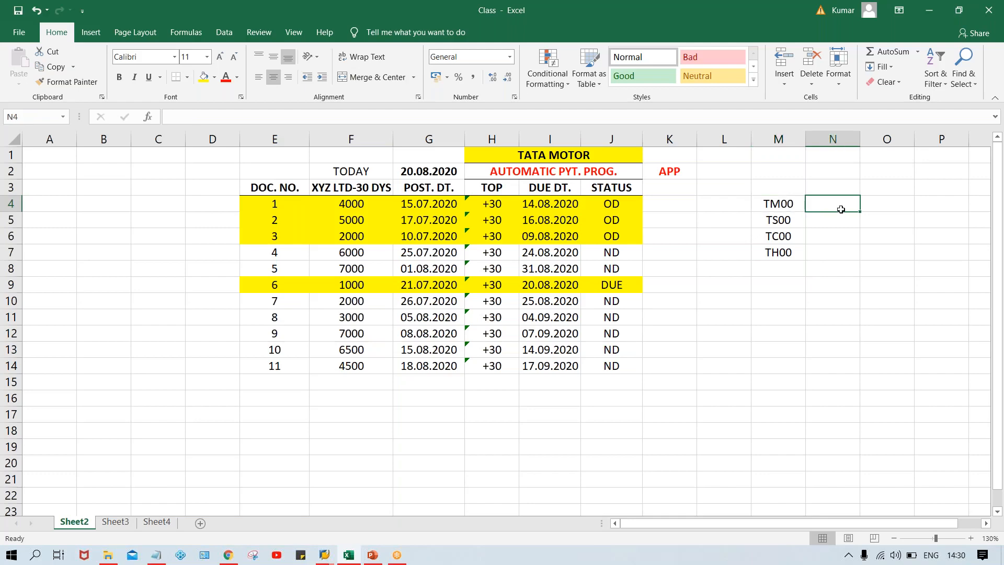
drag(778, 219, 778, 253)
click(783, 200)
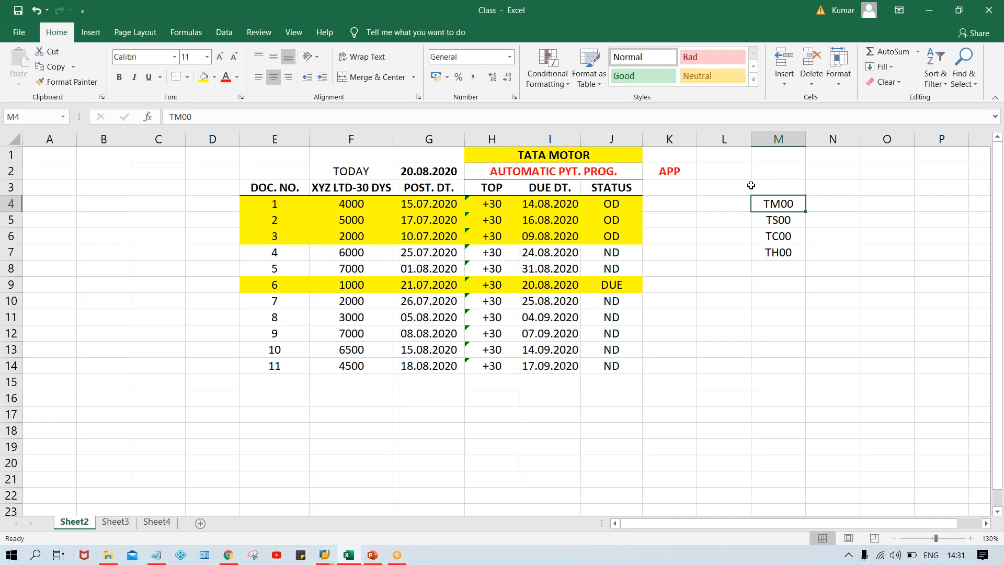
Switch back to SAP and review the paying company code and the tolerance days for payable fields
key(alt+Tab)
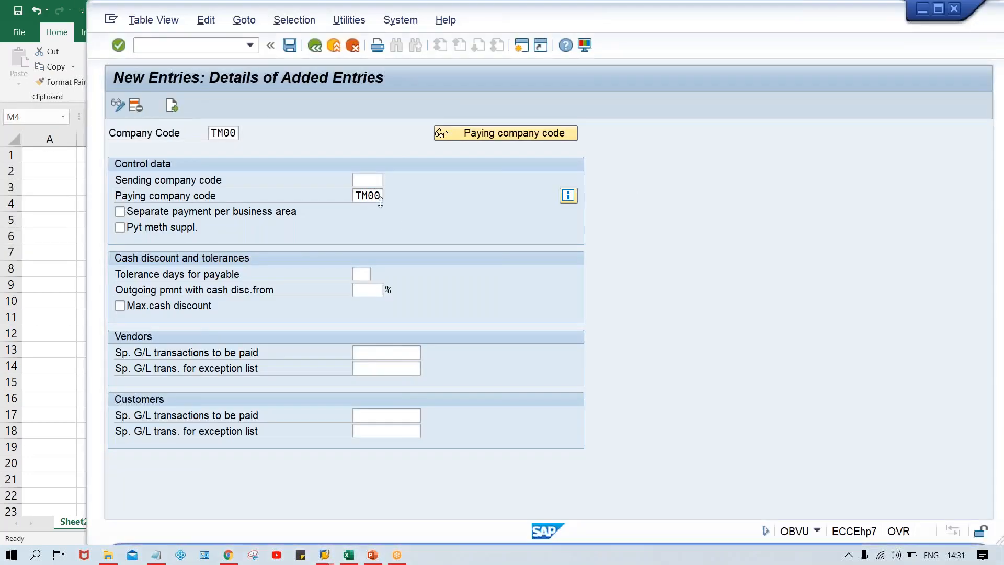
text(TM00)
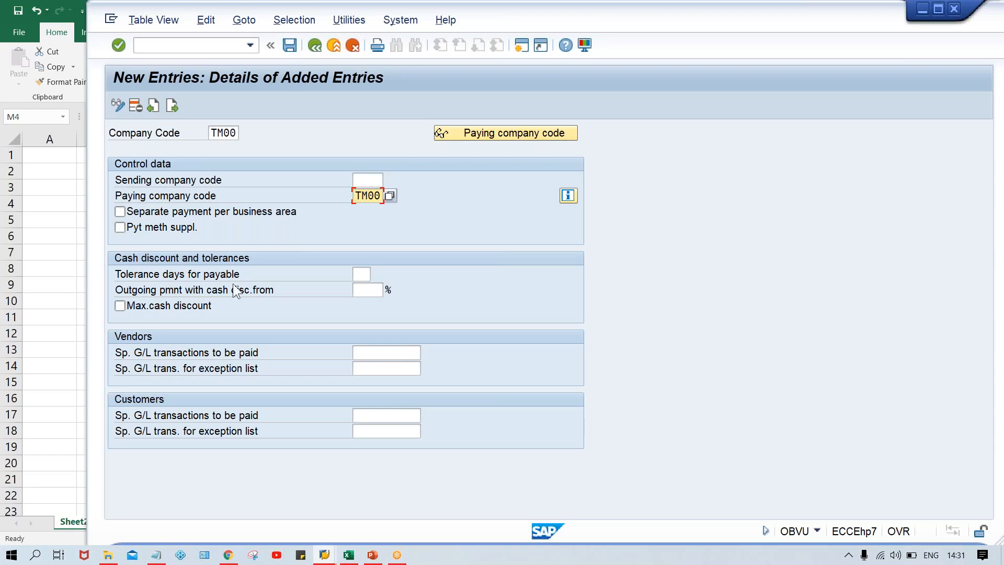
click(361, 273)
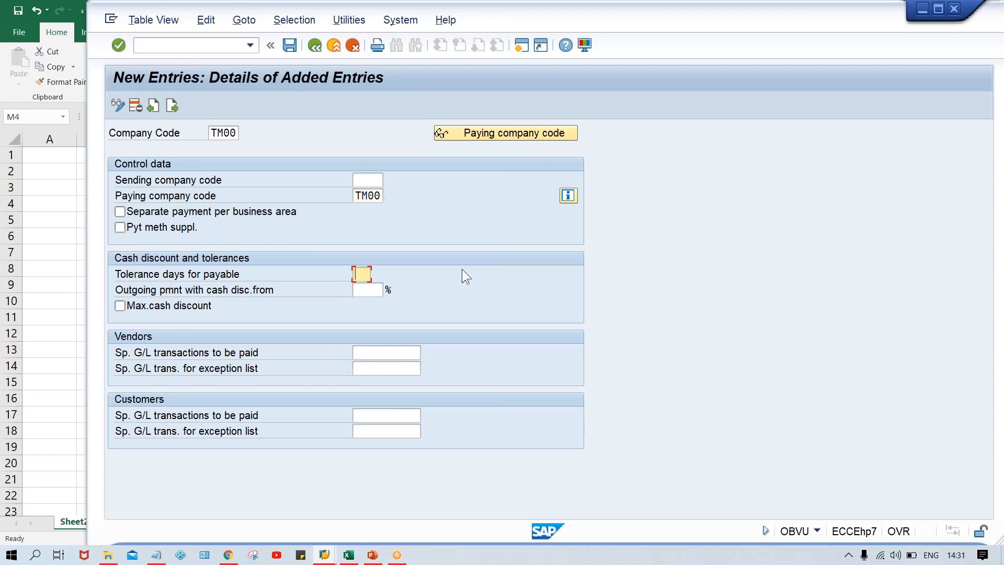
Switch to the Excel workbook and enter 5 as the tolerance days for every document in cells K4 to K14
click(349, 555)
click(785, 280)
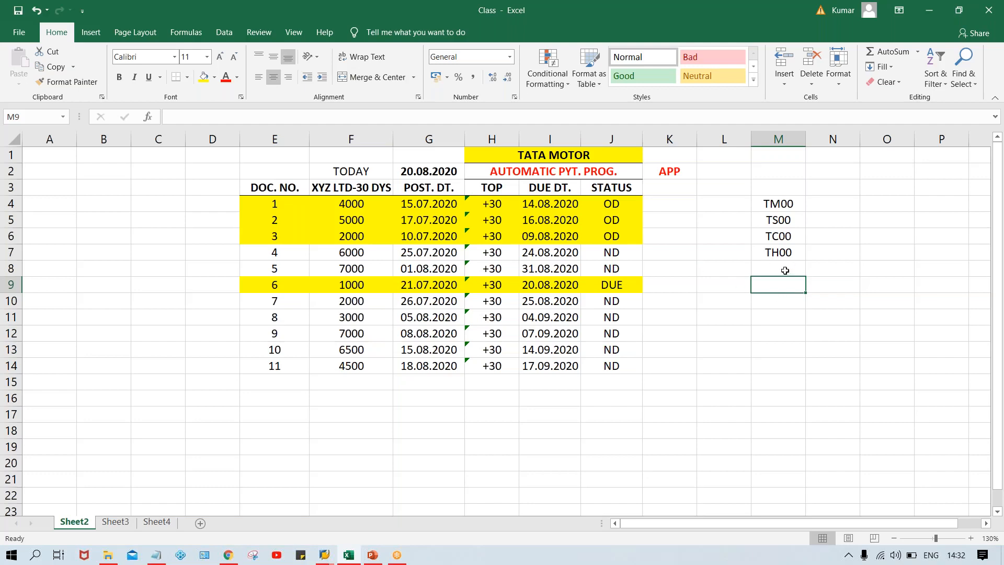
click(785, 270)
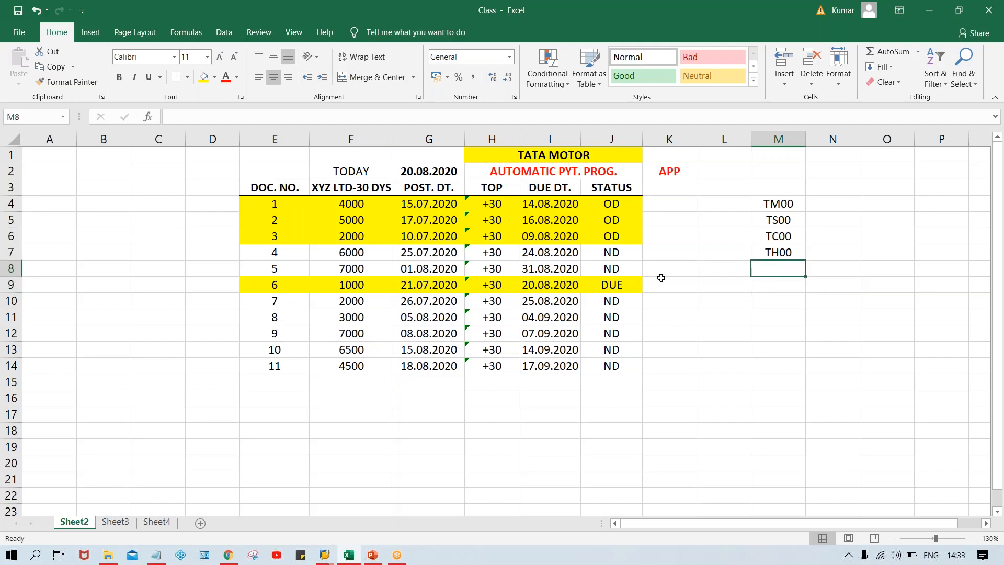
click(702, 270)
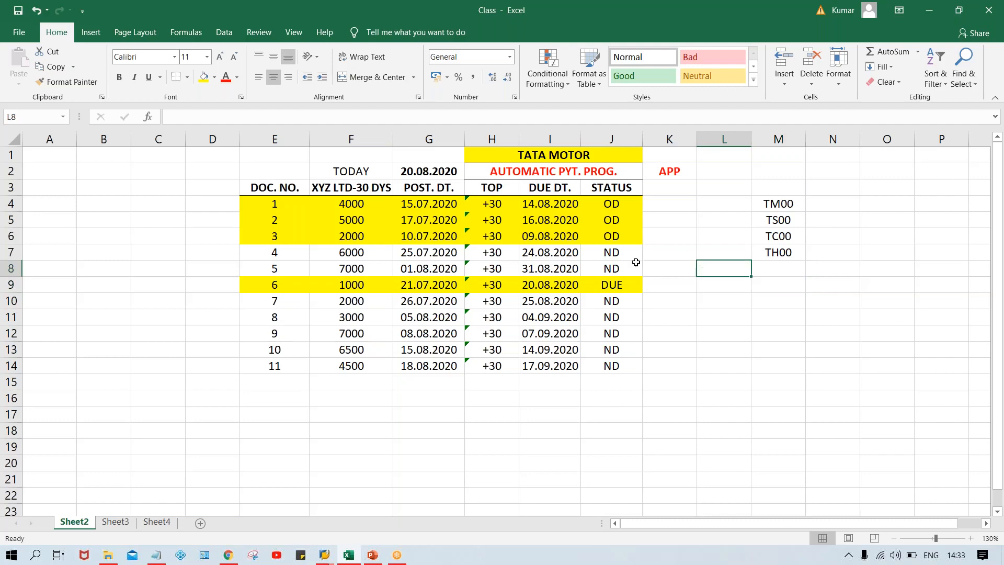
click(548, 204)
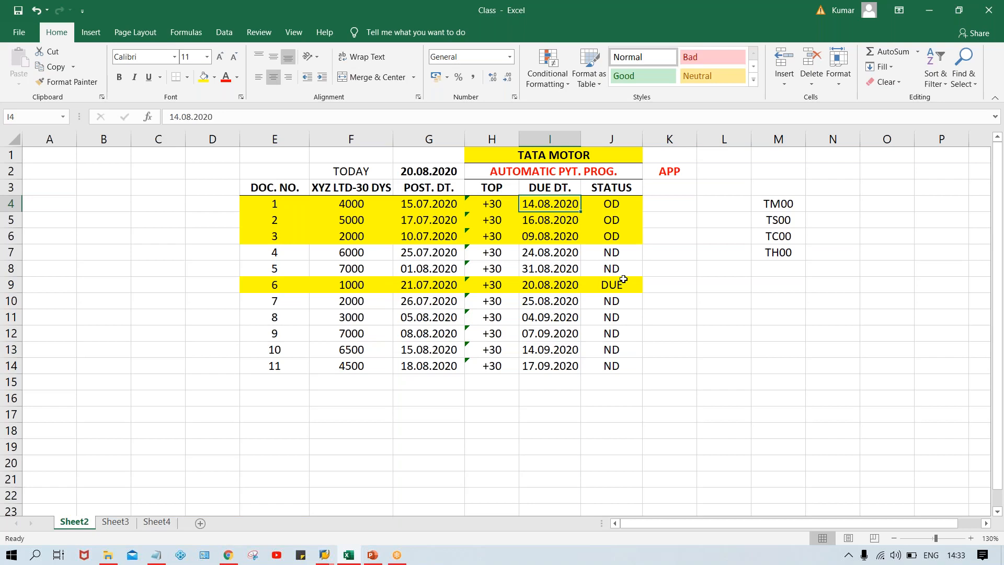
click(673, 203)
text(5)
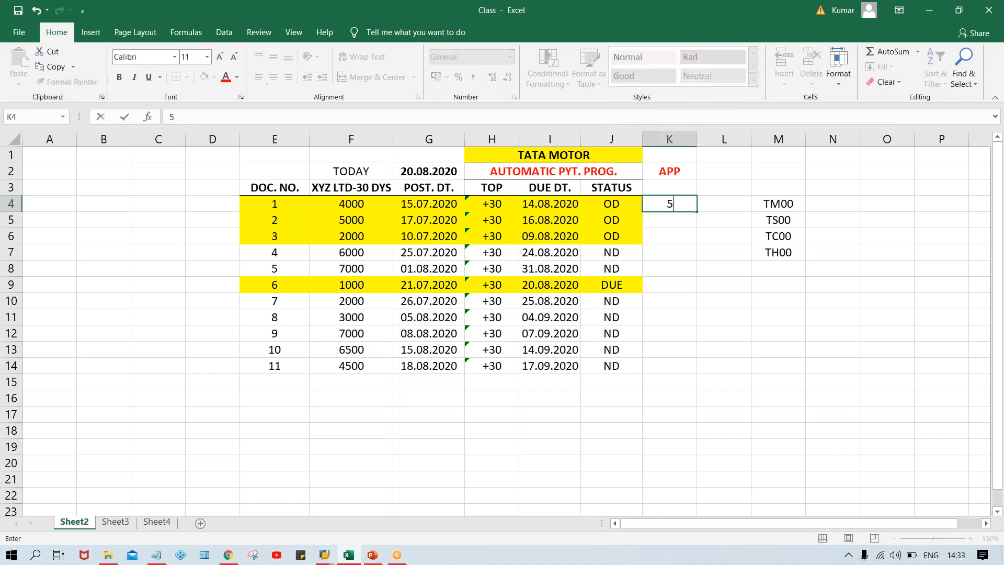
key(Return)
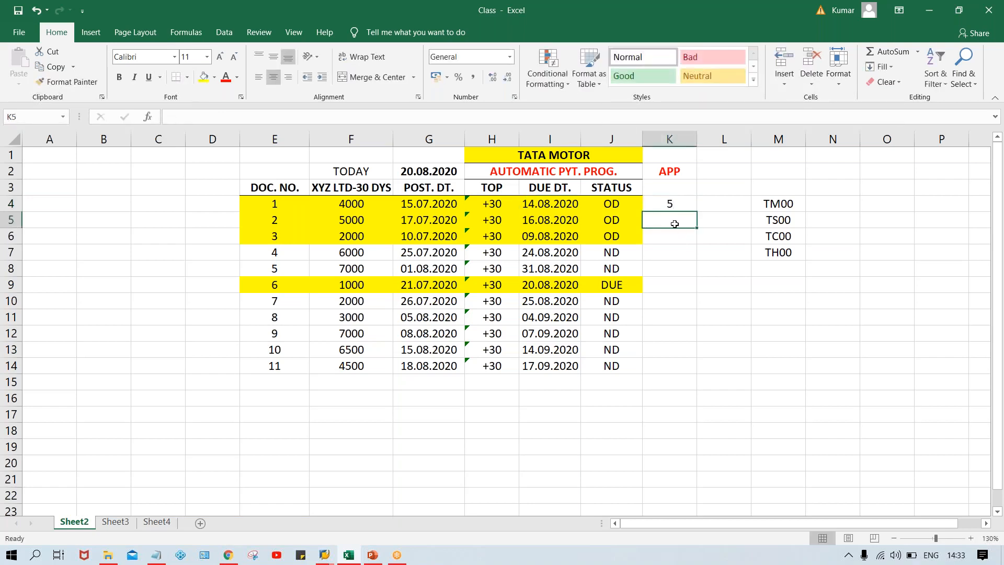
click(670, 204)
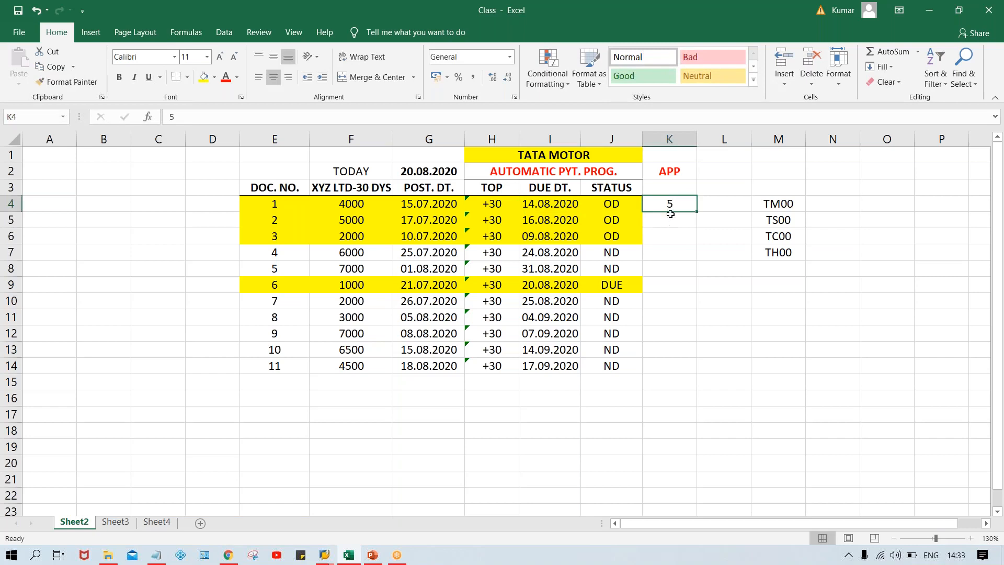
drag(671, 203, 674, 363)
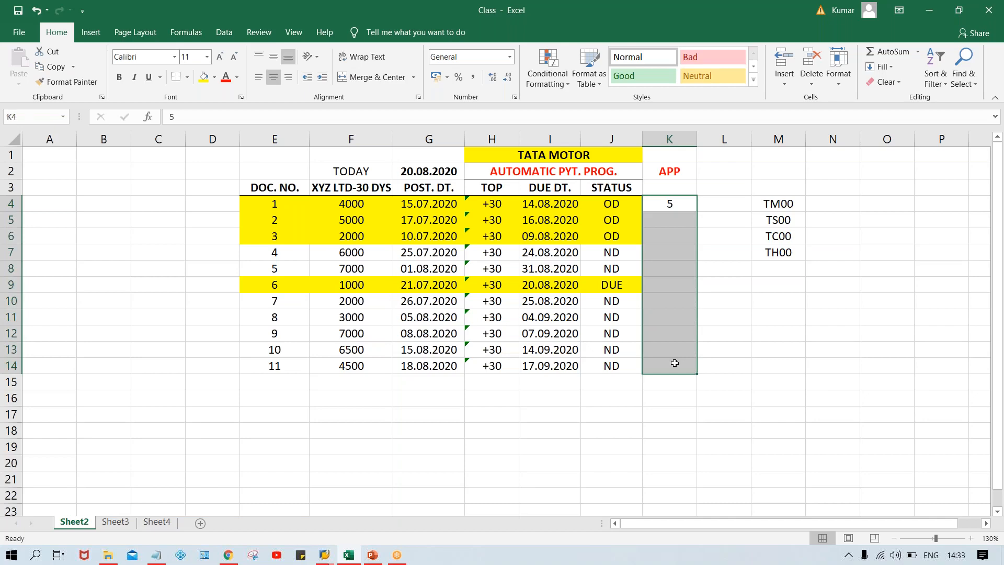
key(ctrl+d)
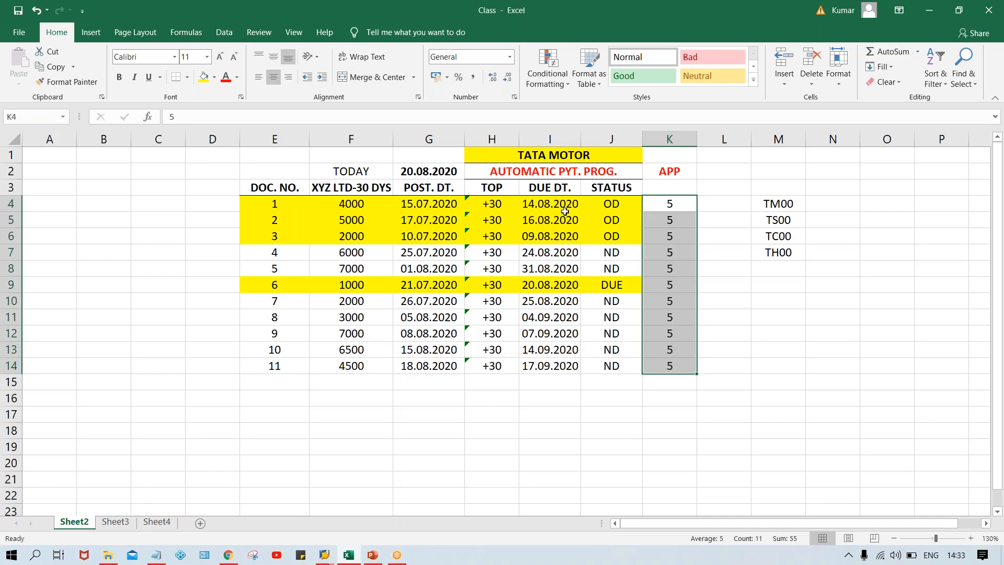
Compare document 1's due date with its tolerance days, and check the matching tolerance field in SAP
click(565, 210)
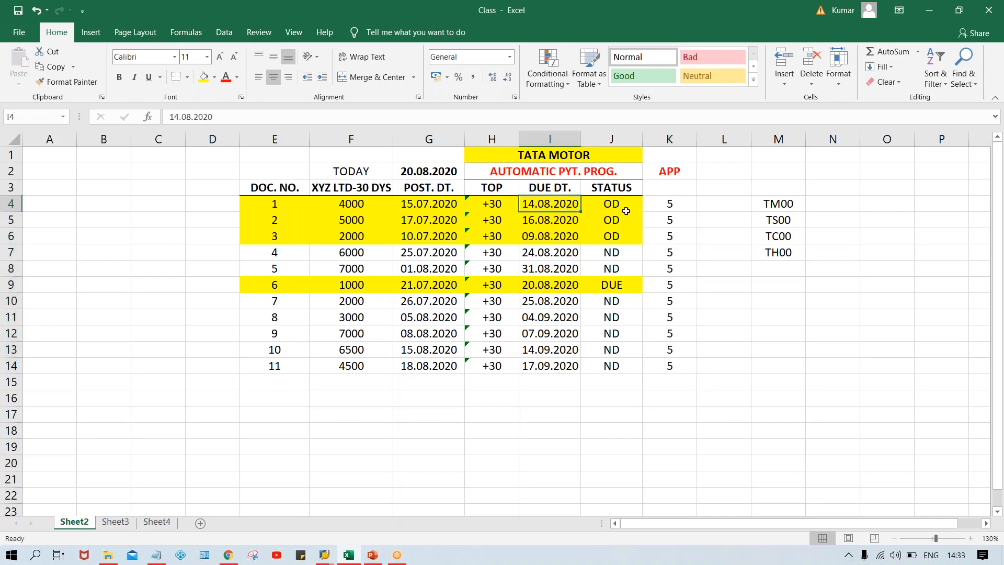
click(667, 204)
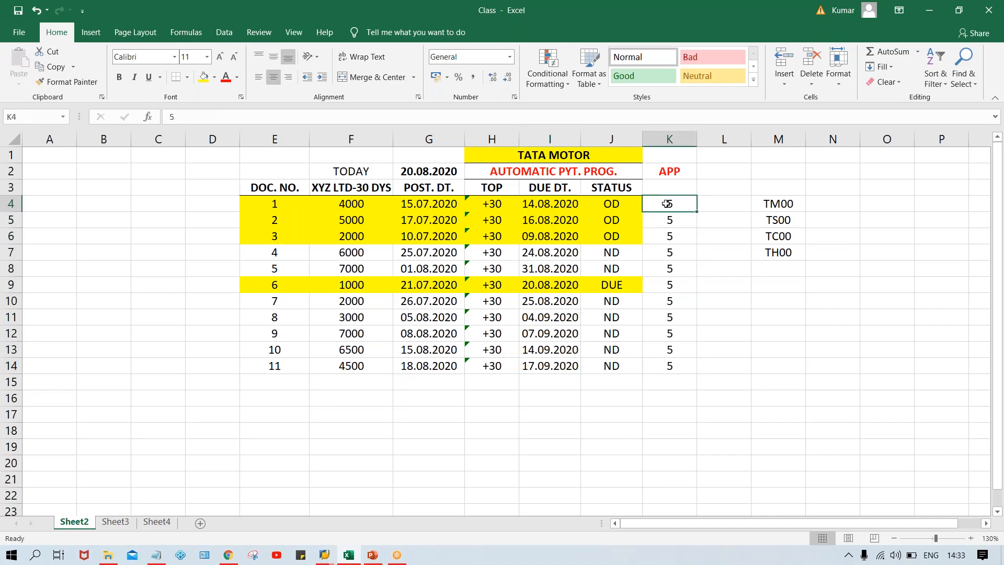
click(567, 207)
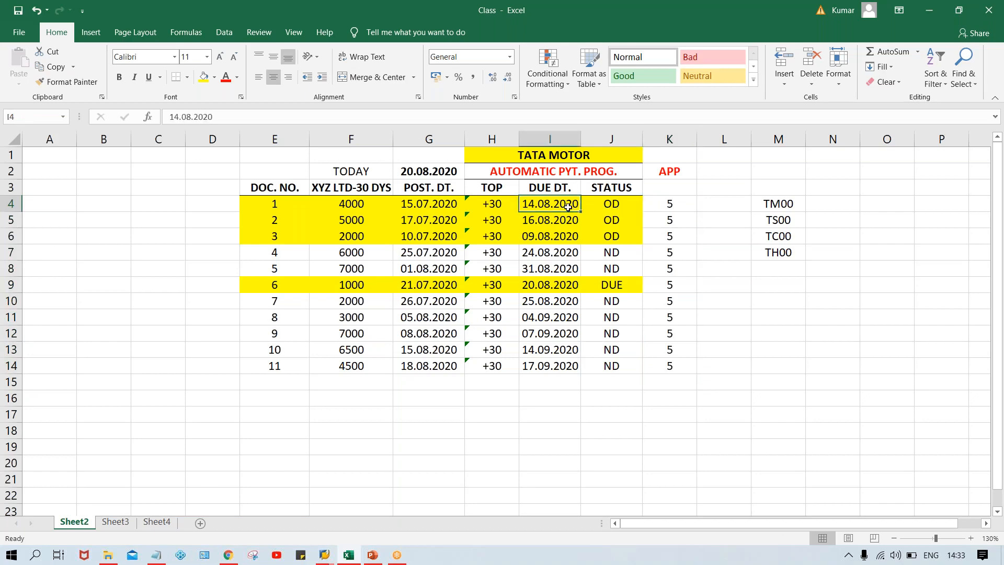
click(664, 203)
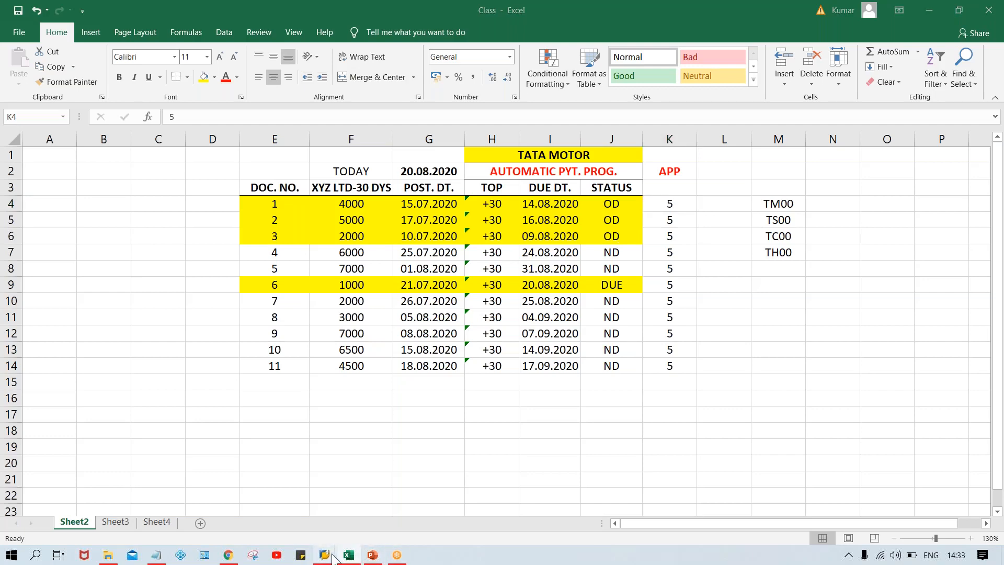
mouse_move(324, 555)
click(369, 512)
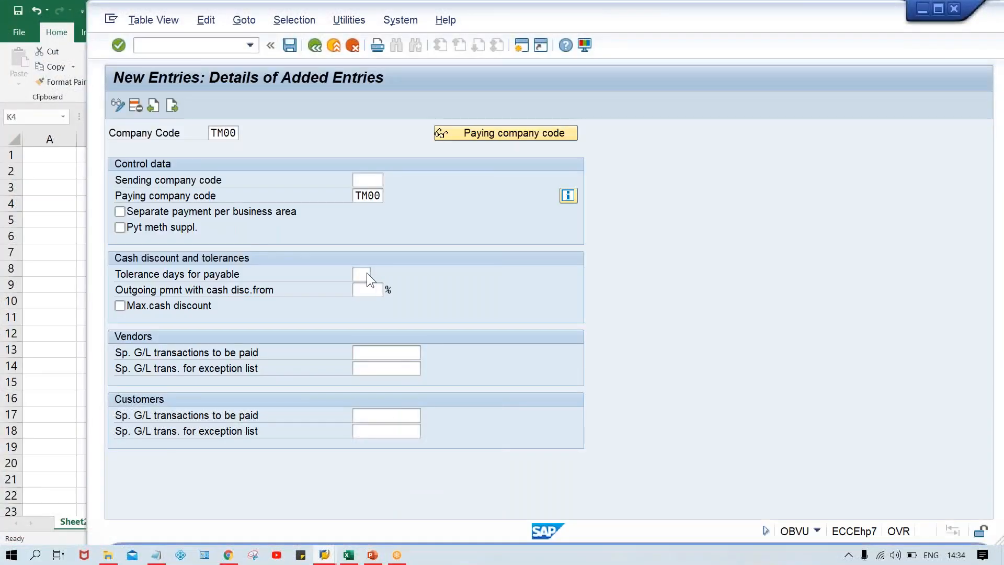
Return to the Excel workbook and compare the due dates and tolerance days of documents 1 and 2, including document 2's status
click(349, 555)
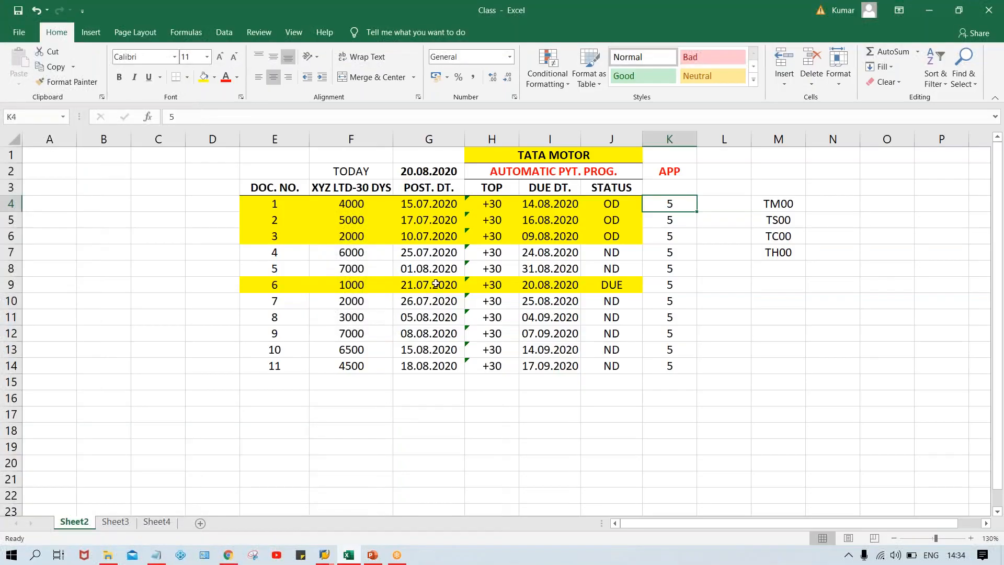
click(555, 206)
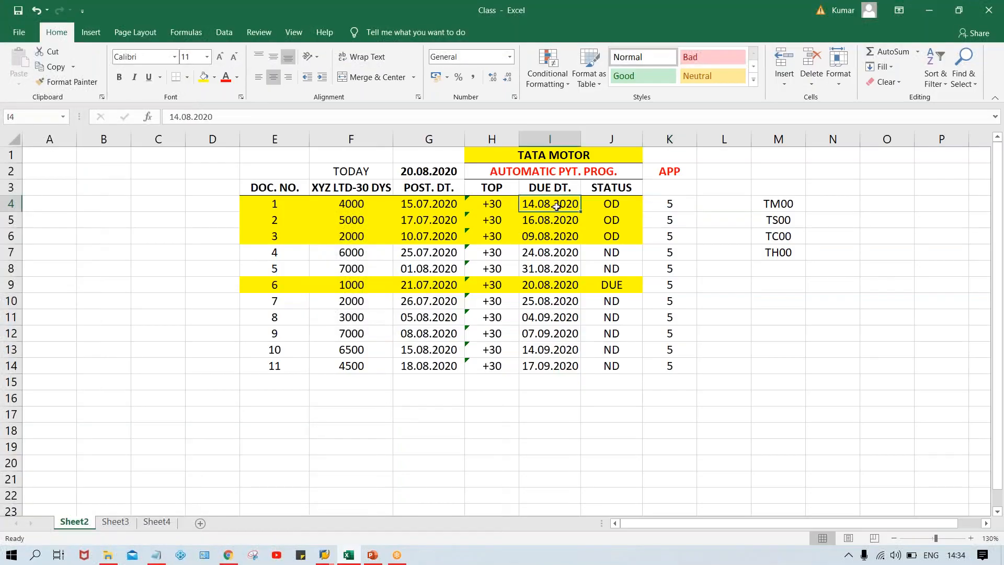
click(664, 205)
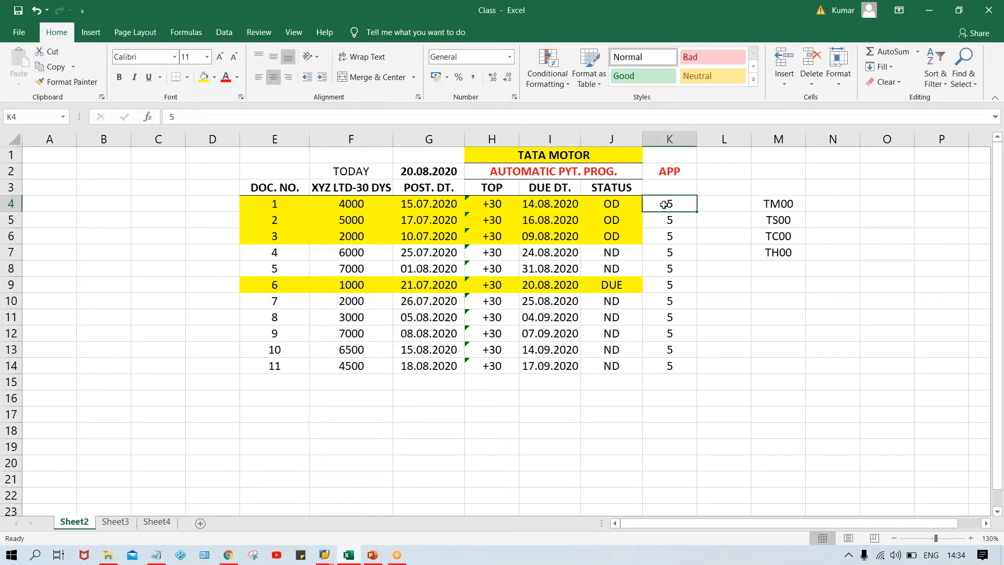
click(523, 220)
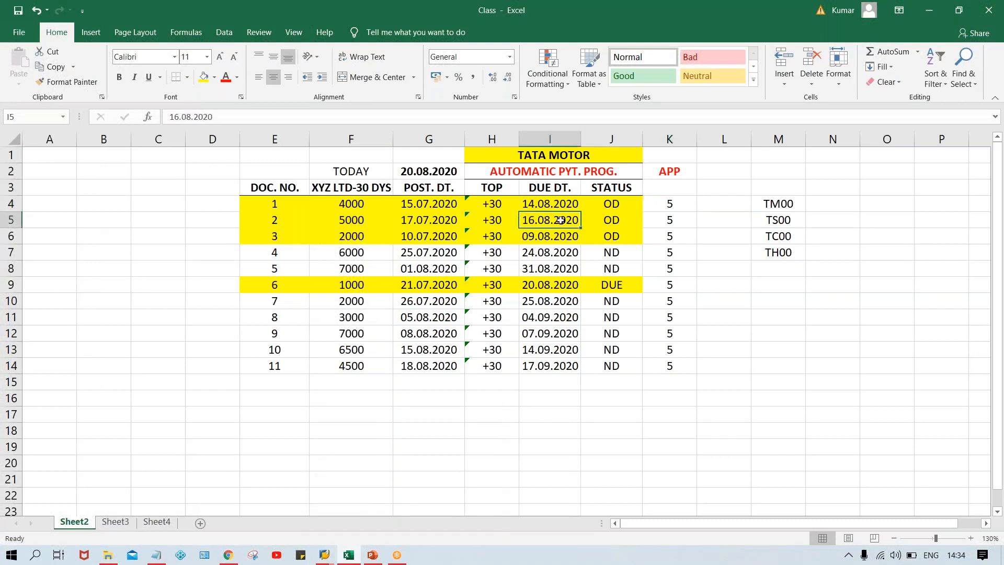
click(661, 223)
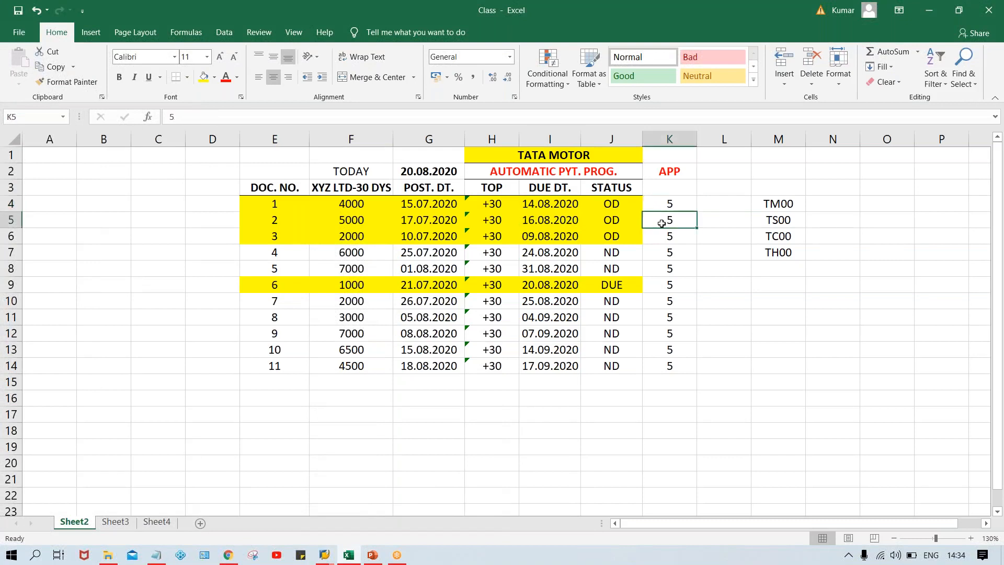
click(530, 222)
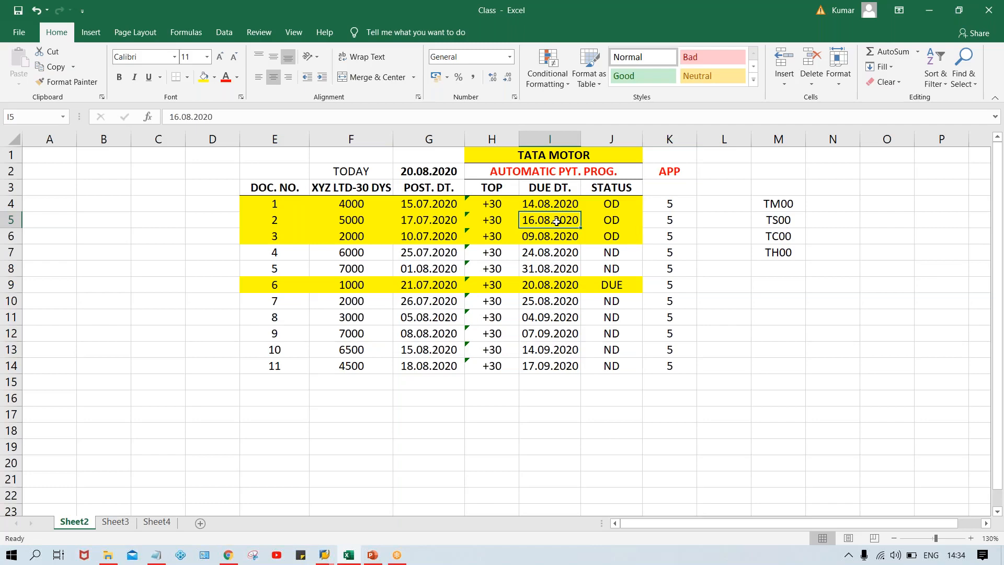
click(609, 221)
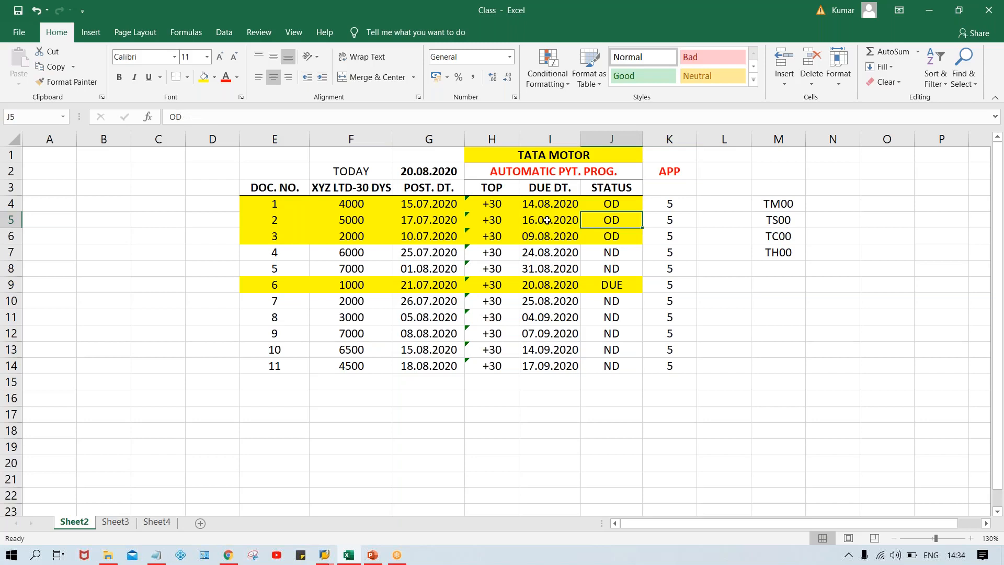
Switch back to SAP and examine the vendors' special G/L transactions, sending and paying company code, and tolerance days fields
click(325, 555)
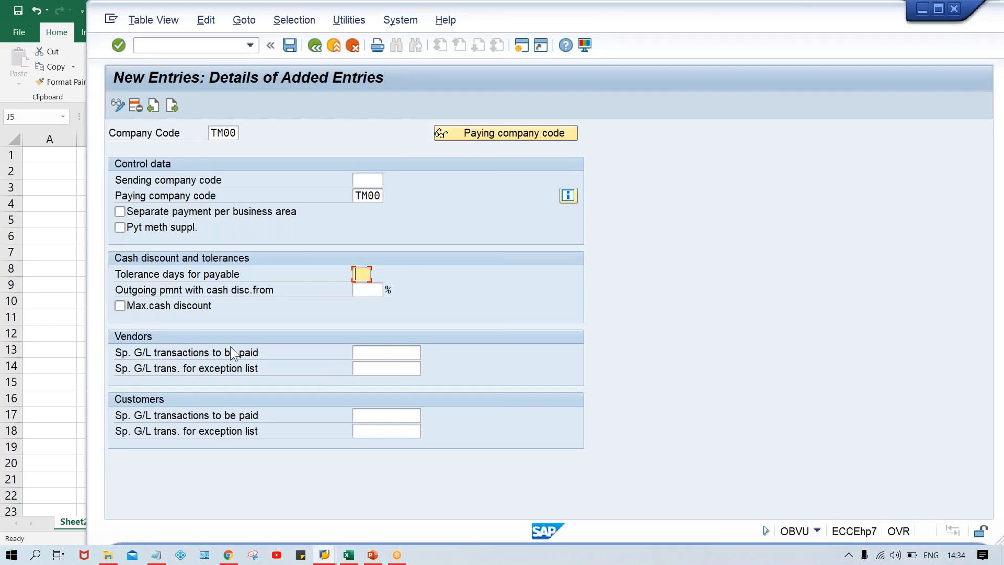
click(371, 350)
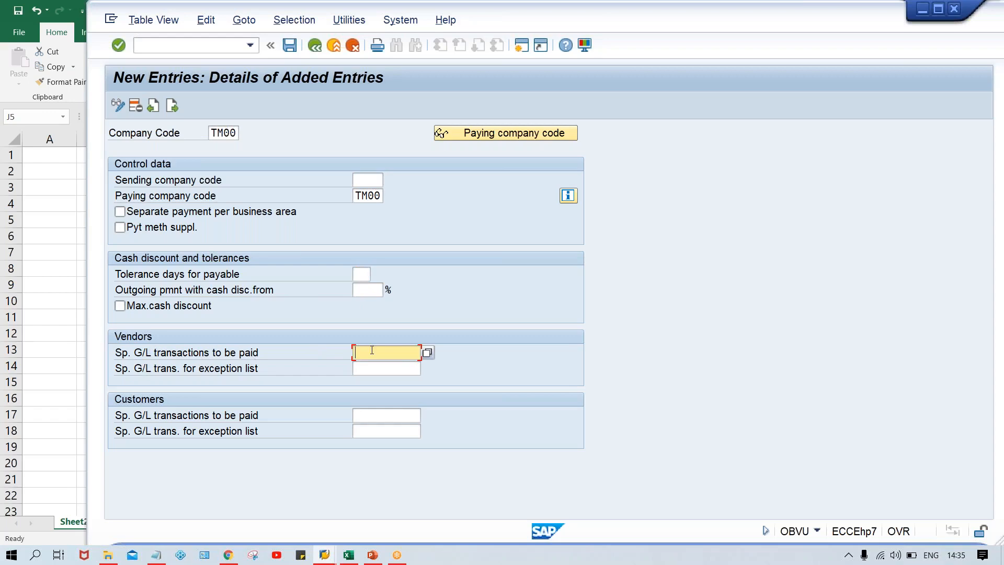
text(A)
key(BackSpace)
click(360, 180)
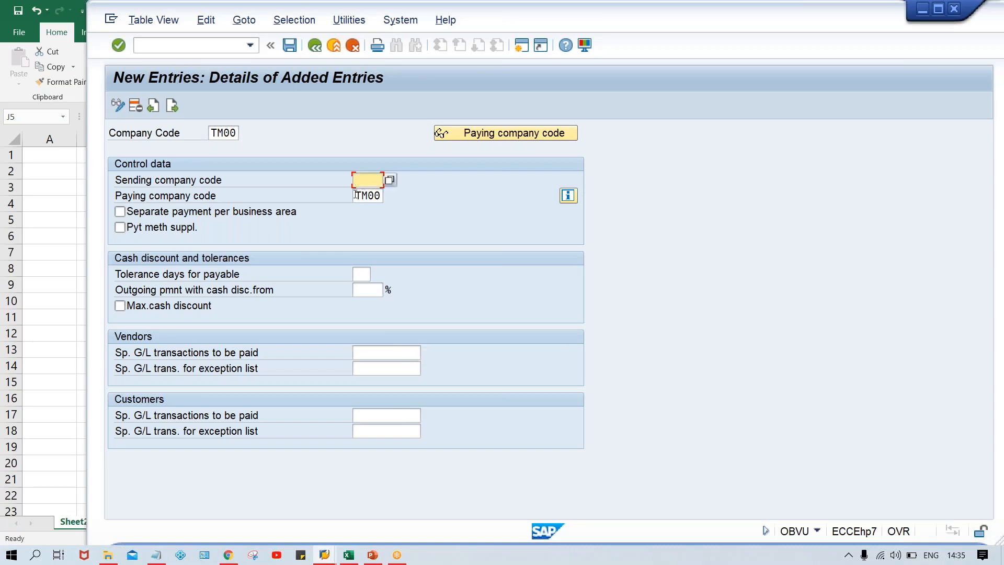
click(355, 196)
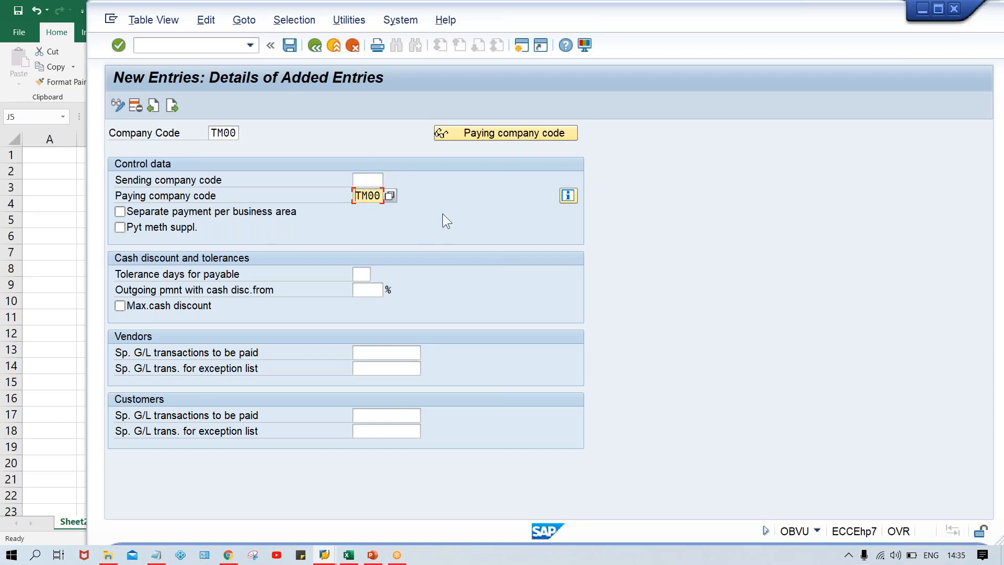
click(363, 274)
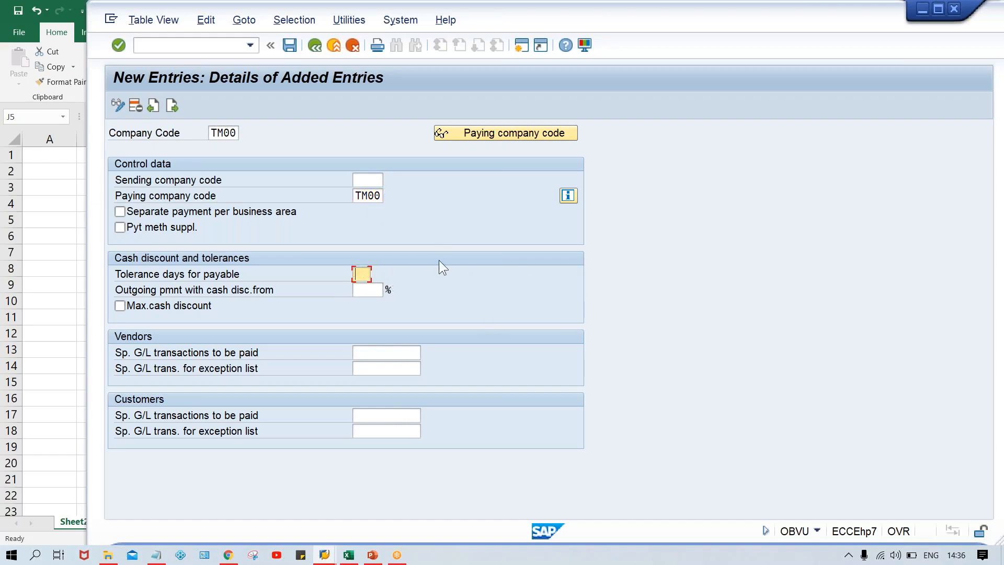
key(F1)
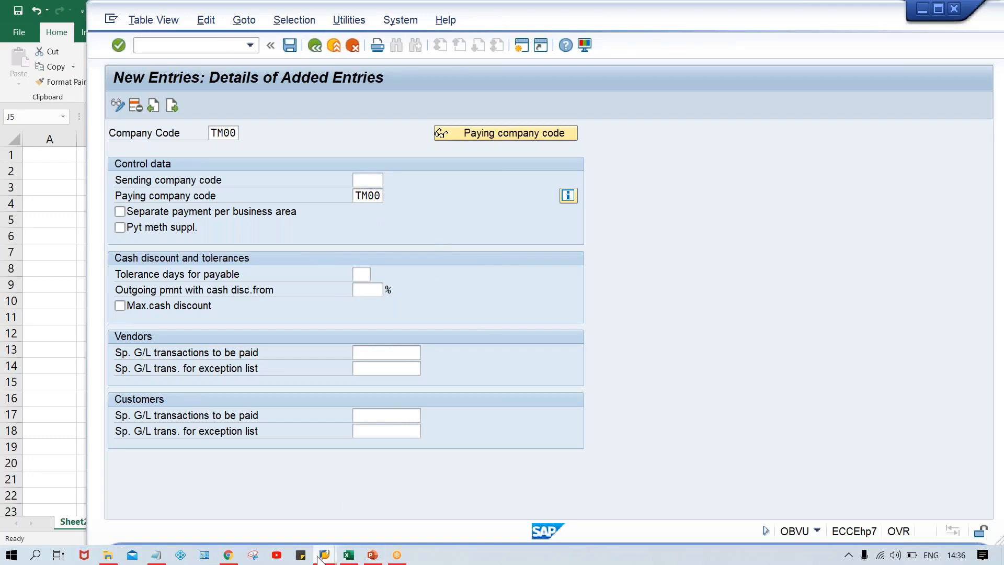
Switch to SAP Logon and open a new logon screen for the SAP_2 connection
mouse_move(318, 555)
click(312, 494)
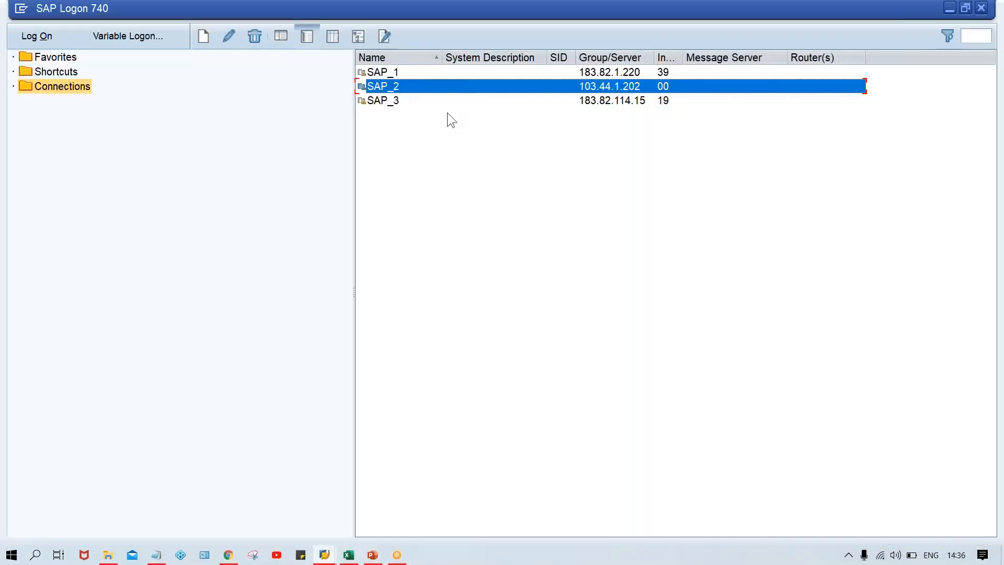
double_click(422, 86)
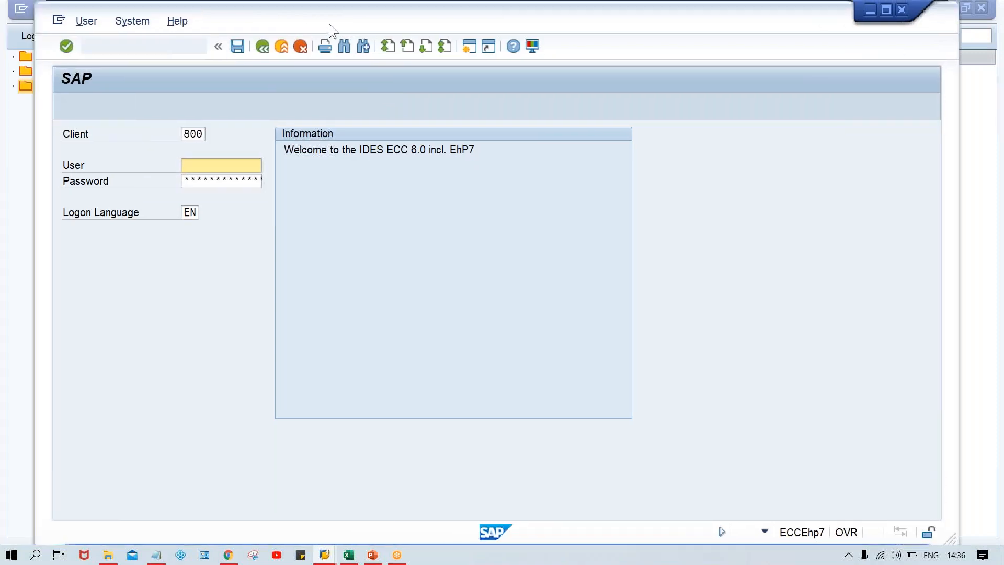
Log on to client 800 with the user name and account password, retrying after the connection error
drag(332, 24, 325, 23)
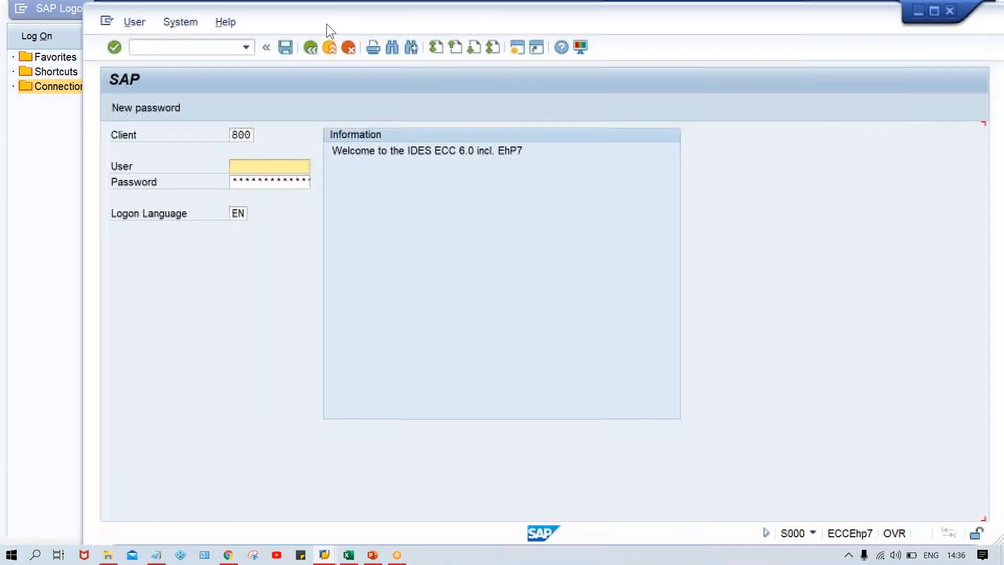
key(Down)
key(Down)
key(Tab)
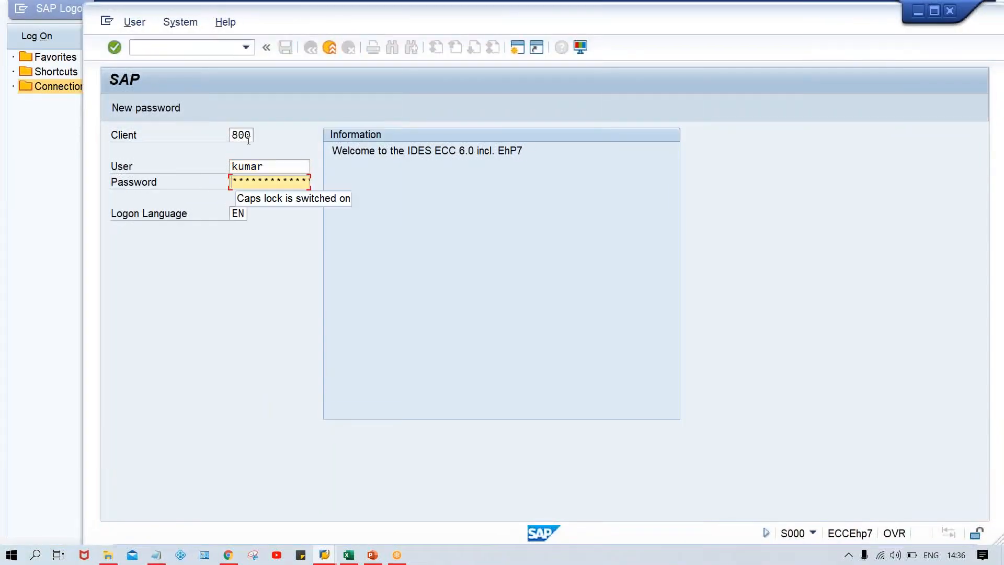
key(Caps_Lock)
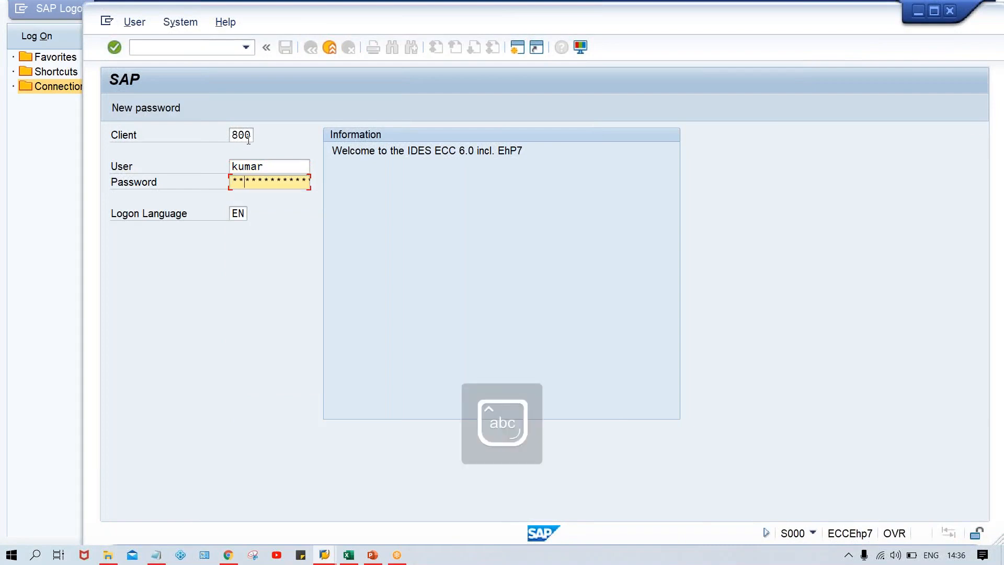
key(Return)
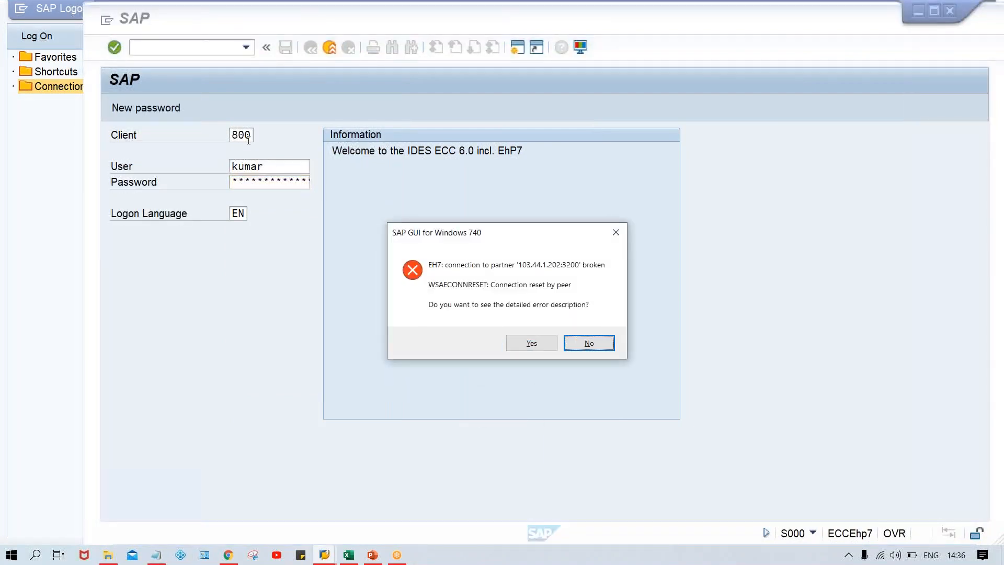
key(Return)
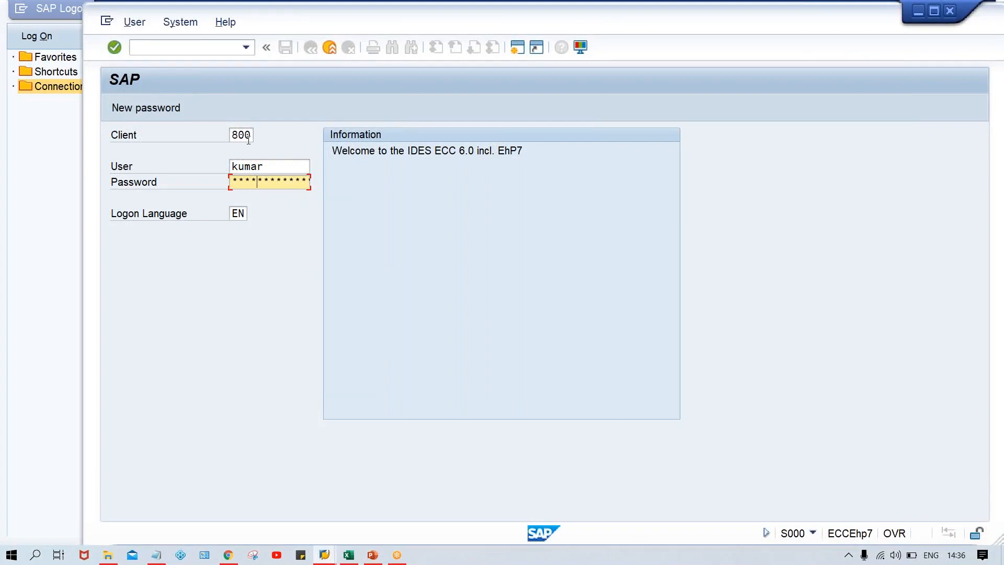
key(Return)
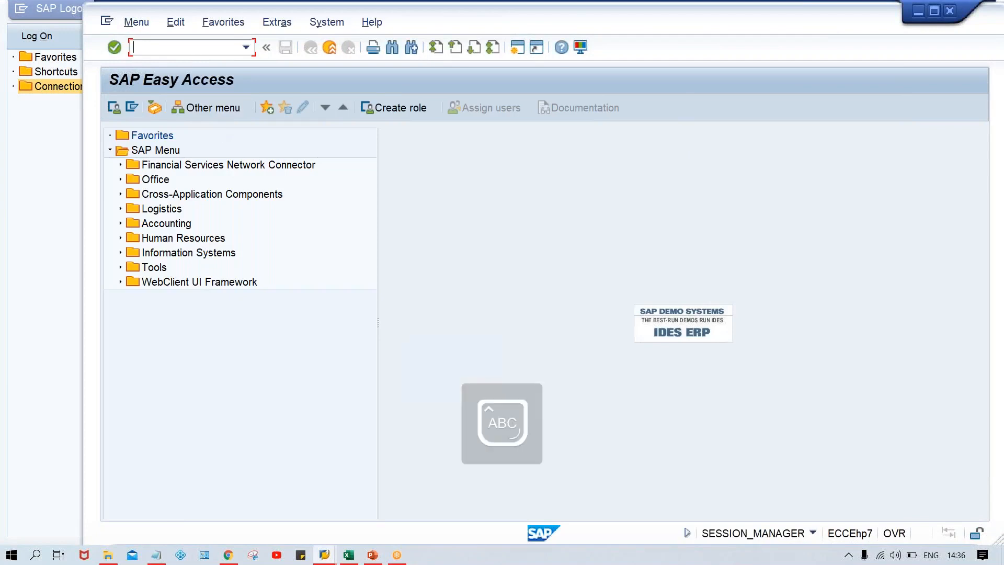
Run transaction FBZP and try to open the settings for all company codes
text(FBZP)
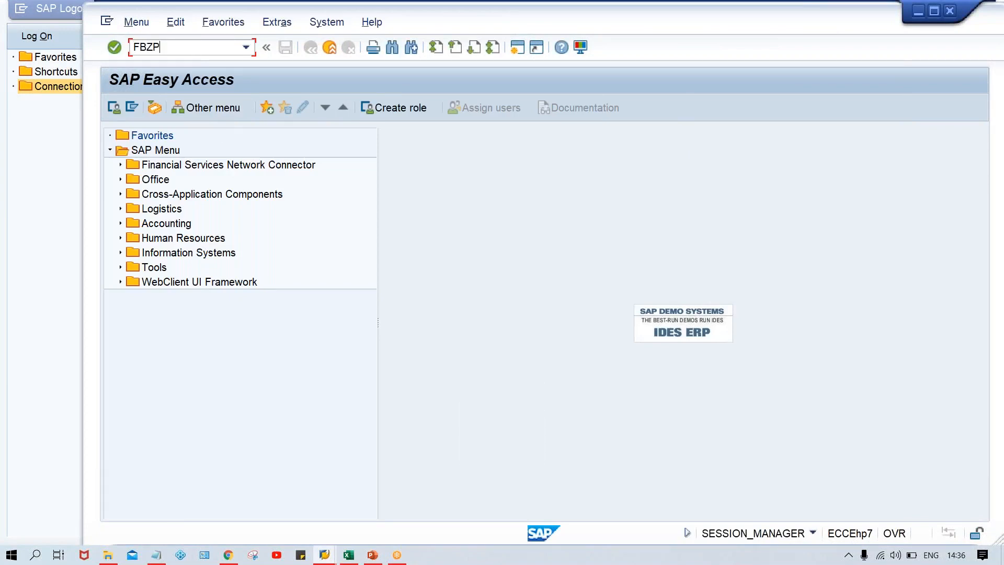
key(Return)
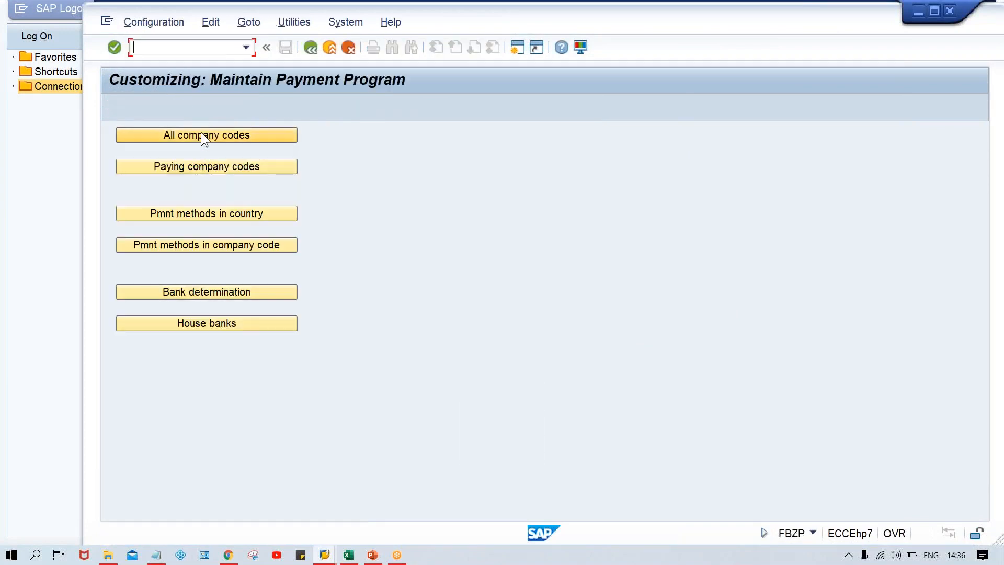
click(200, 133)
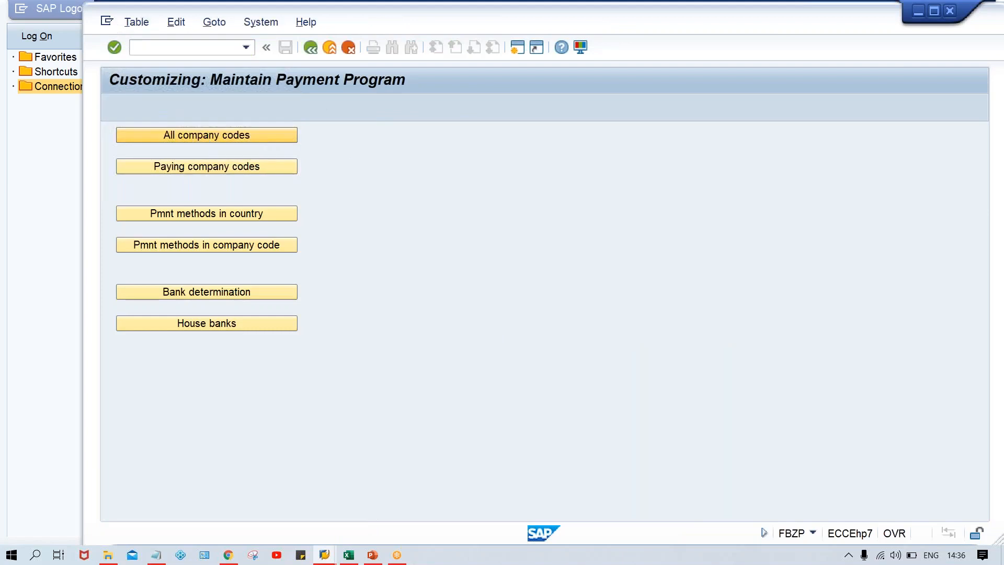
click(342, 396)
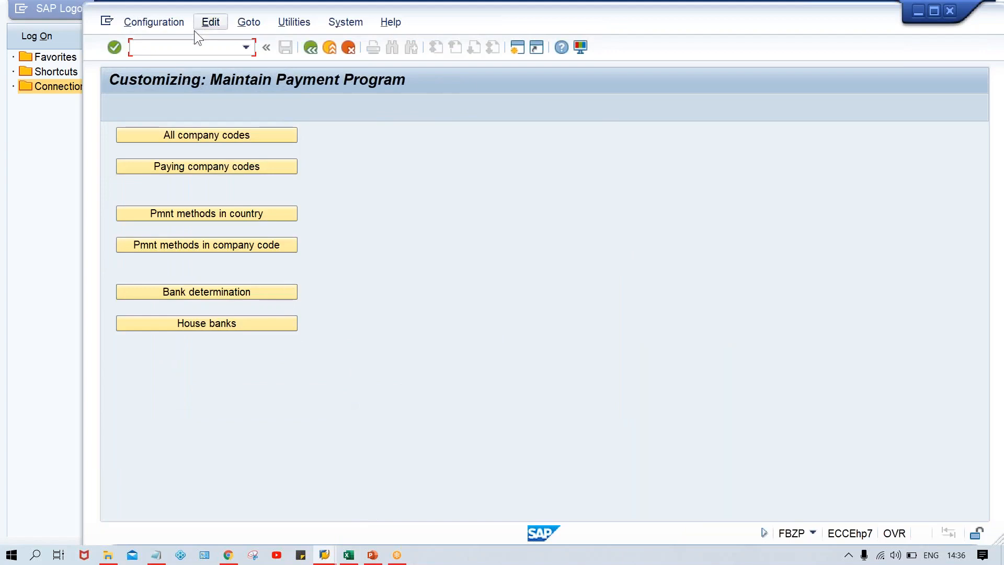
Go to transaction SM12 and list the lock entries of client 800 with the user name filter cleared
text(/NSM12)
key(Return)
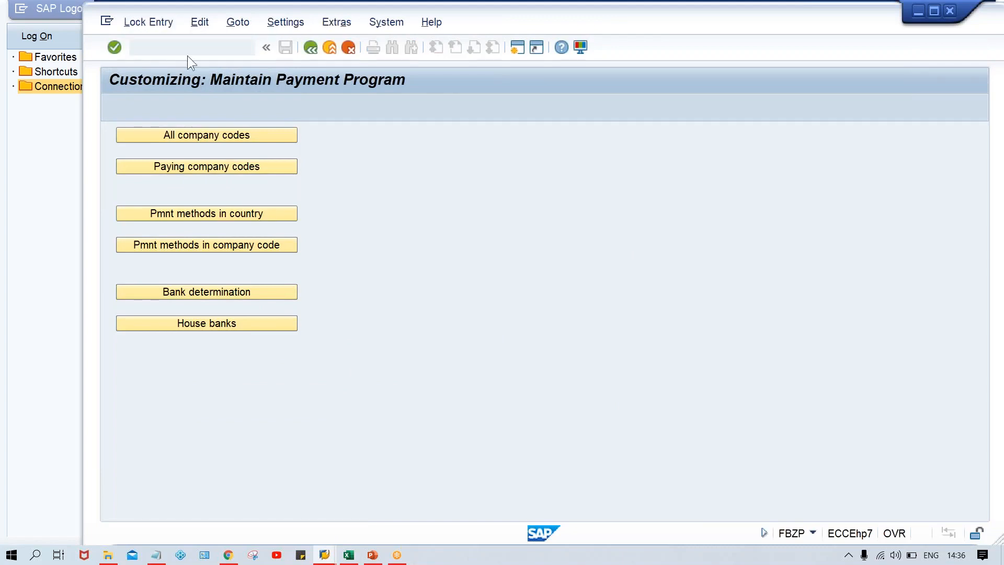
drag(298, 210, 65, 220)
key(BackSpace)
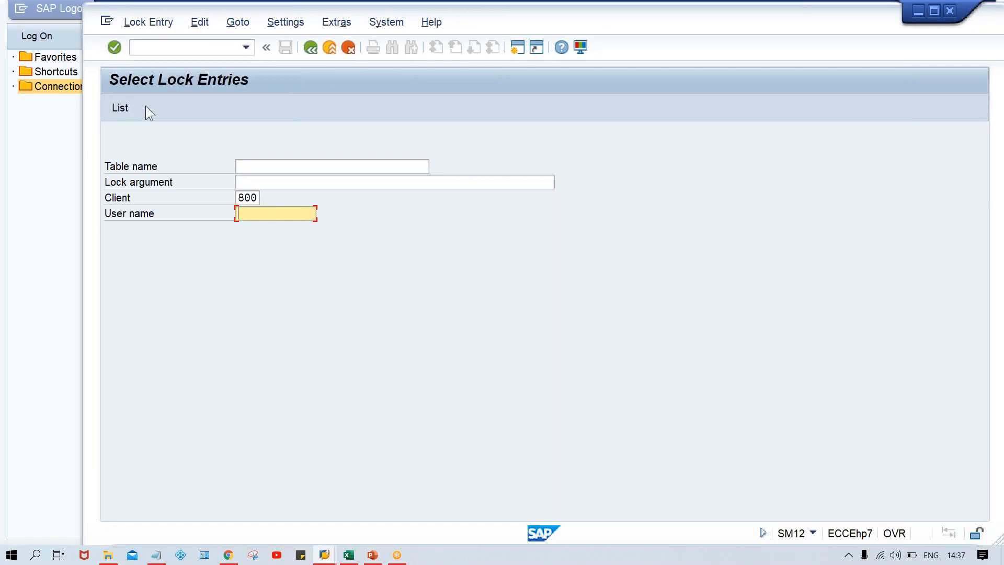
click(169, 49)
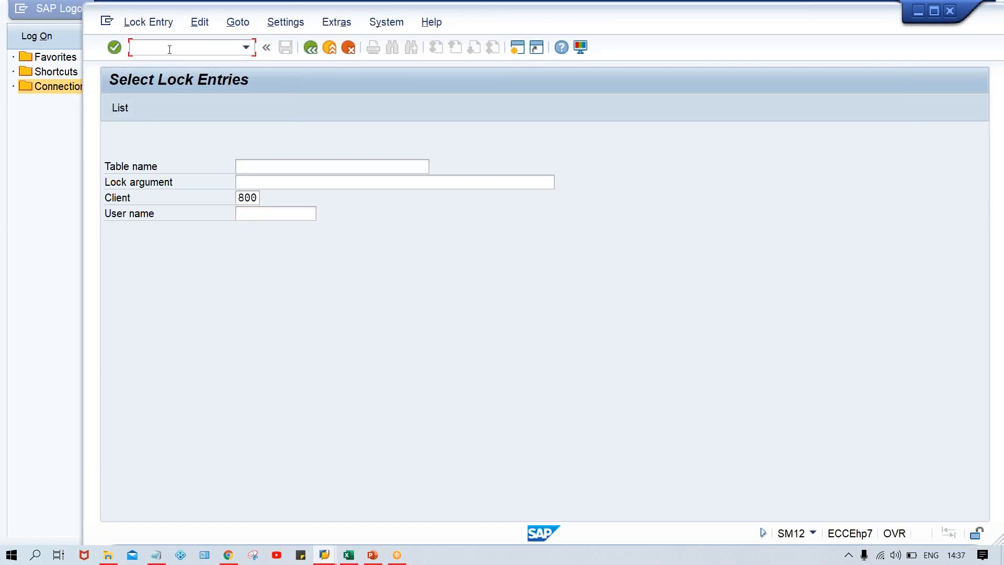
click(284, 214)
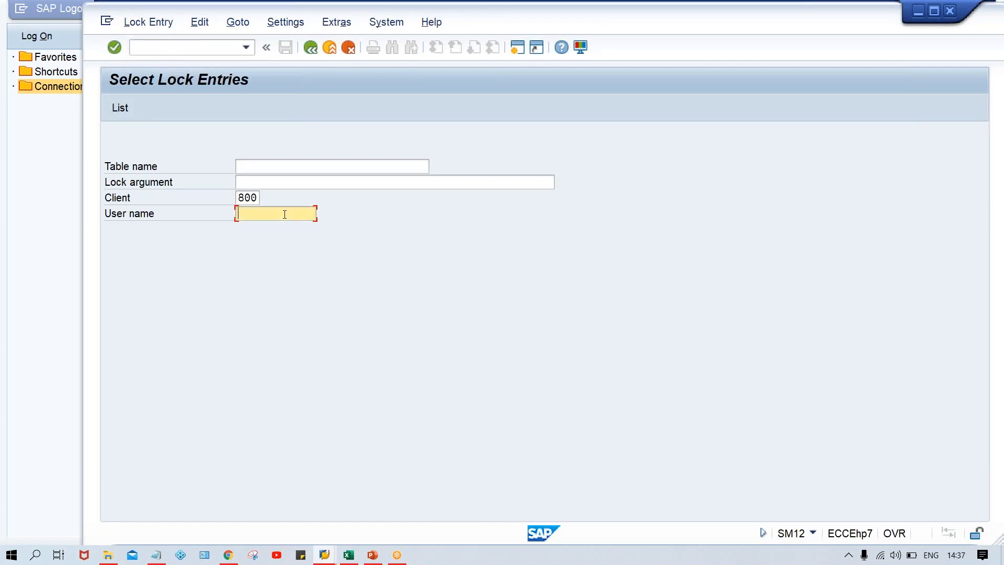
key(Return)
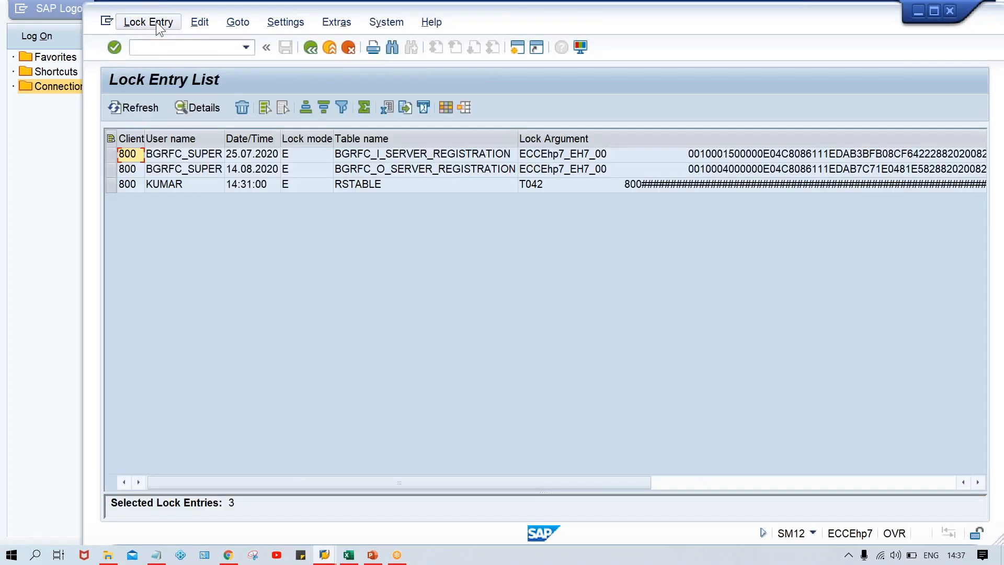
Delete all the listed lock entries and dismiss the resulting help window
click(156, 21)
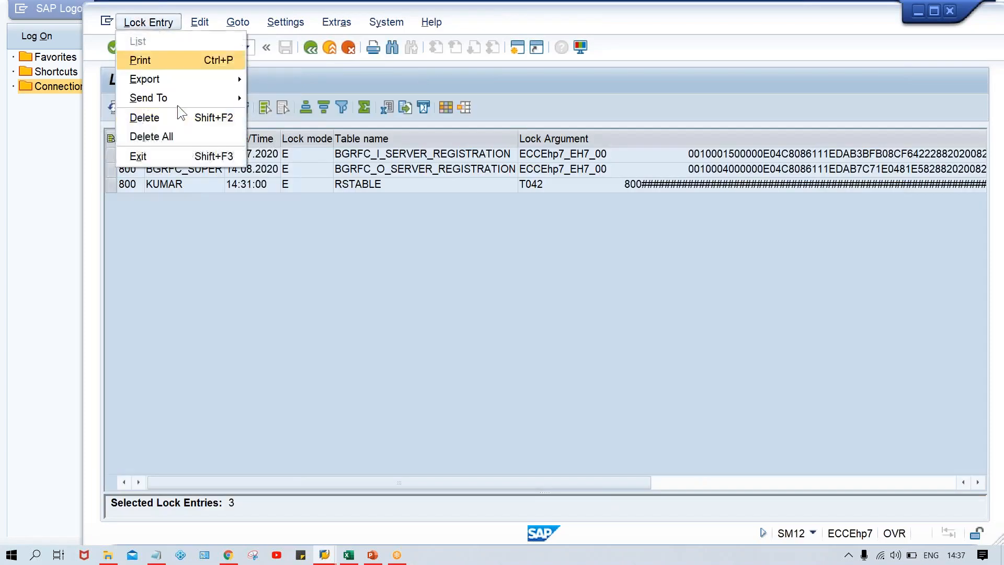
click(177, 135)
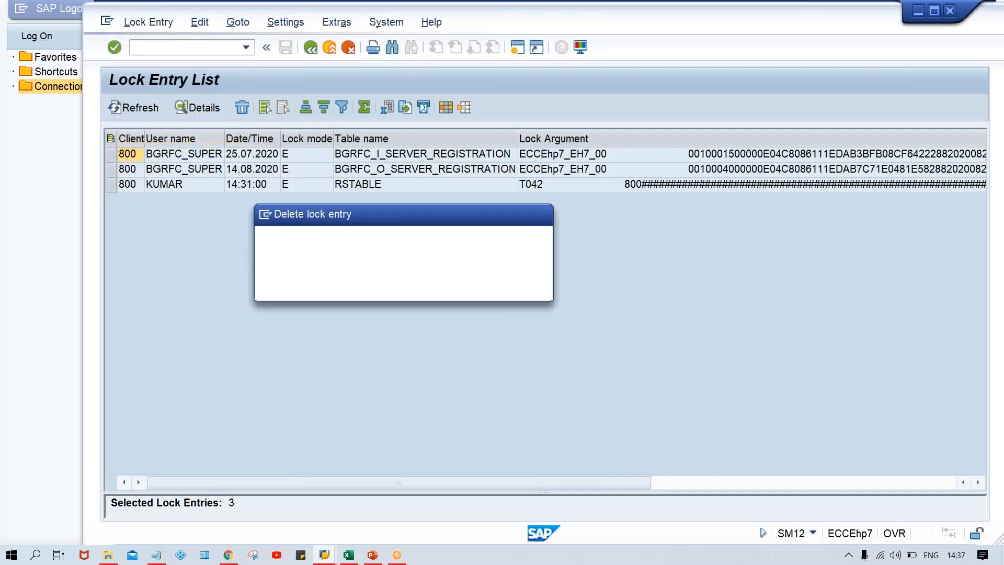
click(339, 290)
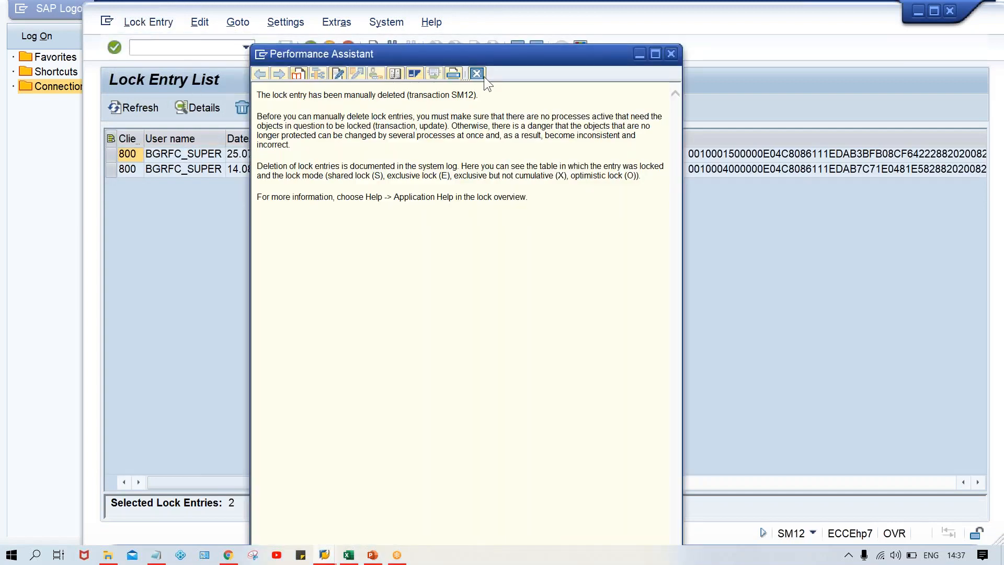
click(670, 53)
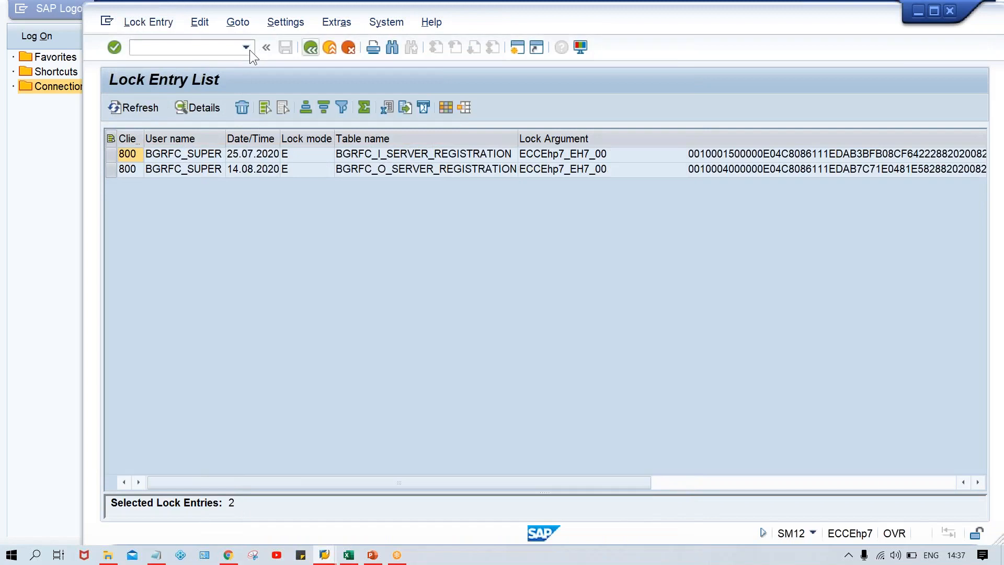
Leave the lock entry list and restart the payment program configuration with /NFBZP
click(246, 47)
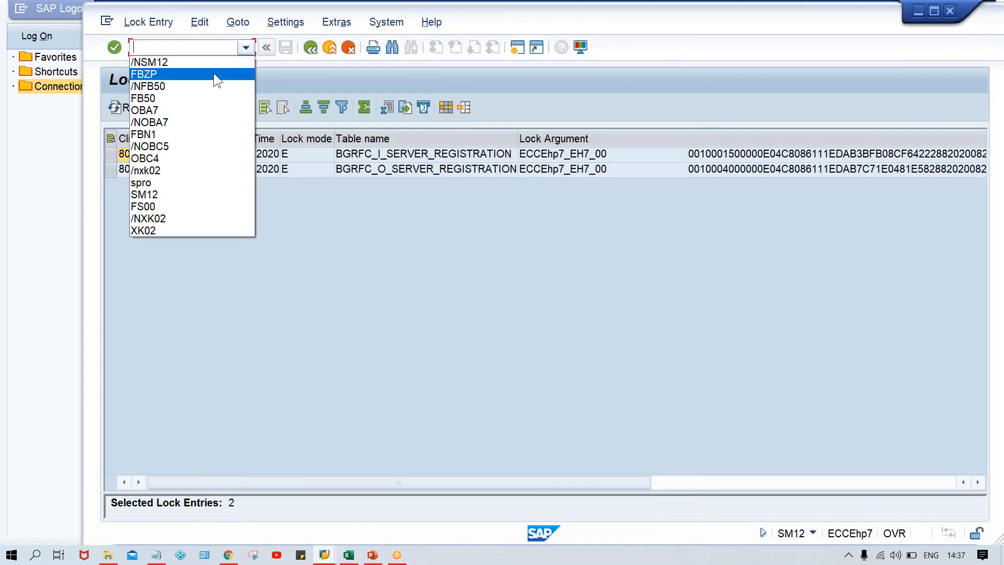
click(213, 75)
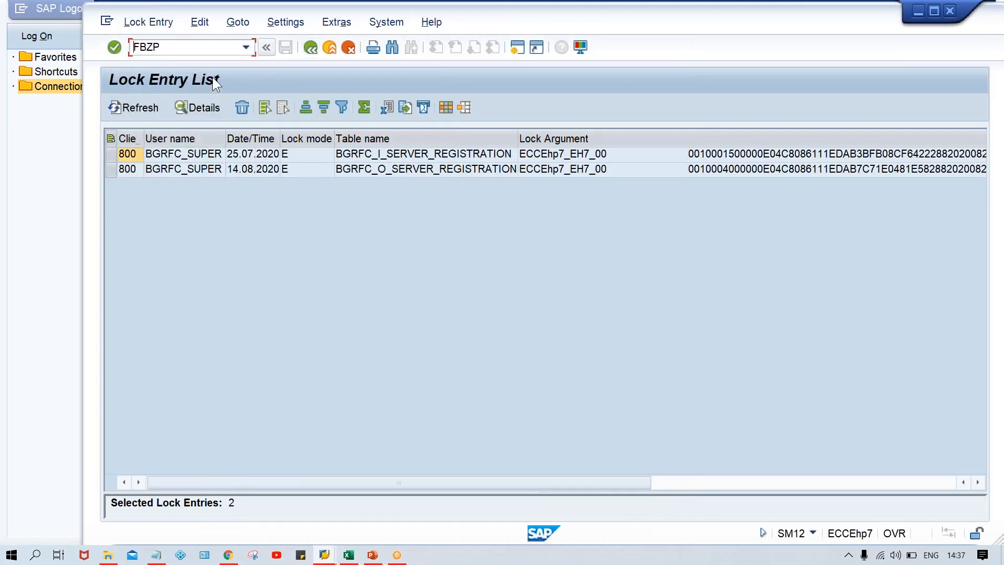
key(Home)
text(/N)
key(Return)
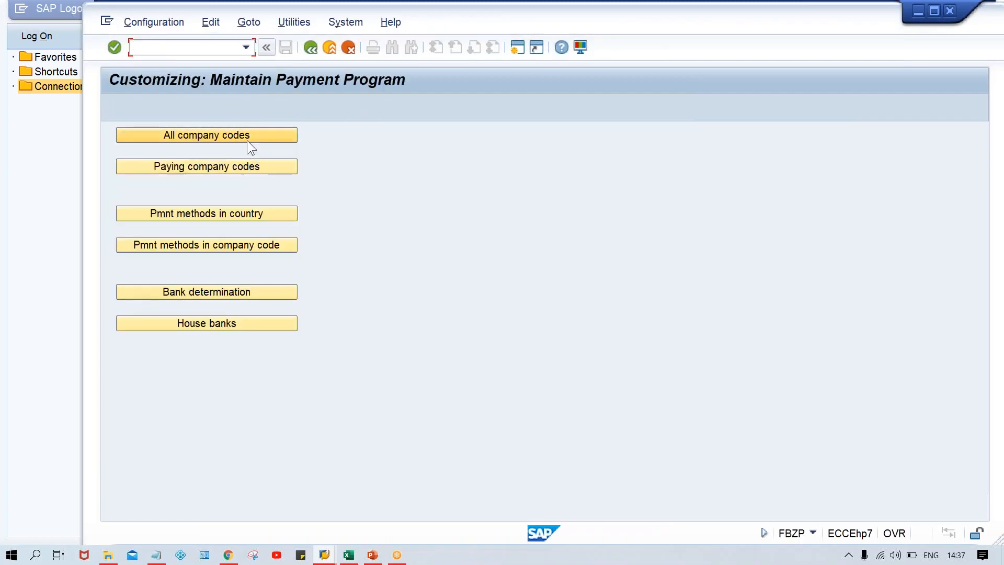
Add a new entry for company code TM00 under all company codes
click(247, 140)
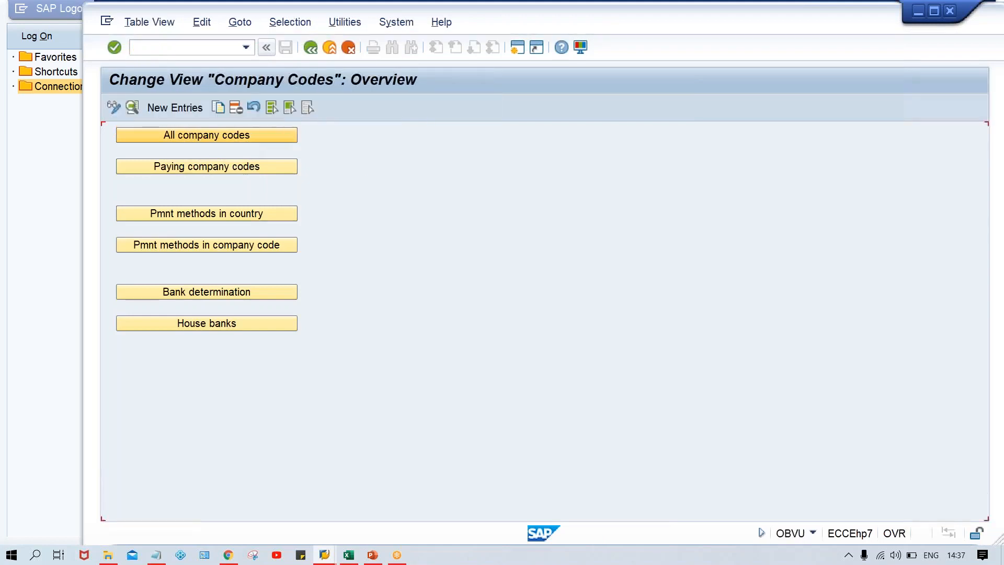
click(182, 109)
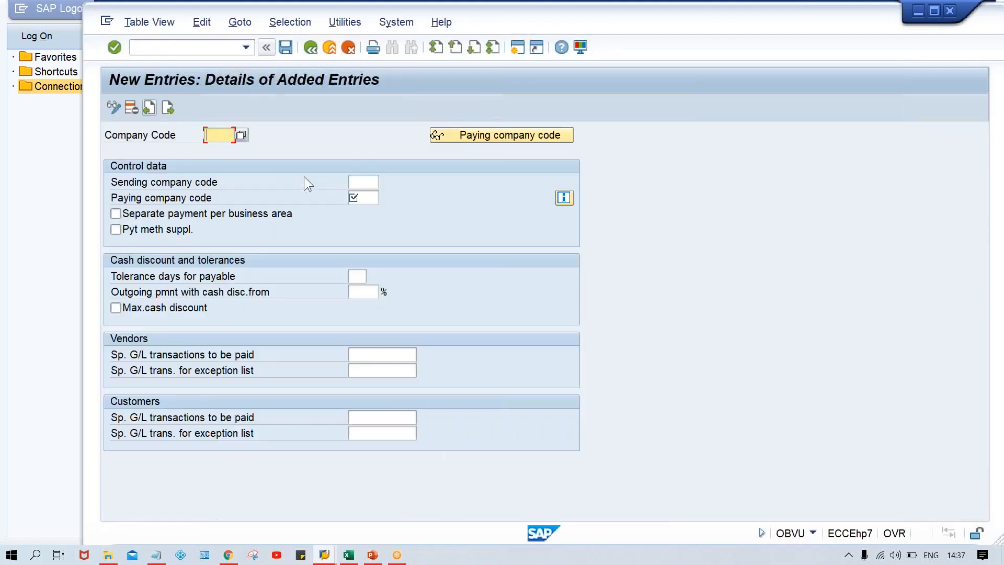
text(t)
key(Down)
key(Return)
key(Tab)
key(Tab)
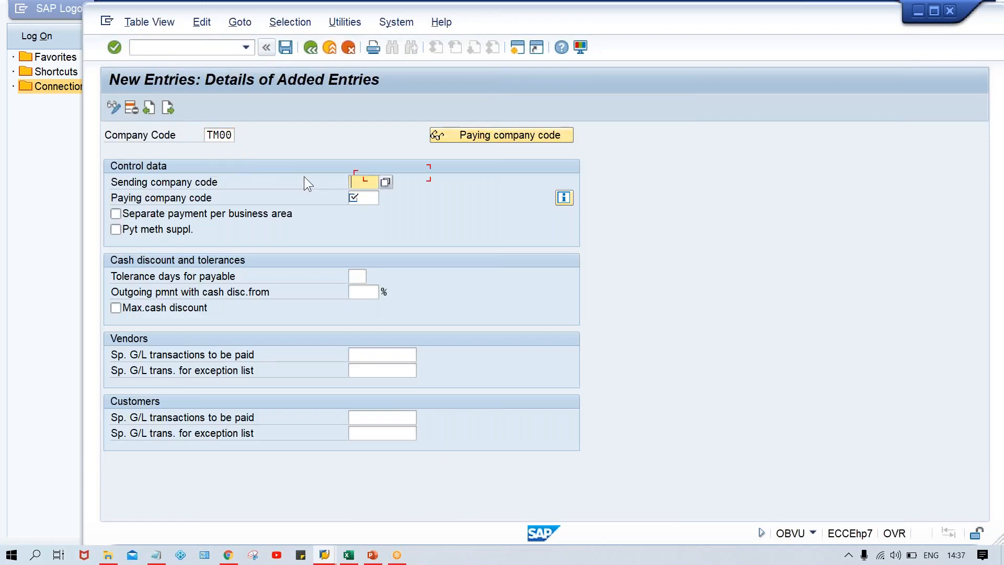
Set TM00 as the paying company code, save the entry and return to the payment program's main screen
key(Tab)
text(t)
key(Down)
key(Return)
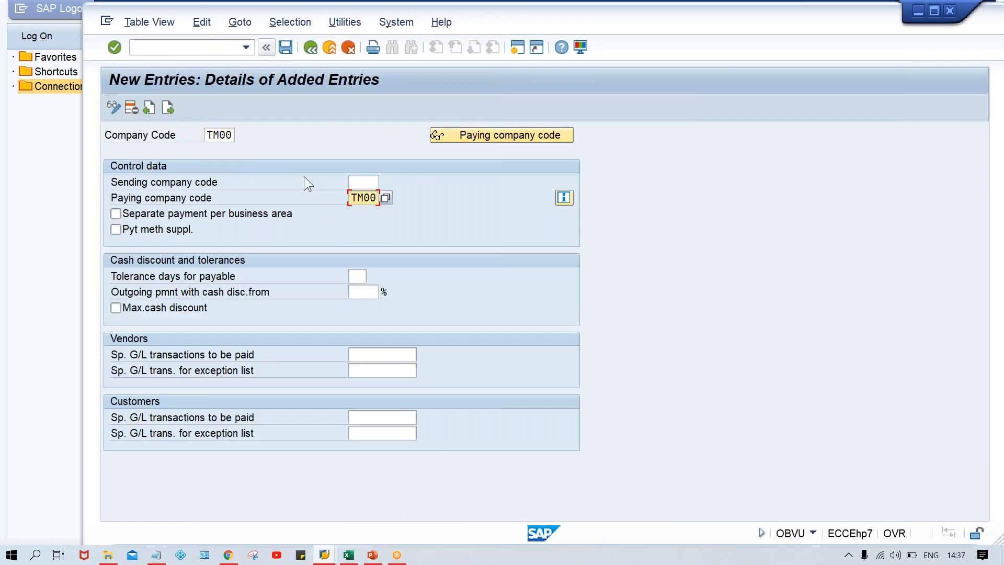
key(ctrl+s)
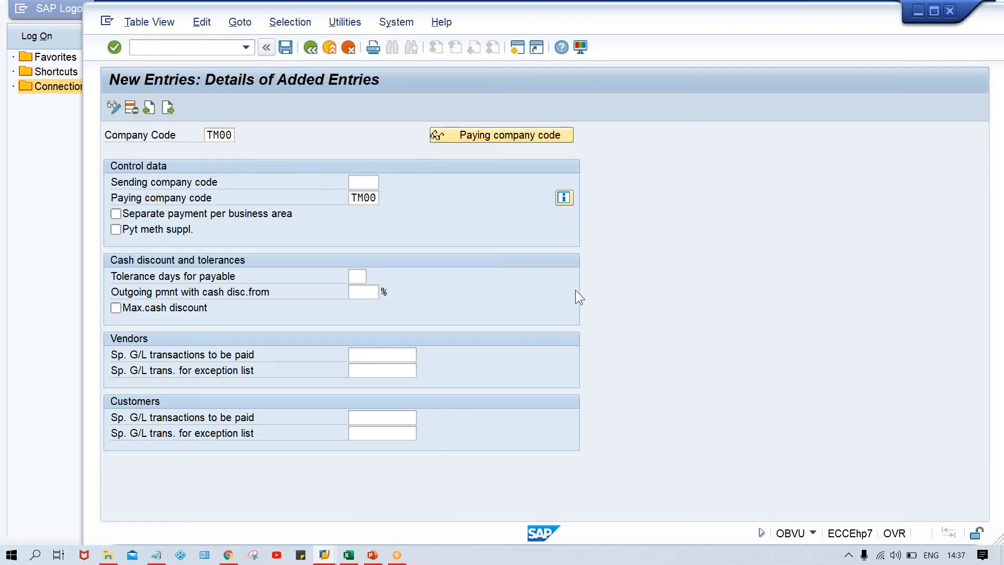
key(Return)
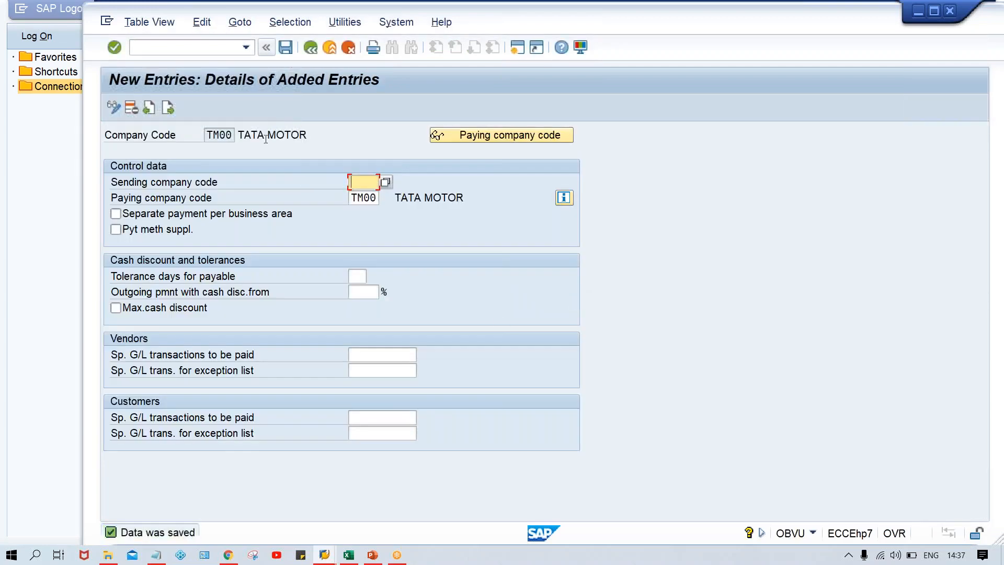
click(313, 48)
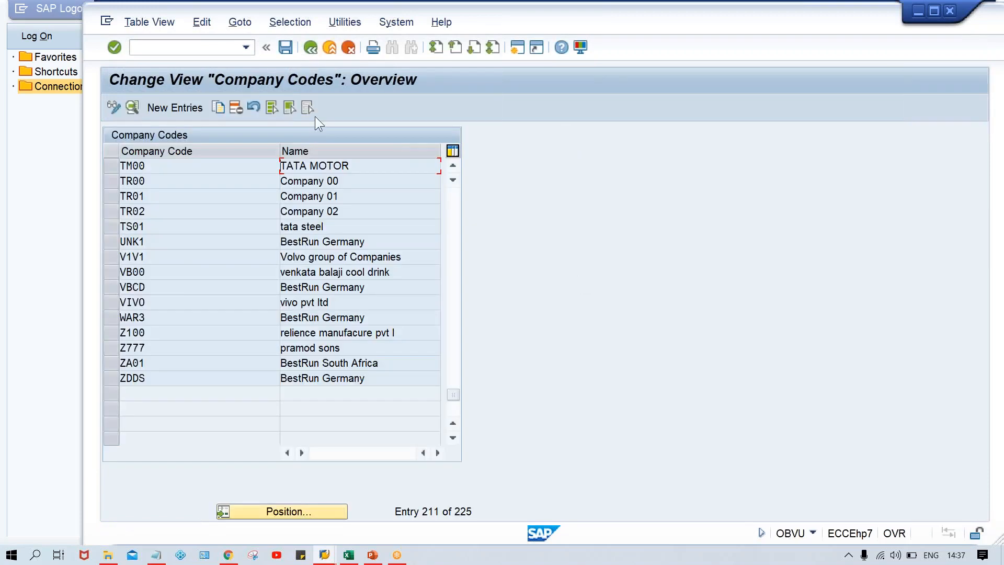
click(310, 48)
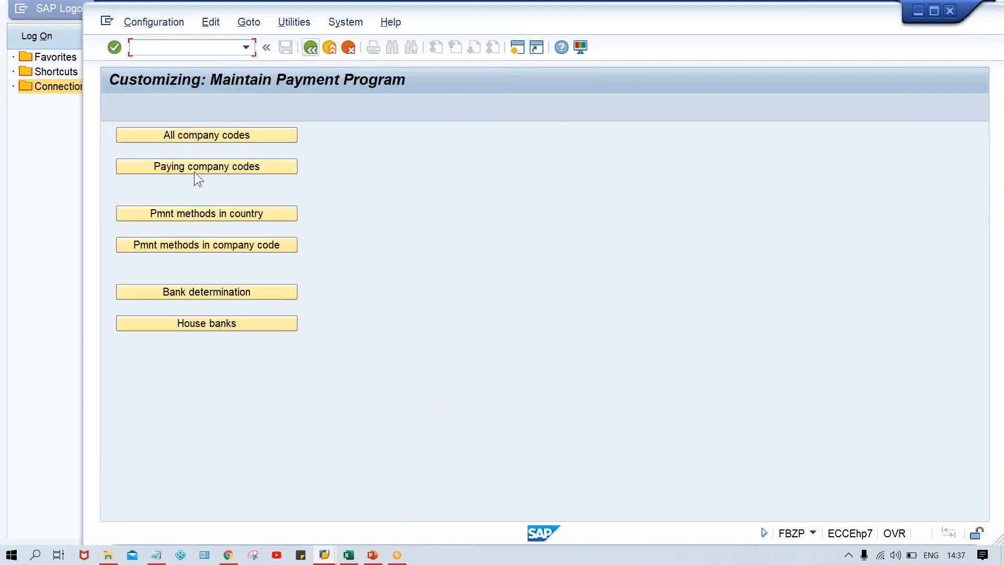
Start a new paying company codes entry with TM00 as the paying company code
click(193, 170)
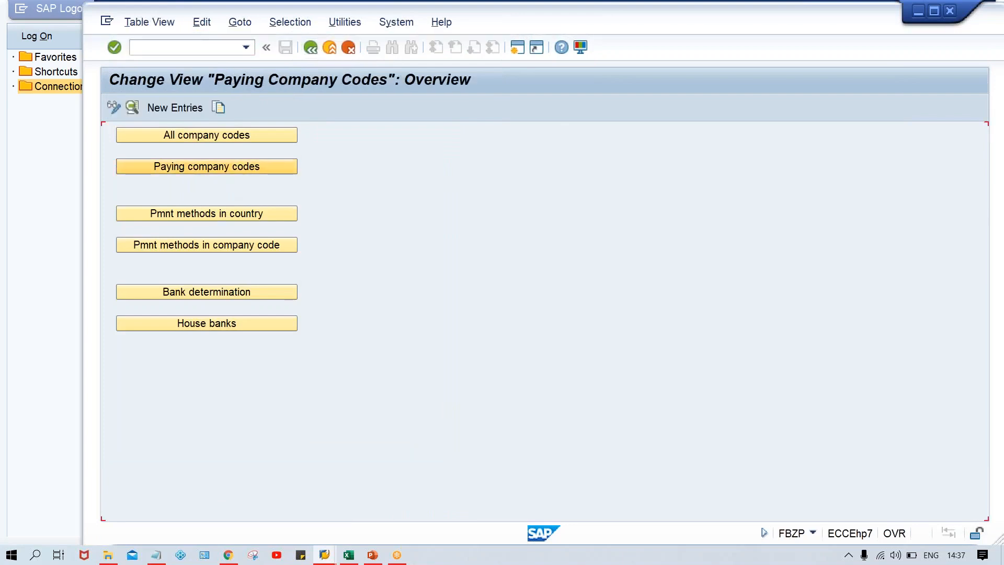
click(177, 107)
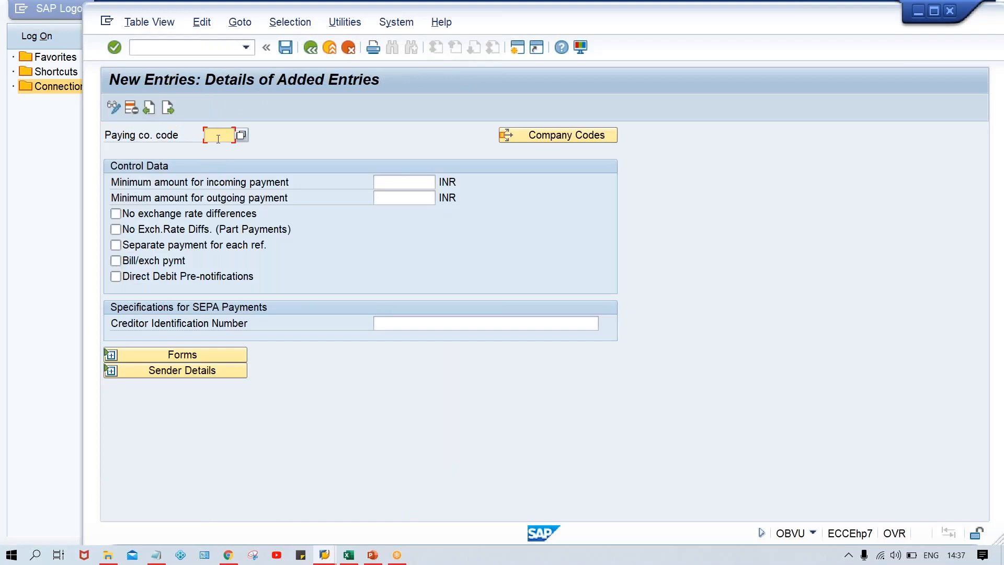
text(TM00)
key(Tab)
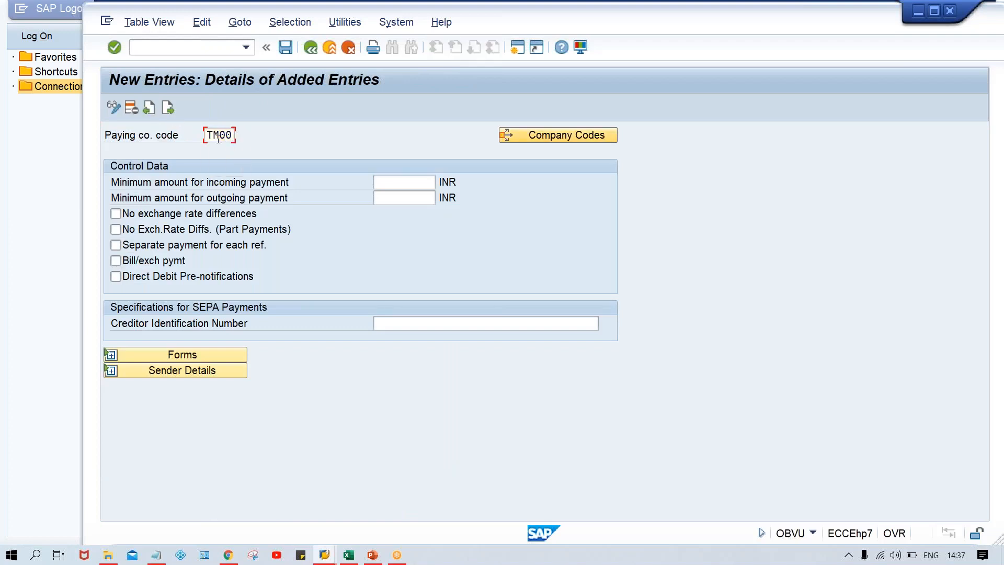
key(Tab)
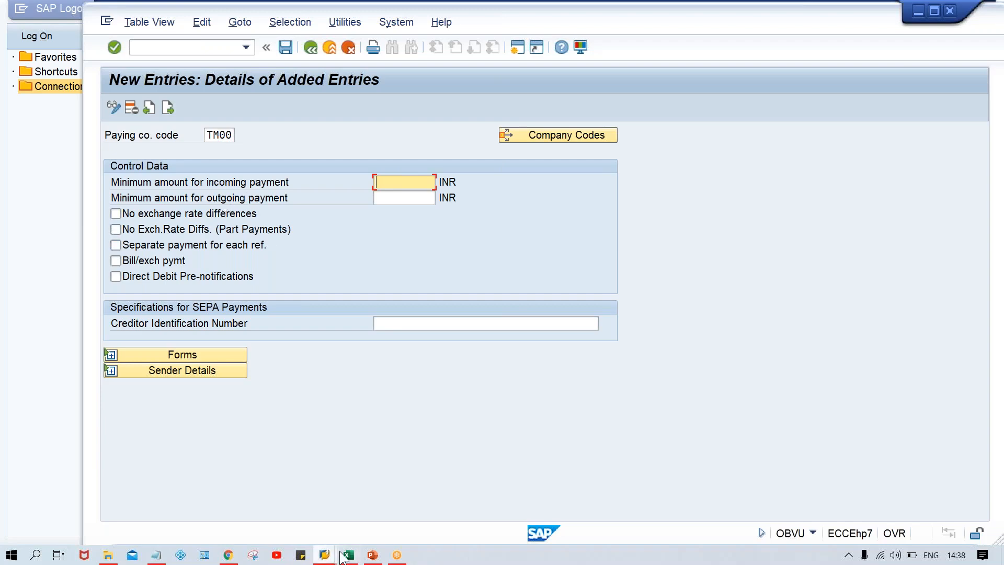
Switch to the Class workbook in Excel and enter 1000 in cell H17 as an example payment amount
click(355, 558)
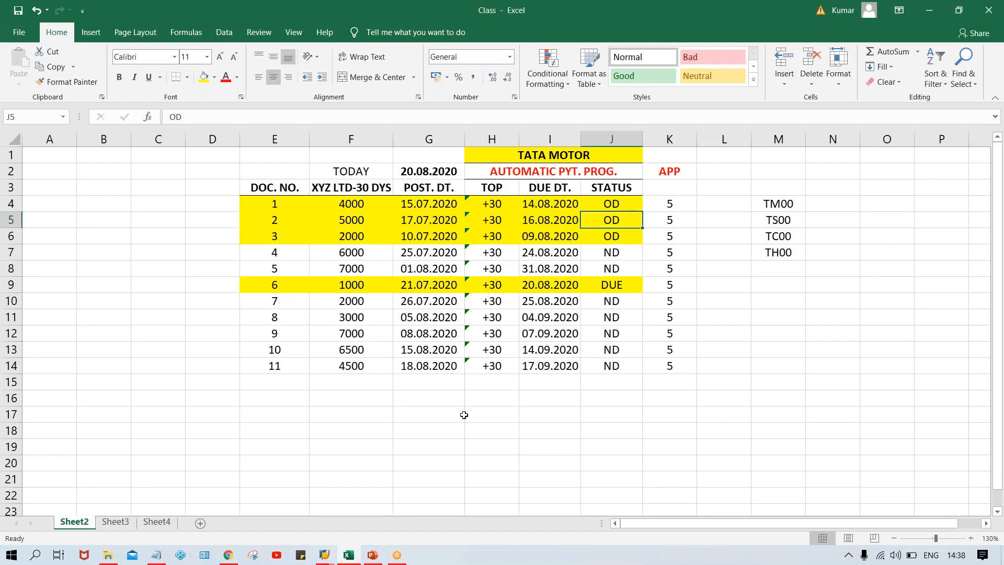
click(462, 414)
click(503, 414)
text(1000)
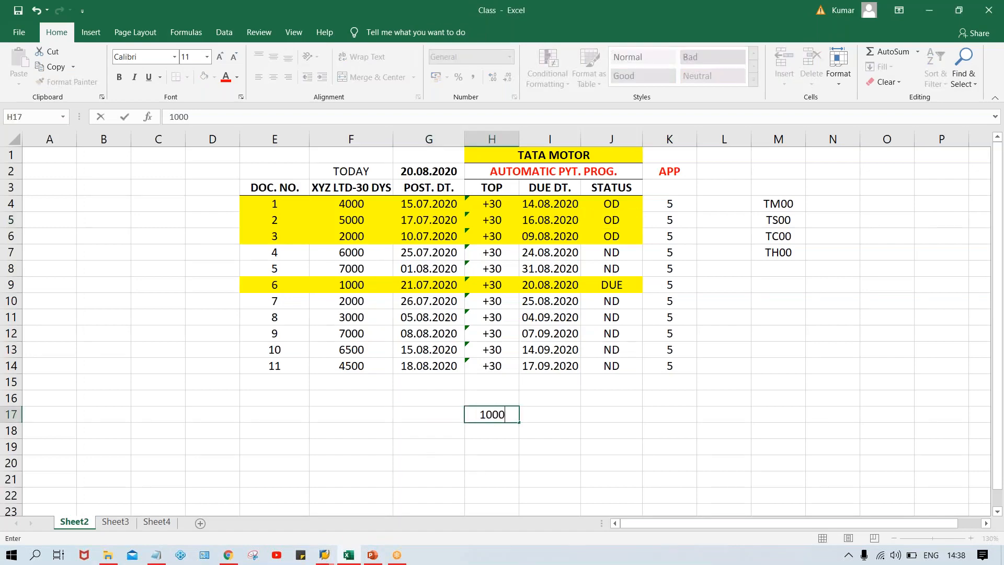
key(Return)
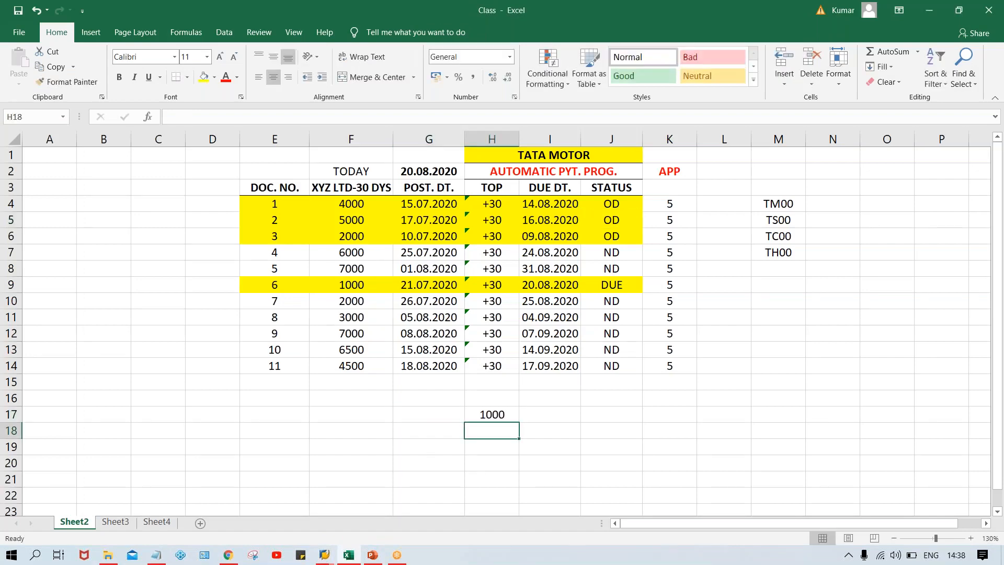
click(566, 415)
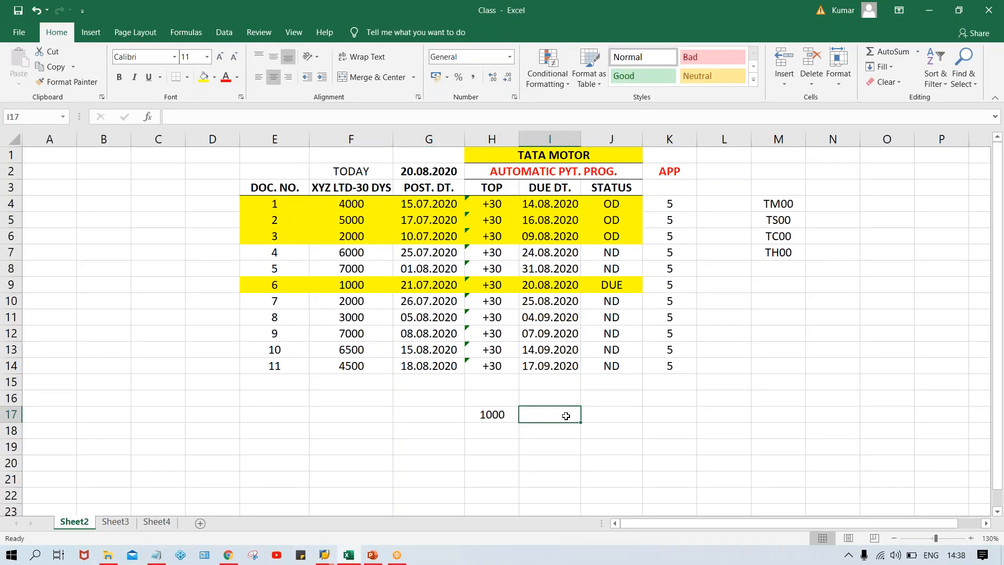
key(Left)
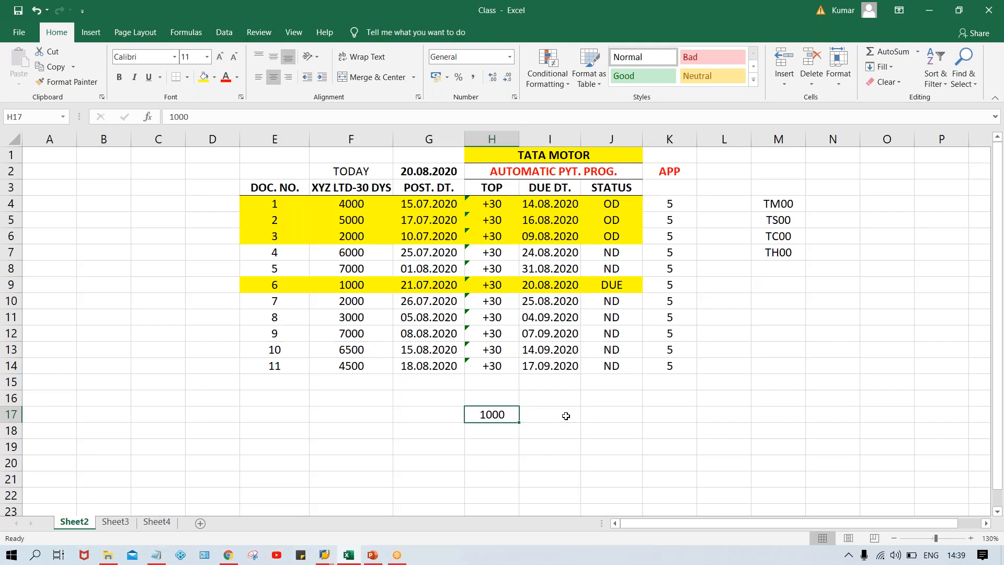
Switch back to the SAP new entry and set the minimum amounts for incoming and outgoing payment to 100 INR each
key(alt+Tab)
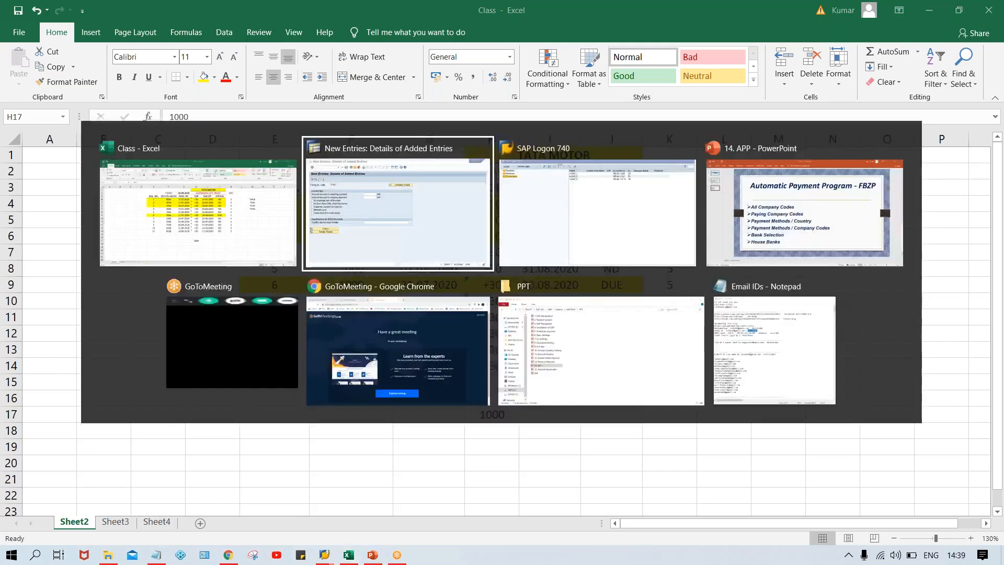
text(100 100)
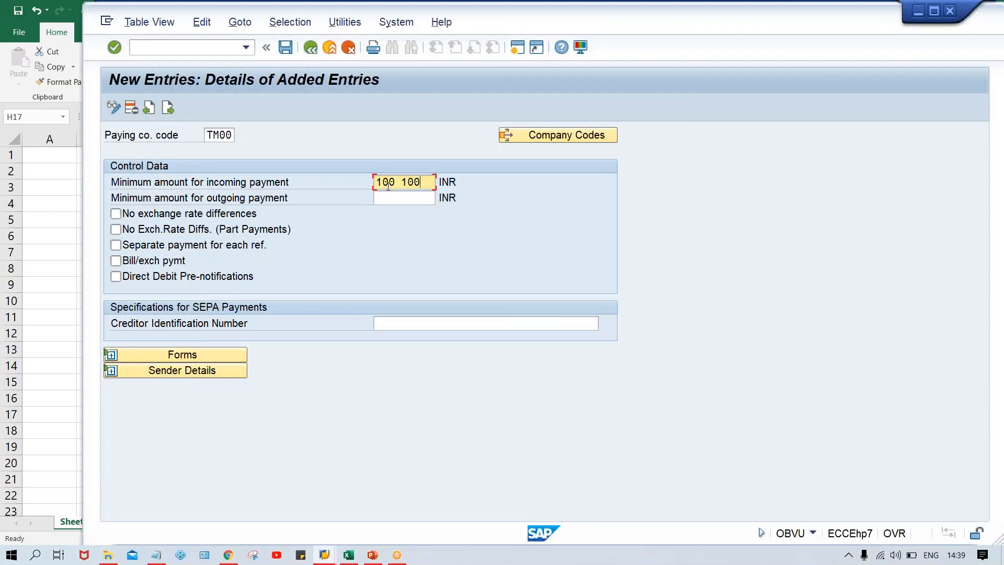
key(BackSpace)
key(BackSpace)
key(BackSpace)
key(Tab)
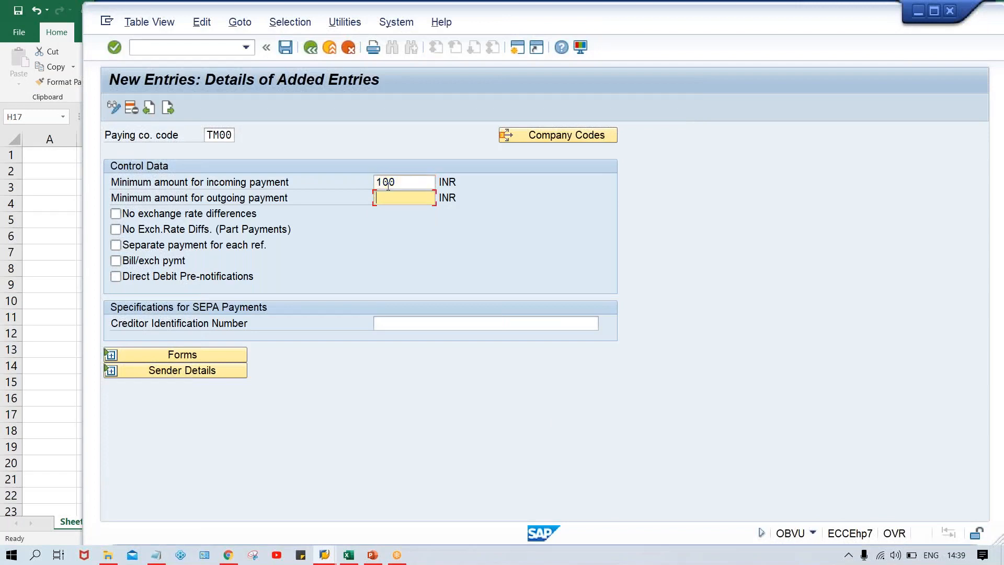
text(1000)
key(BackSpace)
click(459, 182)
double_click(459, 182)
click(465, 197)
double_click(464, 197)
drag(461, 182, 437, 182)
click(462, 195)
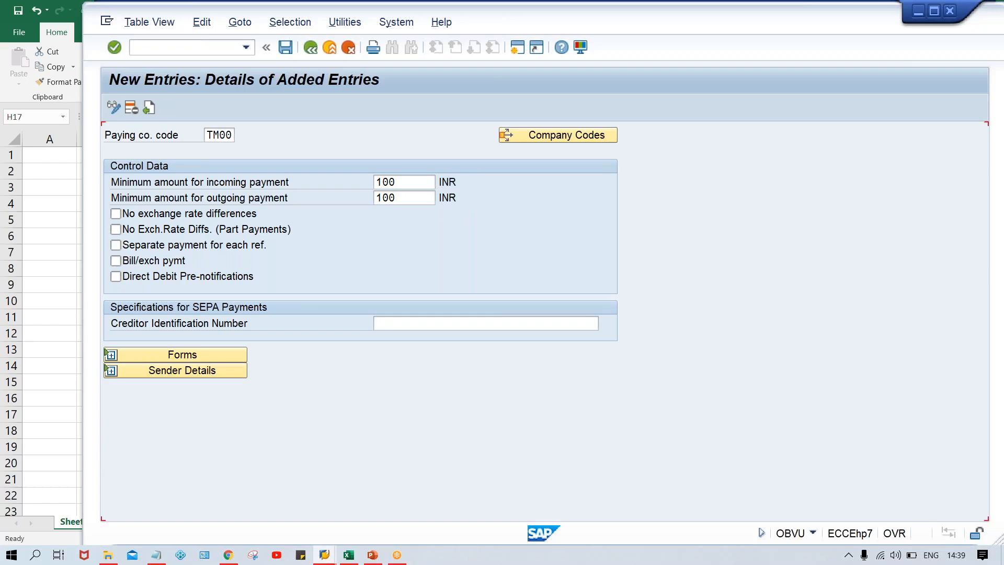
Validate and save the TM00 paying company code entry, accepting the customizing request
key(Return)
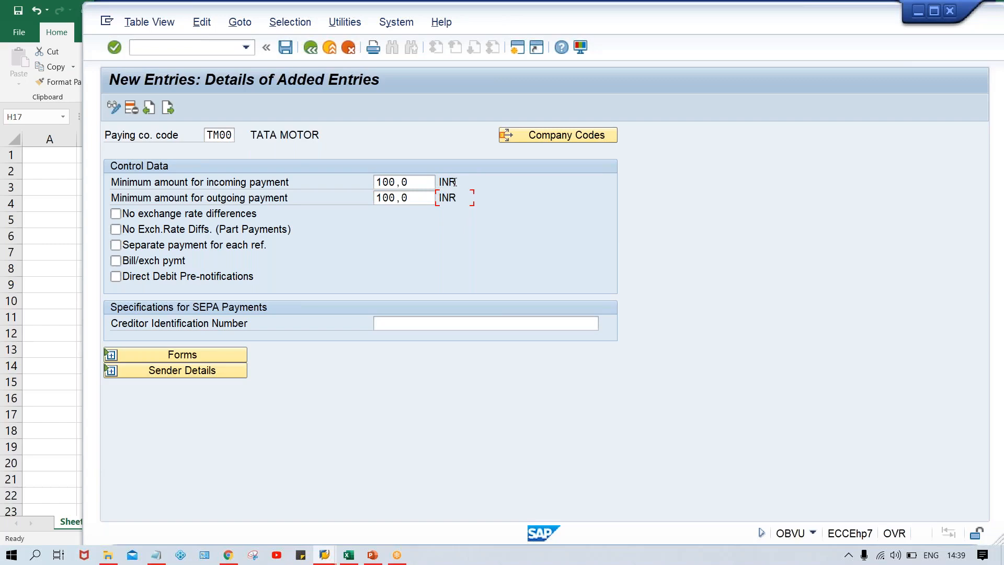
key(ctrl+s)
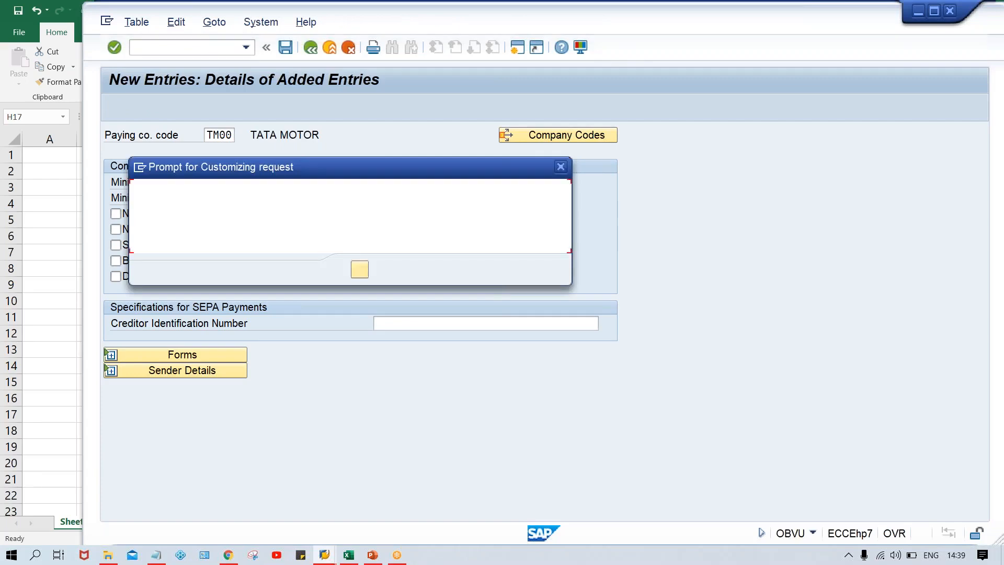
key(Return)
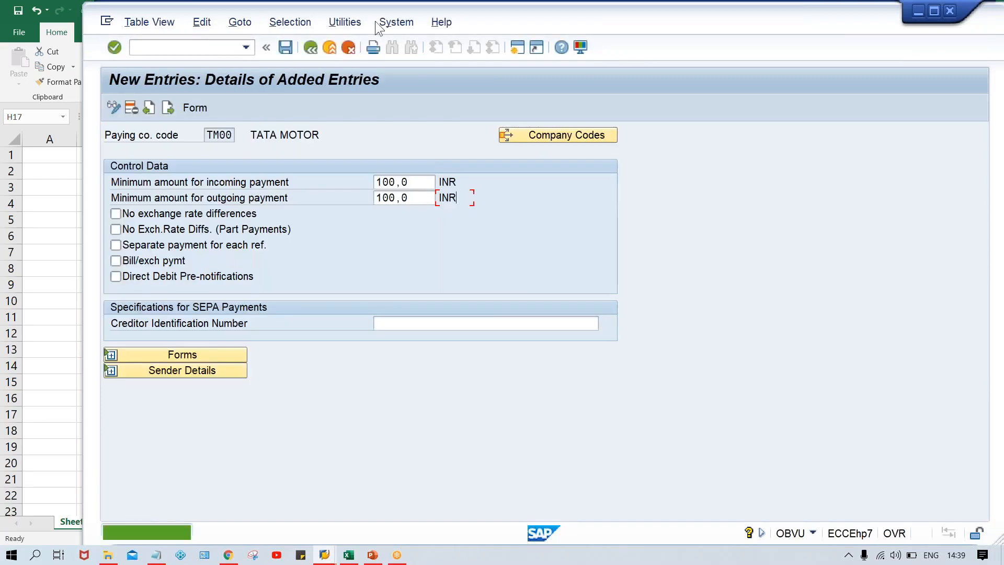
Return to the payment program's main screen and open the payment methods in country settings
click(310, 48)
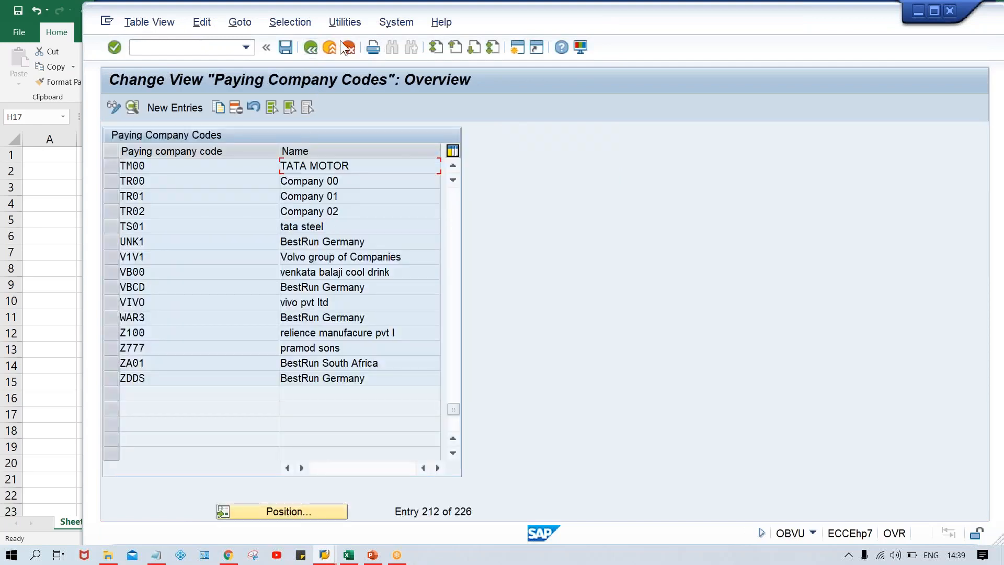
click(310, 48)
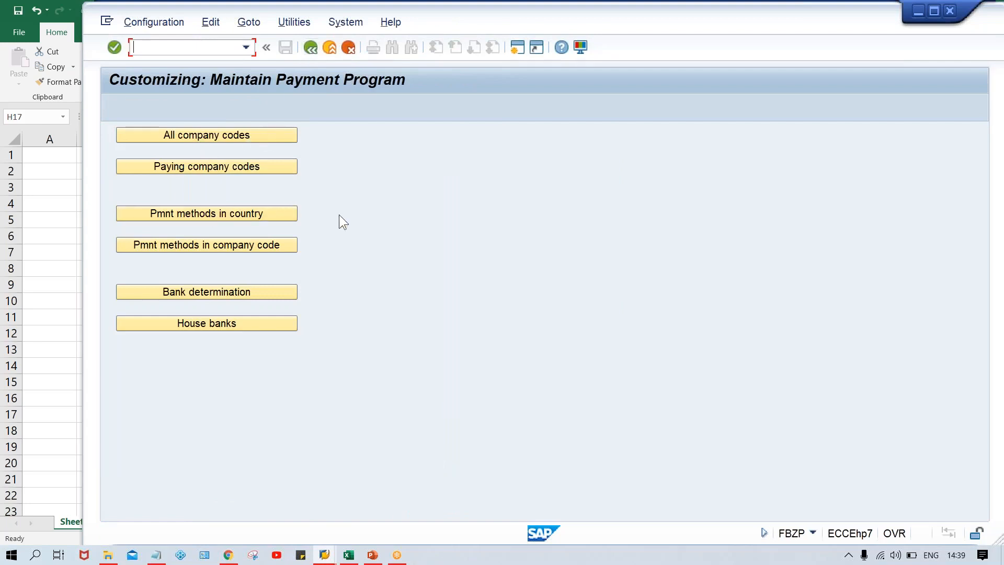
click(226, 213)
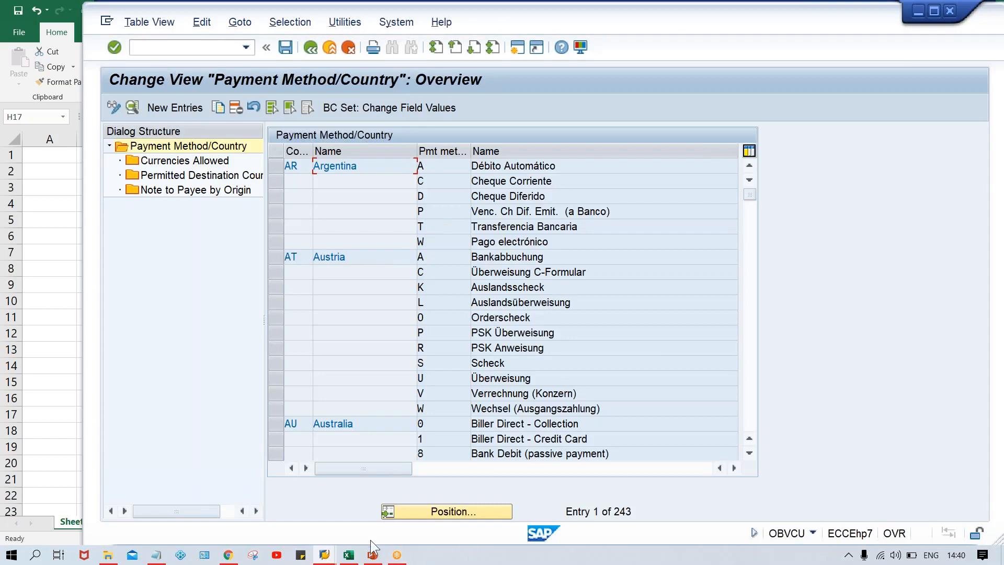
Switch to the Class workbook in Excel and examine the overdue and due documents in the payment table
click(349, 555)
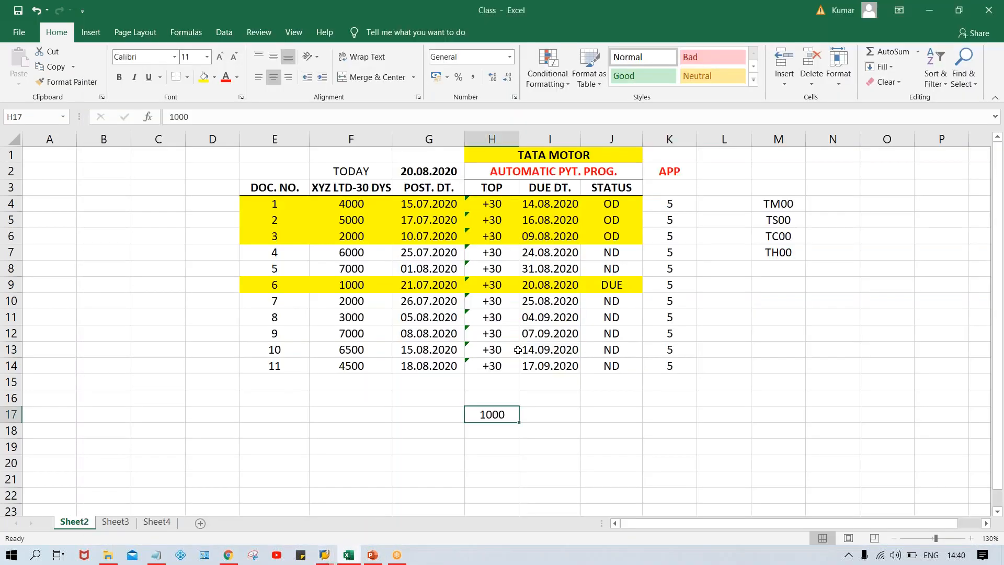
click(494, 349)
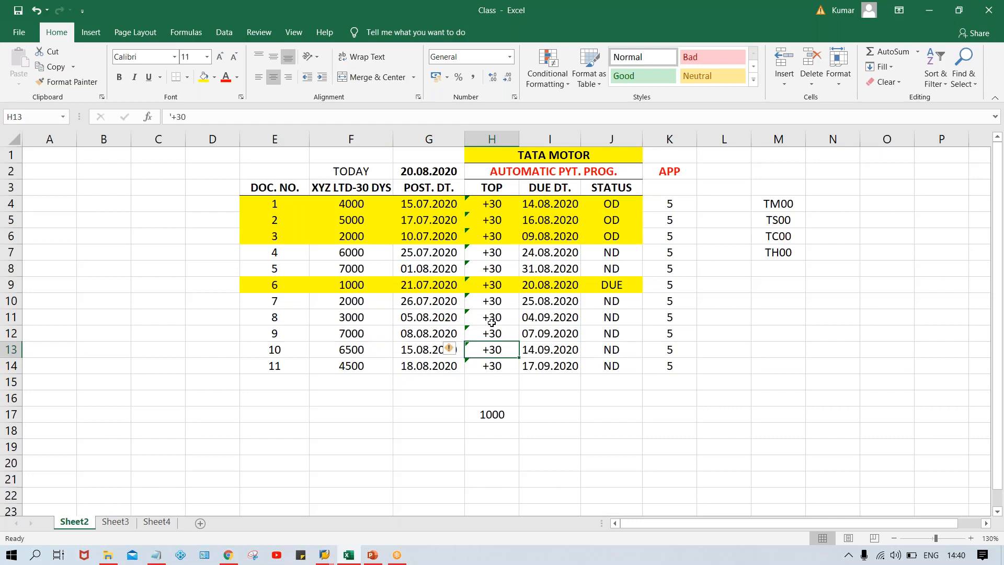
click(628, 209)
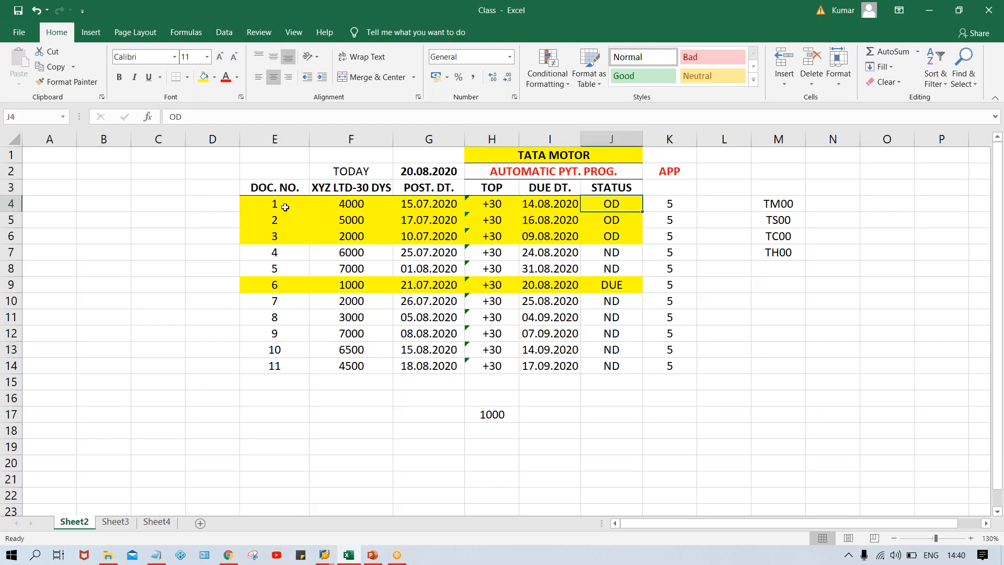
drag(285, 207, 528, 247)
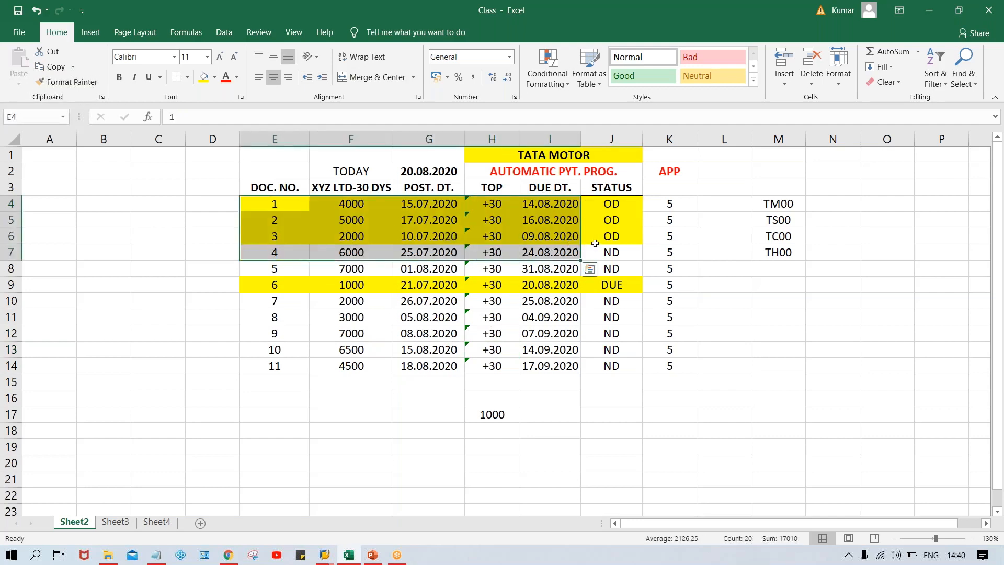
click(613, 242)
click(599, 281)
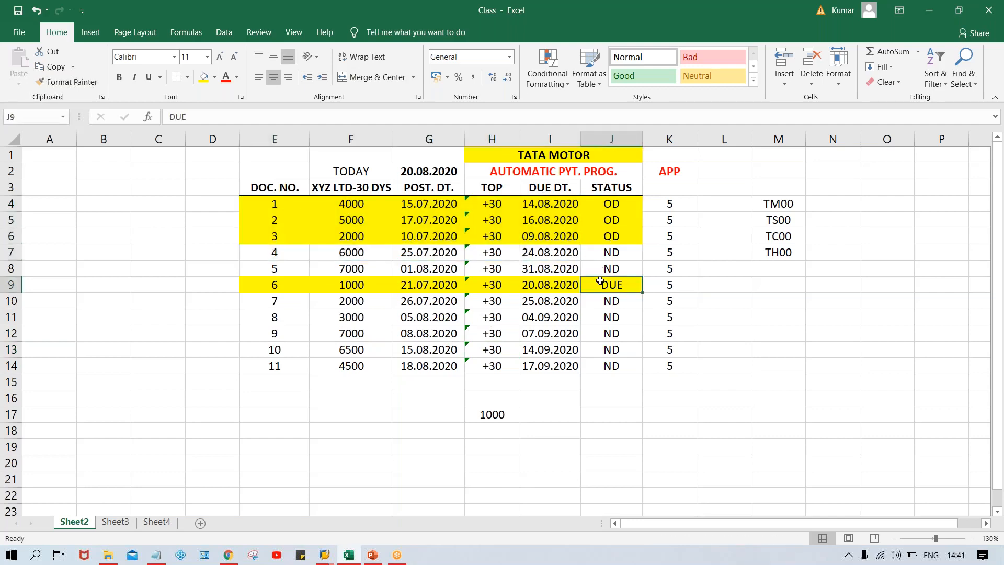
click(222, 224)
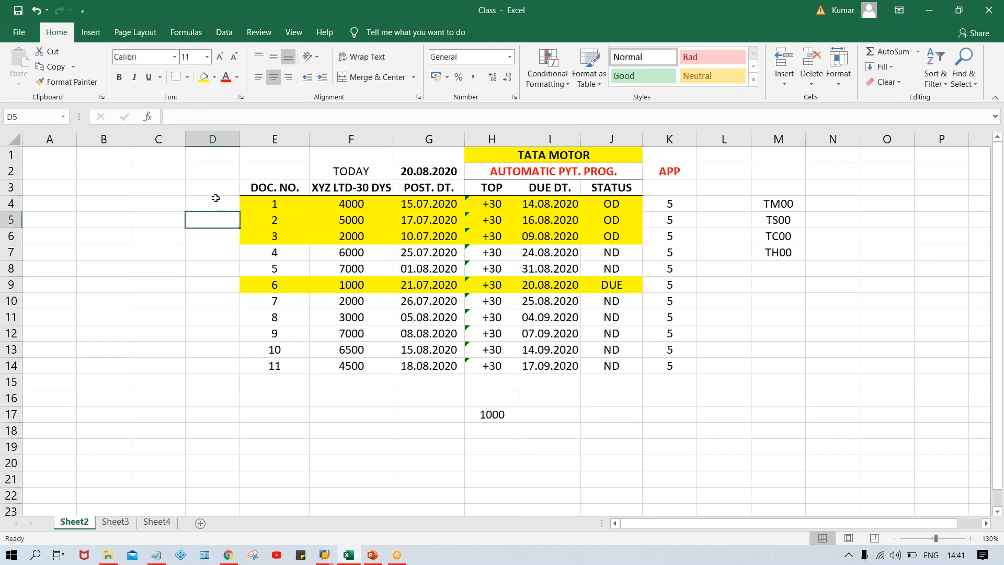
click(216, 198)
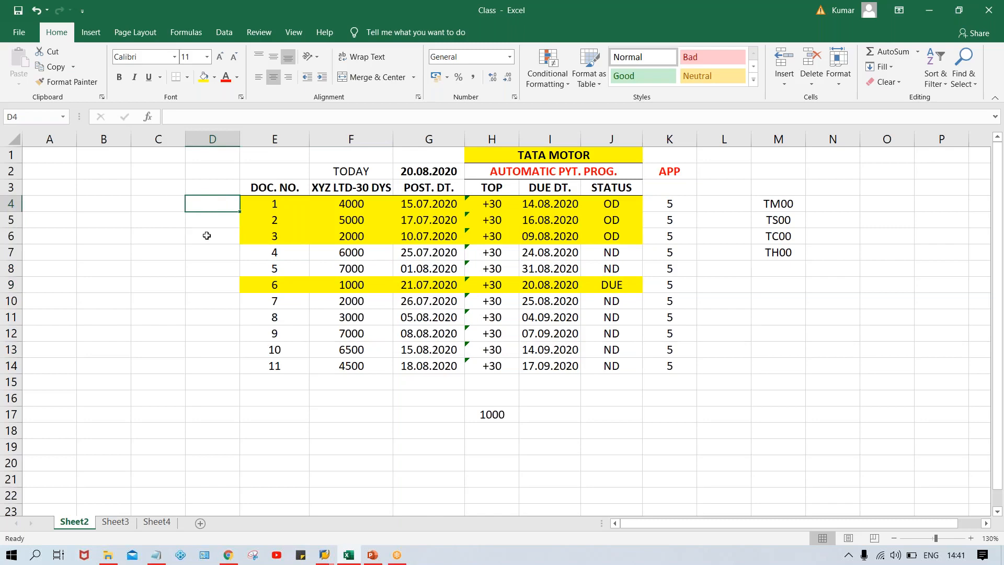
Add the bold heading PYT MTHD in cell D3 and fit column D's width to it
click(214, 191)
text(PYT)
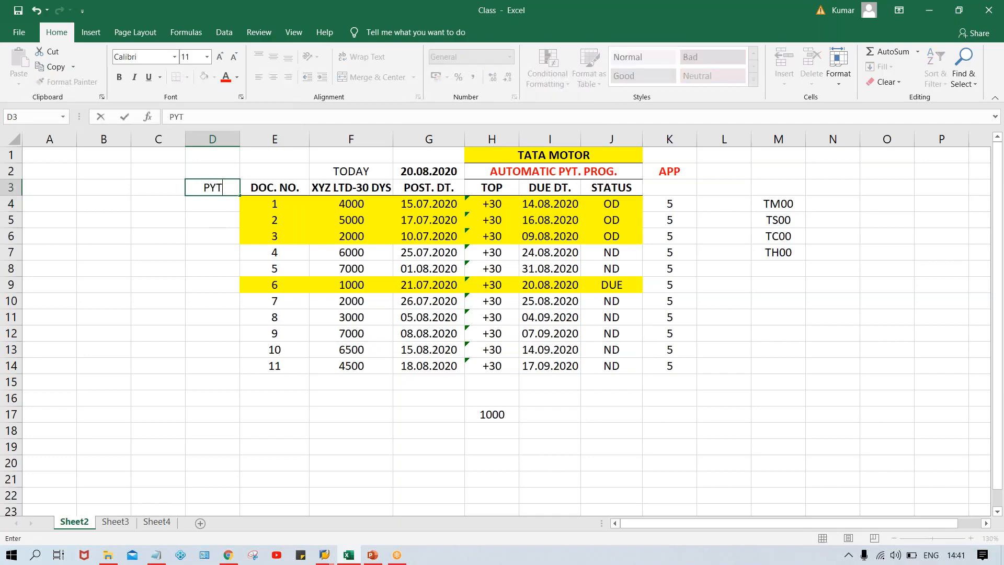
text( MTHDS)
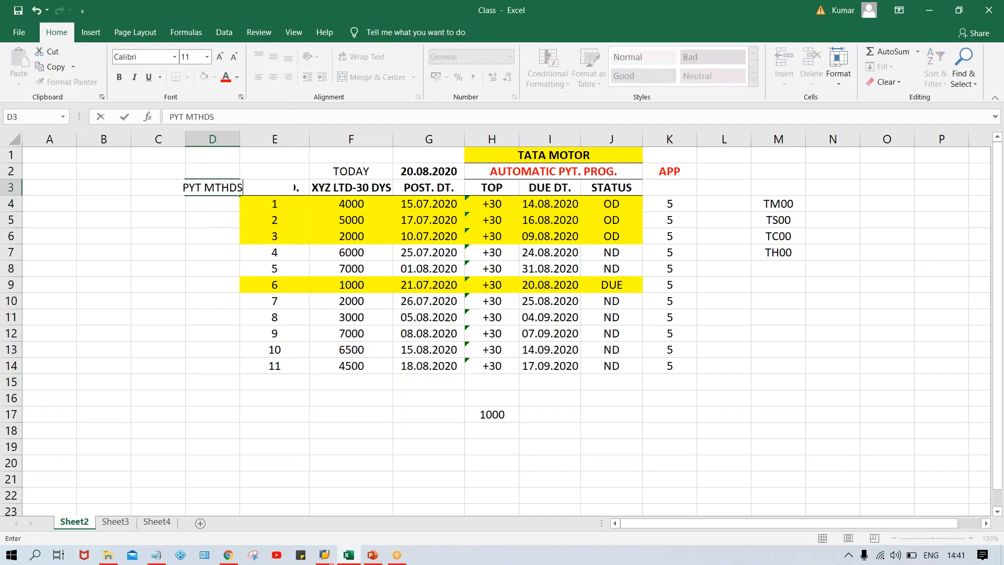
key(Return)
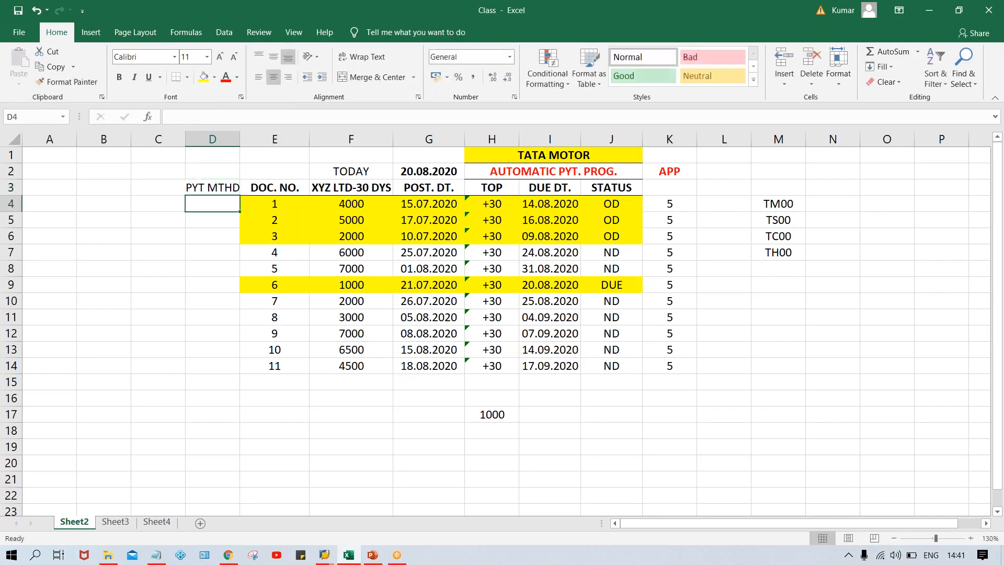
key(Up)
key(ctrl+b)
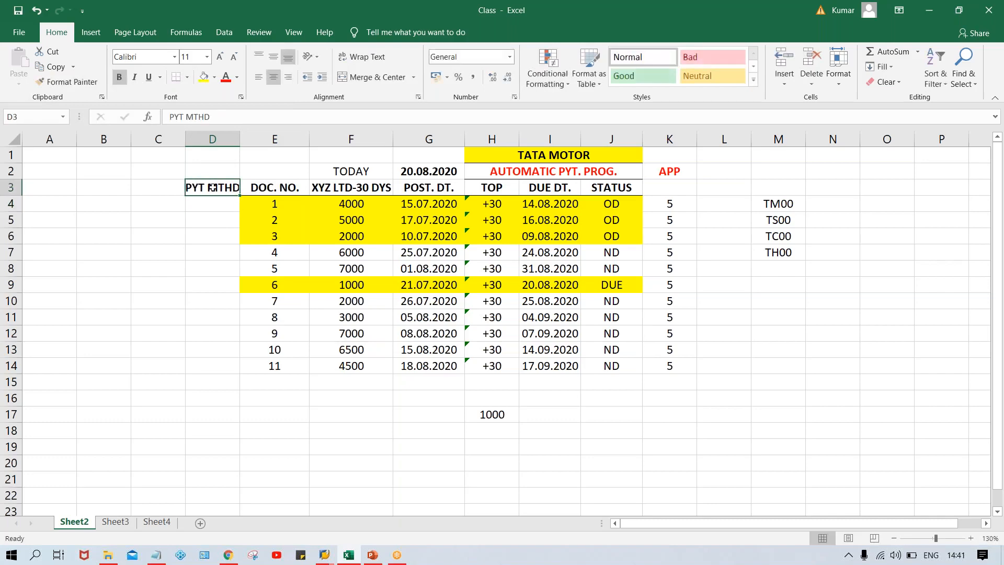
double_click(242, 140)
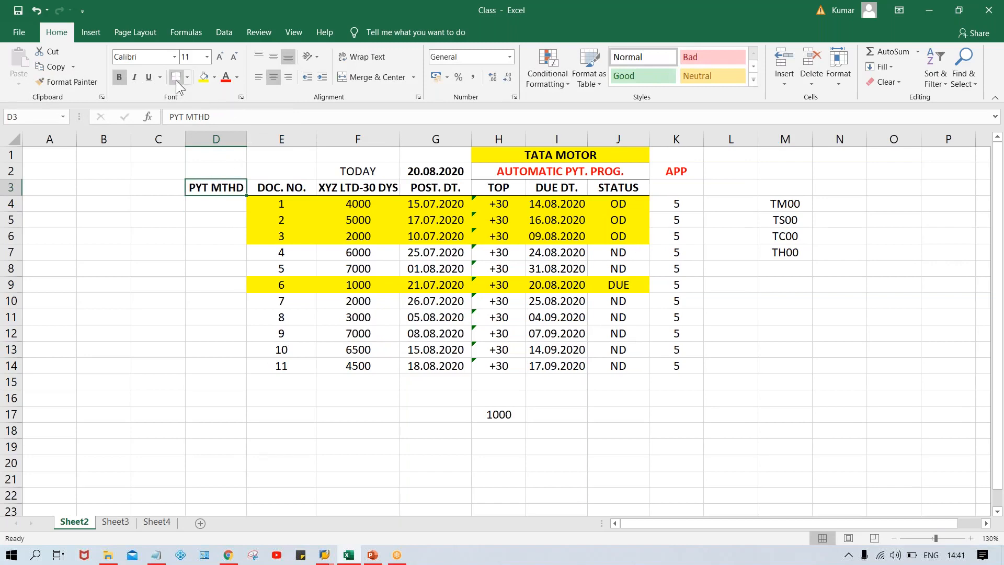
Enter payment methods T, T and C for documents 1 to 3 and T for document 6 in column D
click(225, 209)
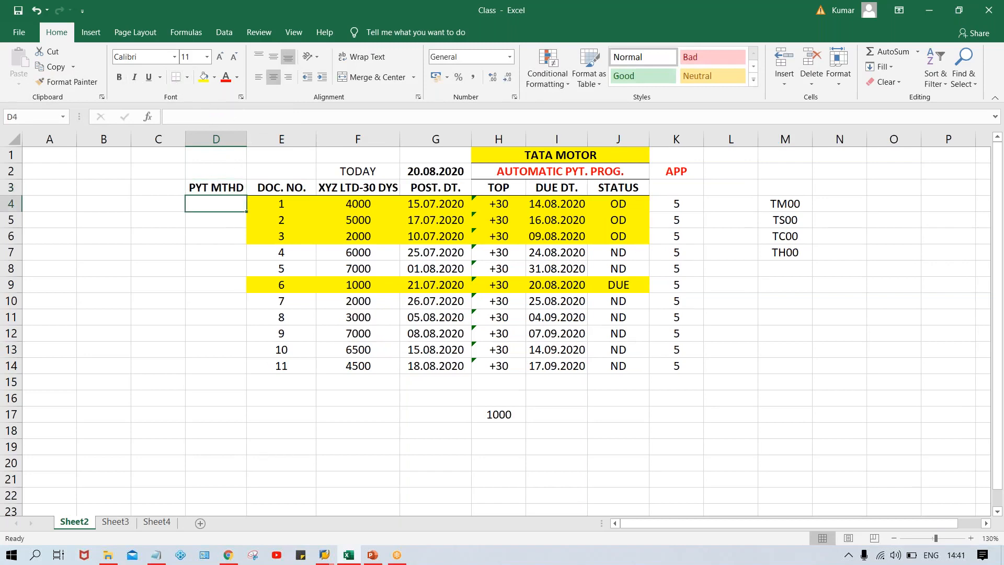
text(T)
key(Return)
text(T)
key(Return)
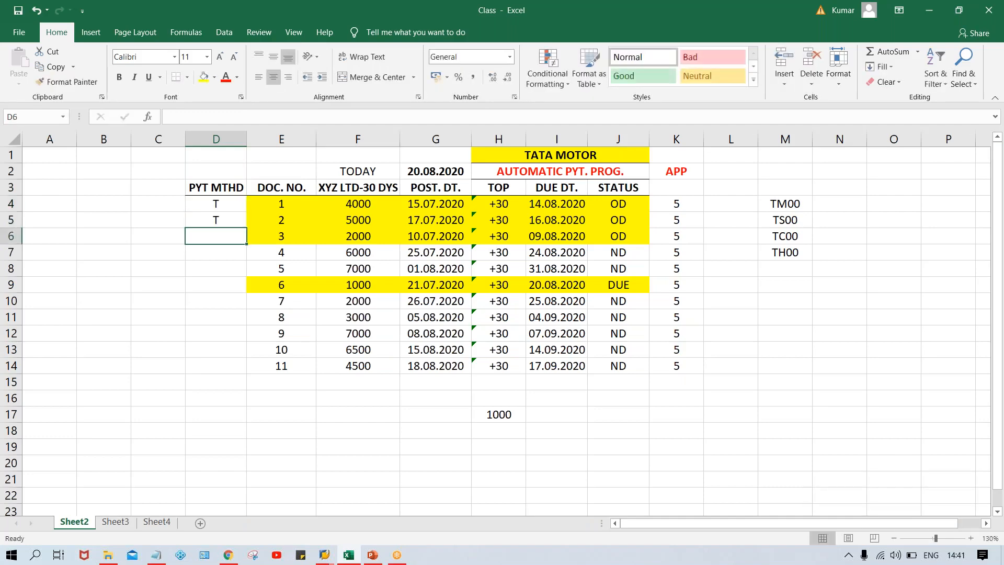
text(C)
key(Return)
key(Return)
key(Return)
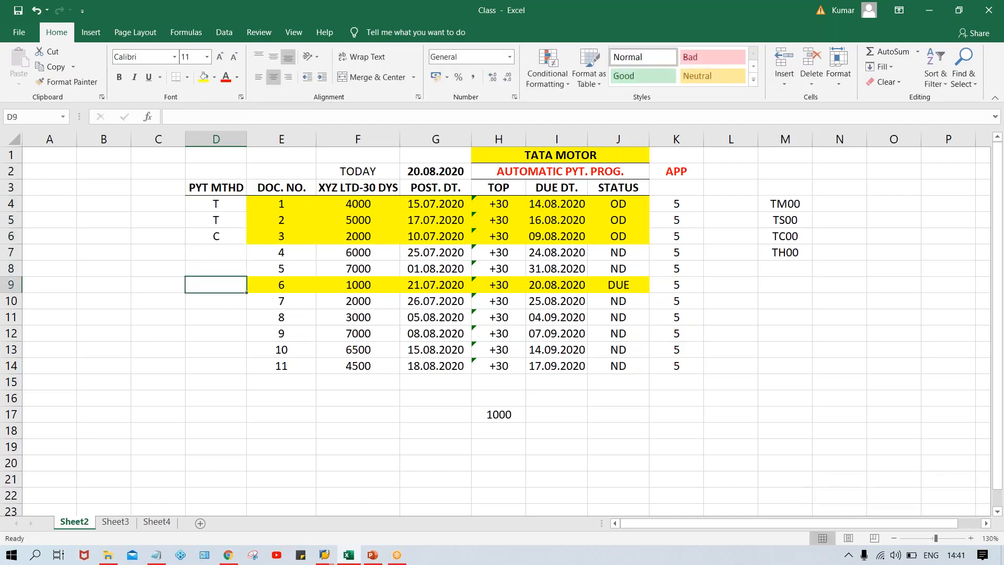
text(T)
key(Return)
Fill the payment method cells D4 to D6 and D9 with yellow to match their document rows
click(202, 207)
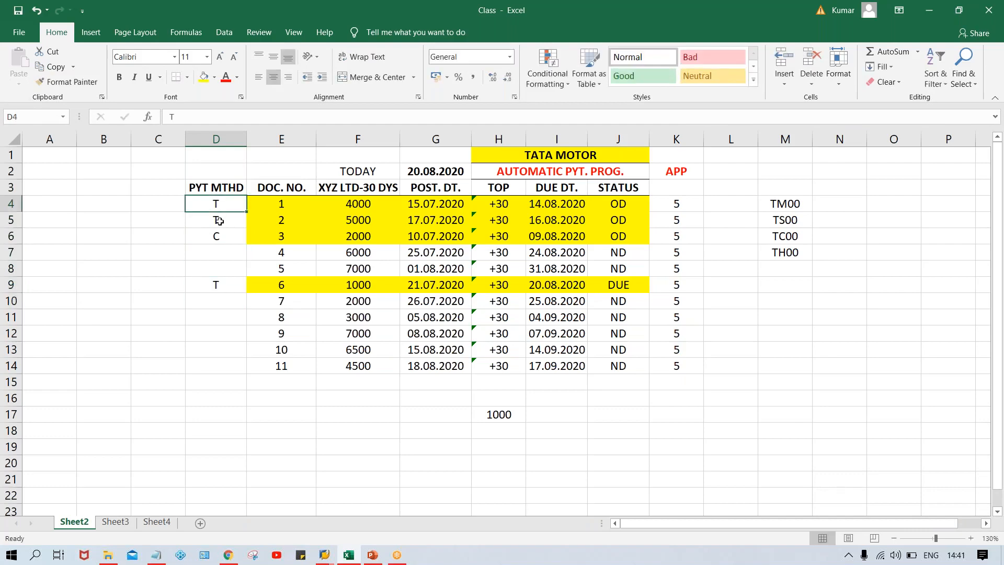
click(222, 240)
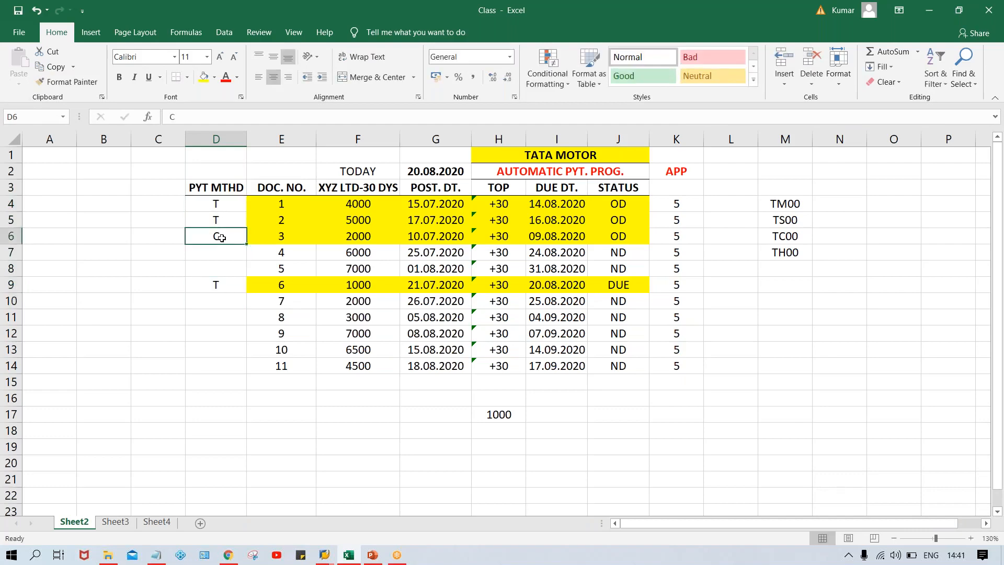
click(218, 204)
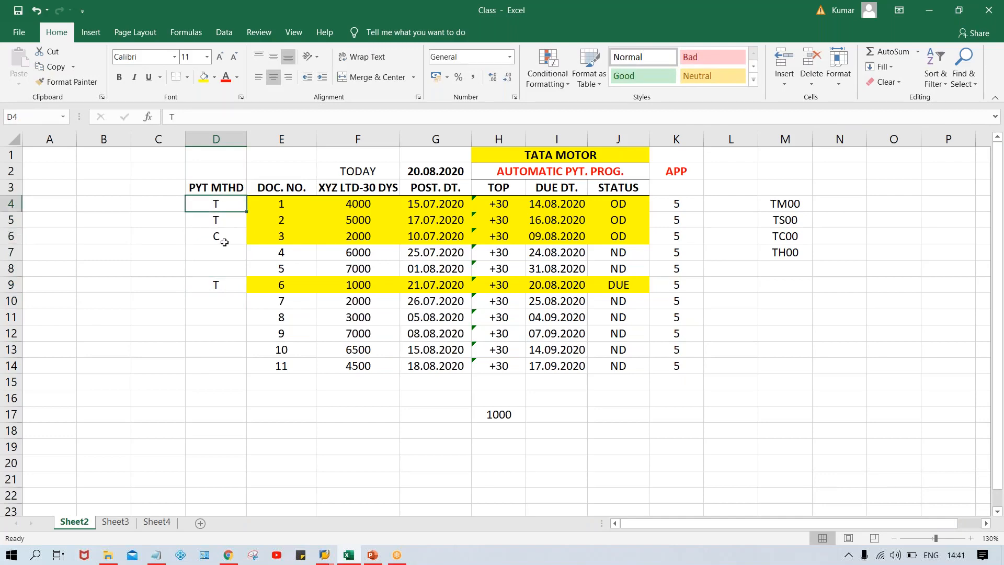
drag(213, 203, 239, 239)
click(203, 77)
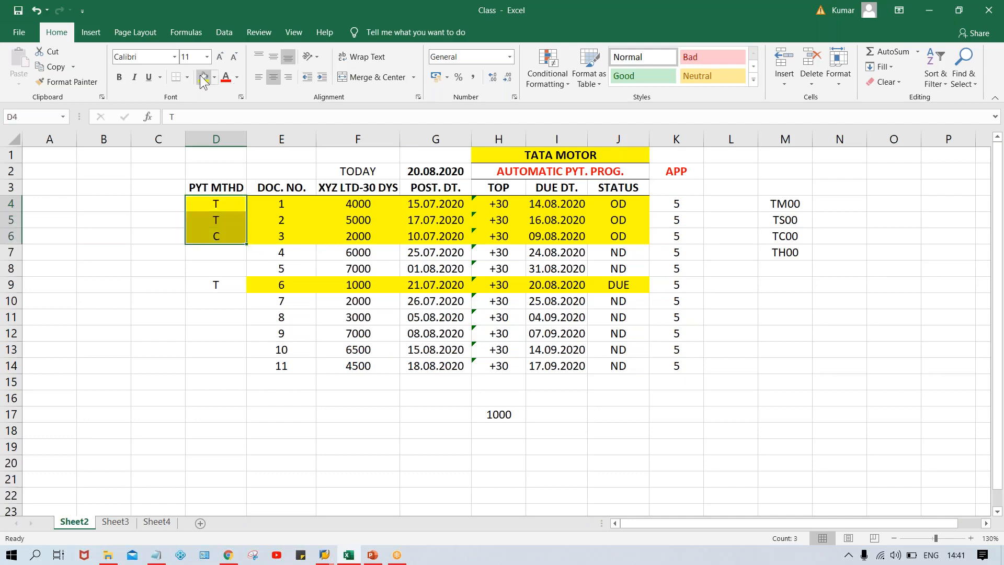
click(225, 288)
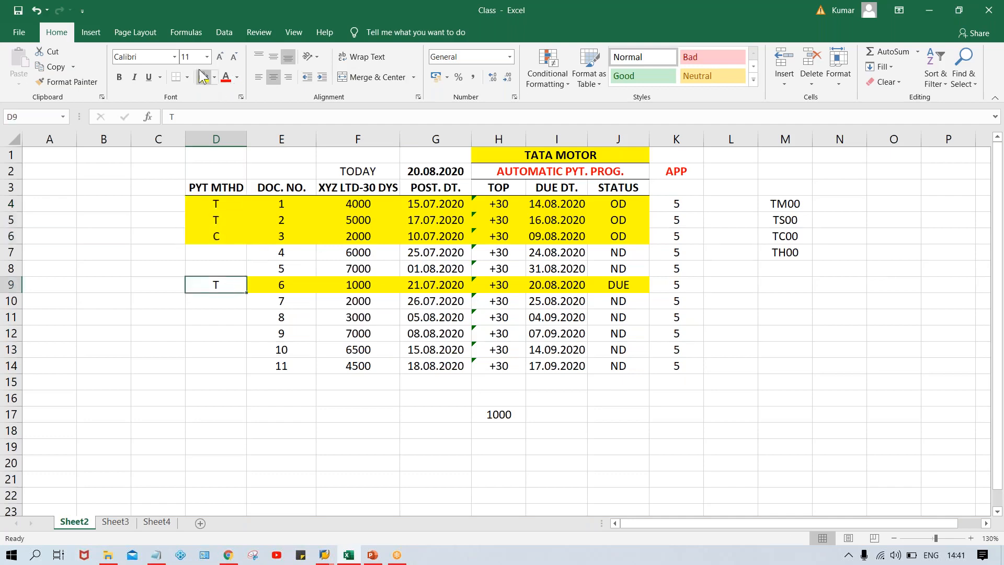
click(203, 77)
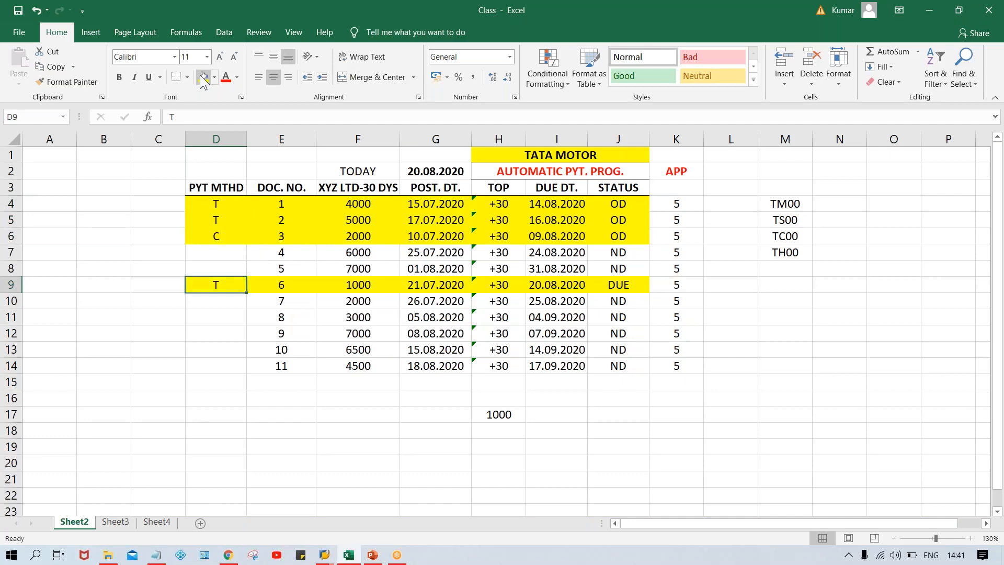
Examine the payment methods and amounts of documents 1, 2, 3 and 6 in the payment table
click(392, 334)
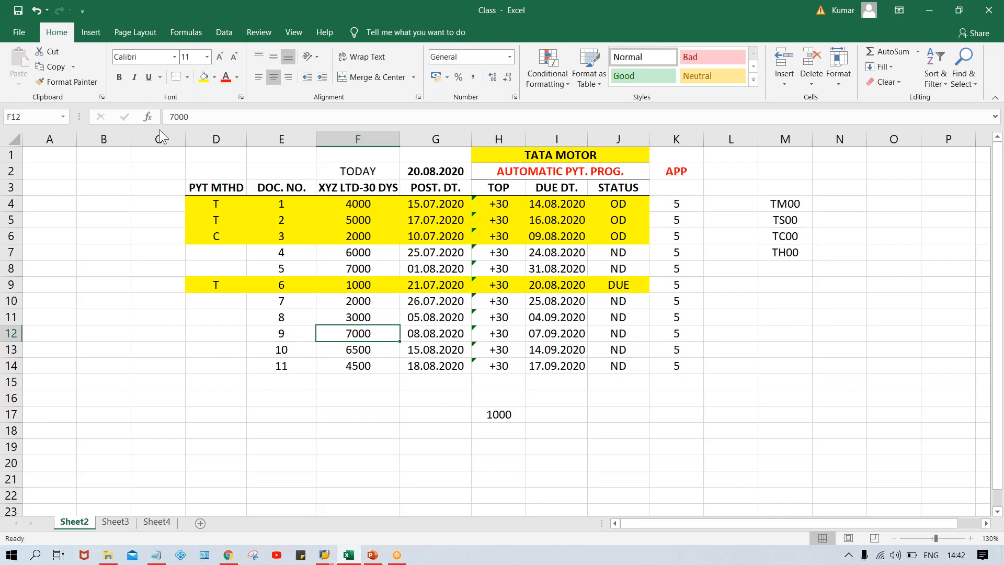
click(221, 203)
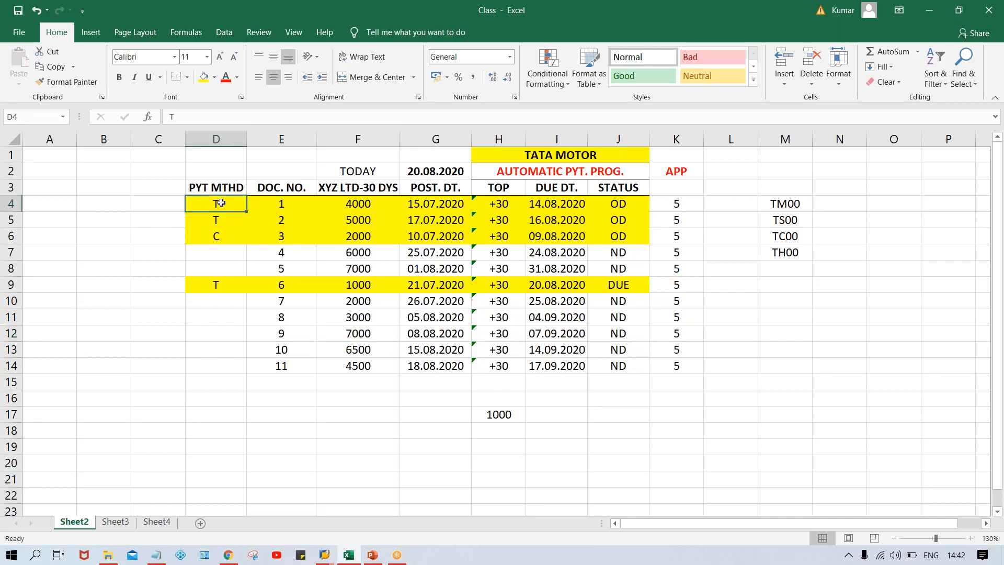
click(226, 289)
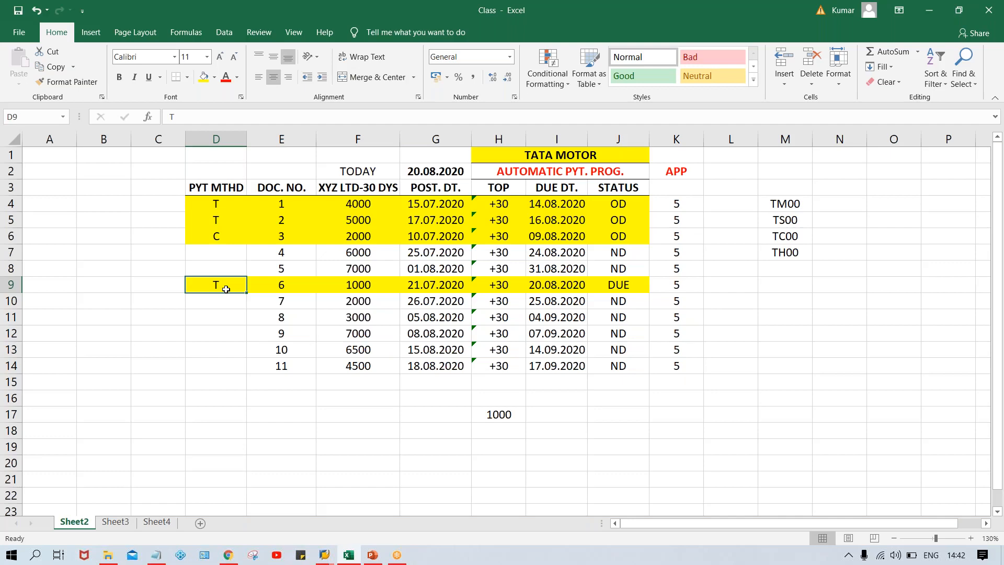
click(217, 236)
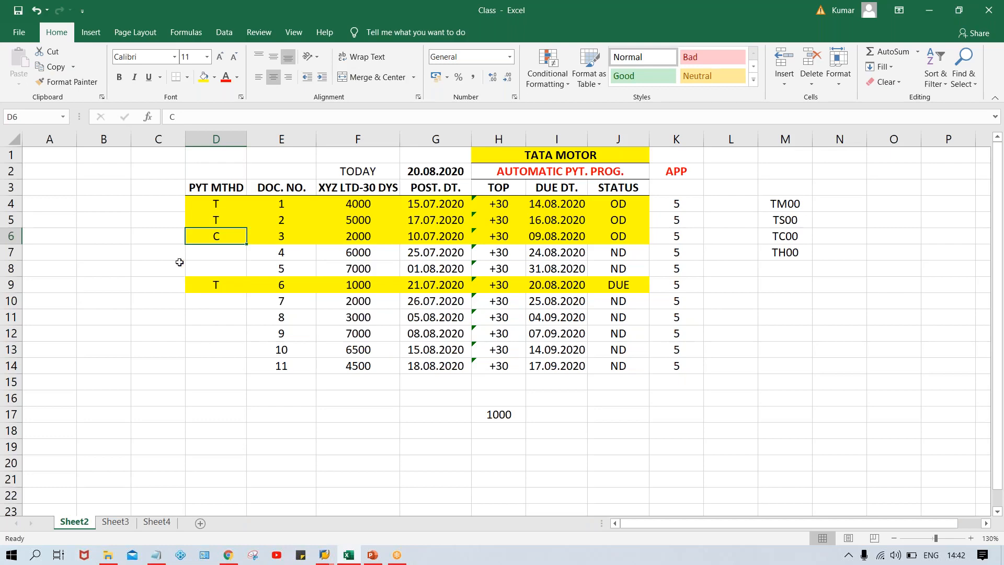
key(Delete)
click(162, 237)
click(216, 236)
drag(364, 207, 361, 236)
click(358, 283)
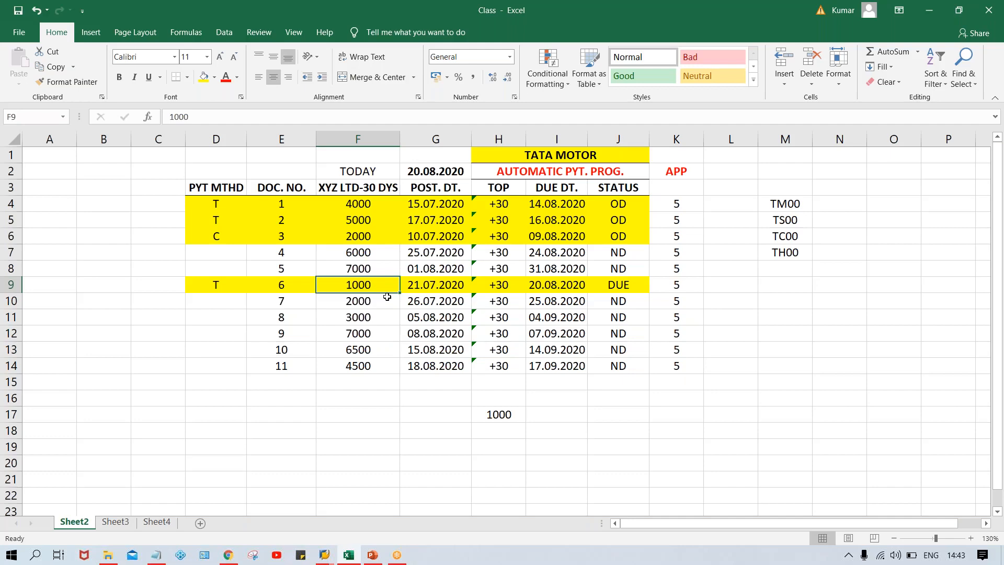
click(348, 204)
click(356, 219)
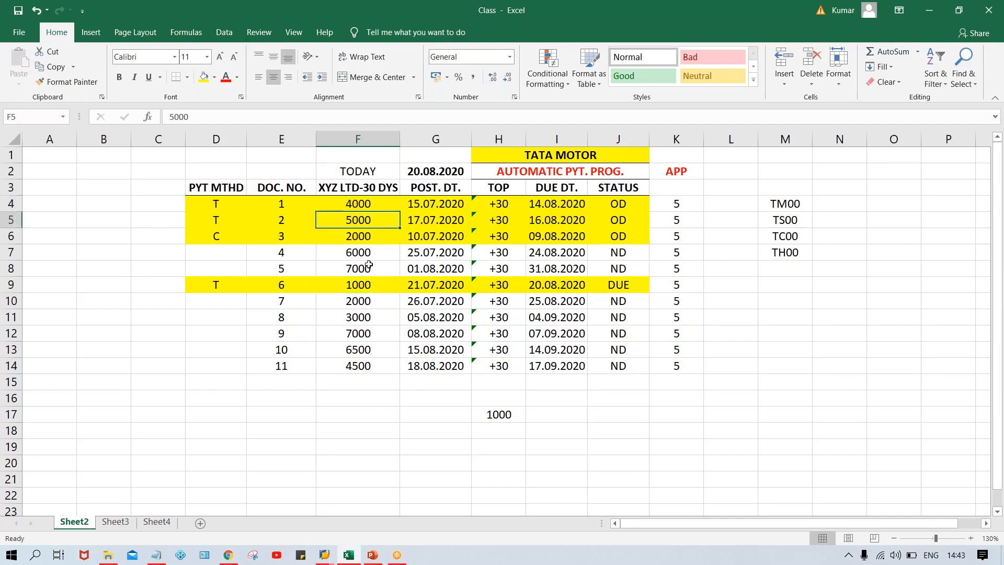
click(363, 287)
click(356, 240)
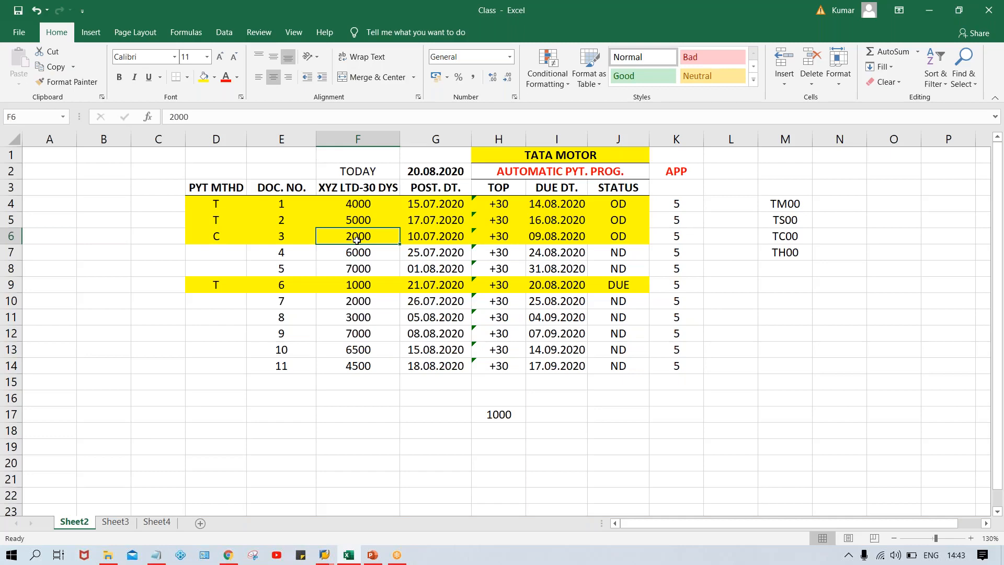
click(215, 204)
click(215, 221)
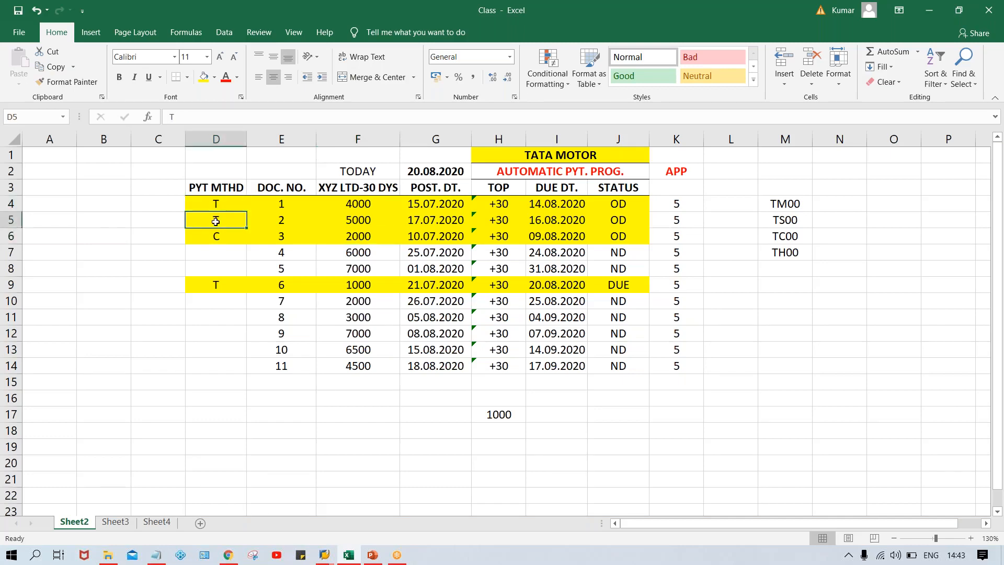
click(208, 289)
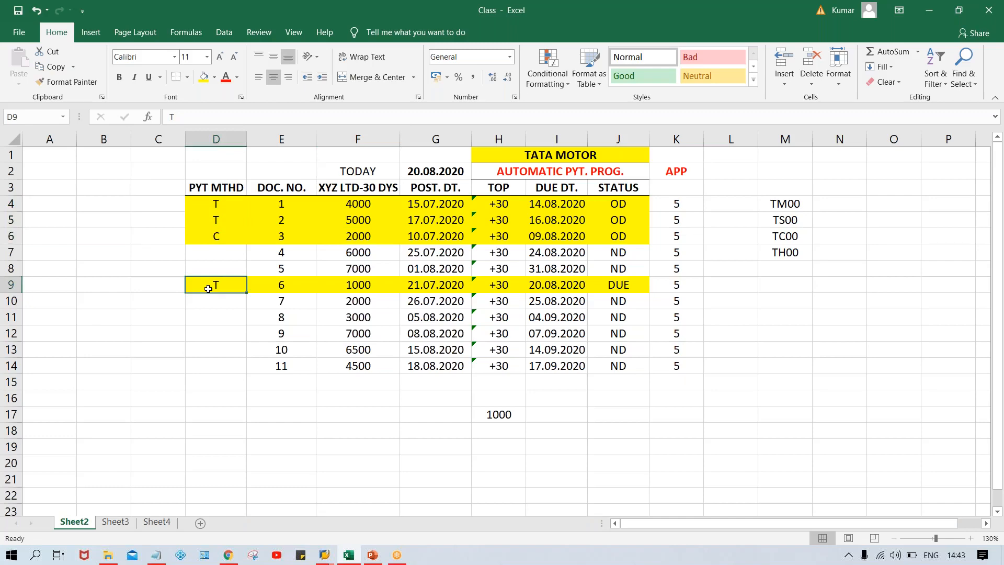
click(282, 234)
click(226, 234)
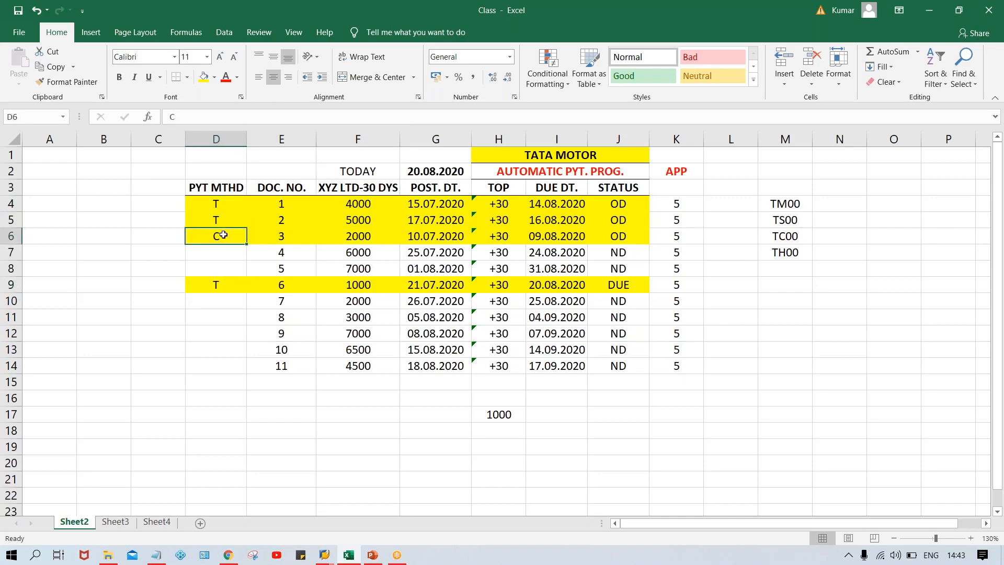
click(288, 234)
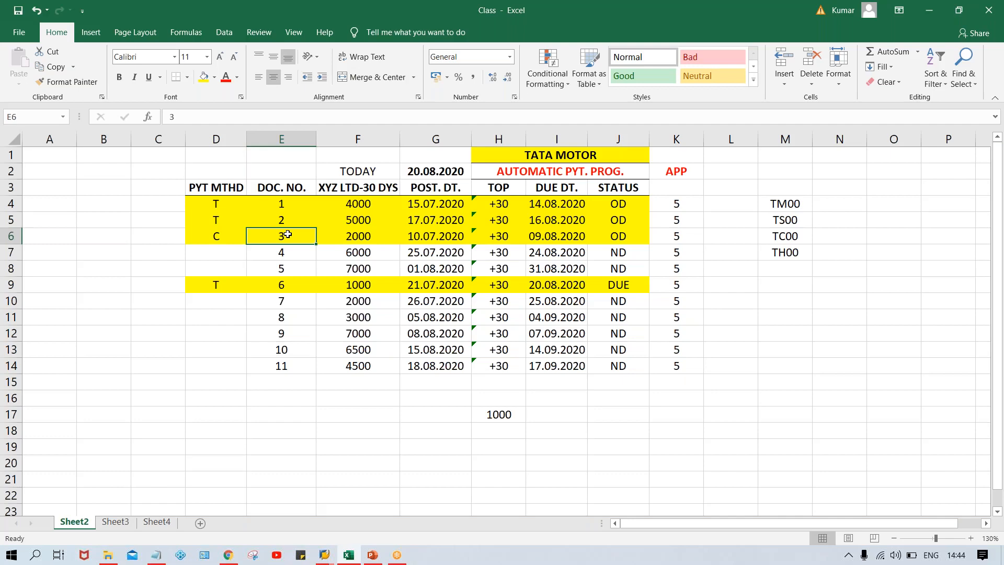
Switch to SAP's payment methods by country overview and try to go back to the previous screen
click(330, 560)
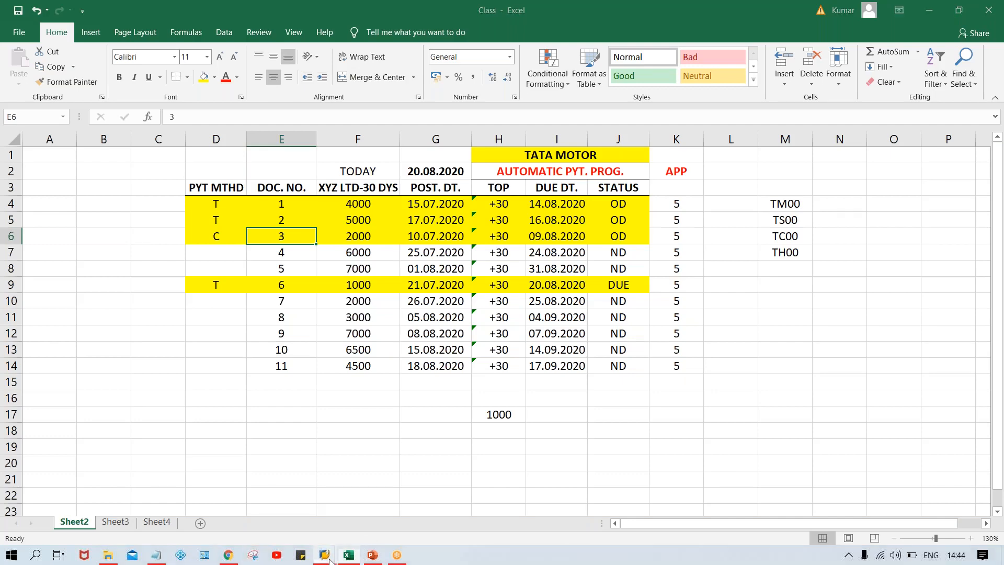
click(395, 497)
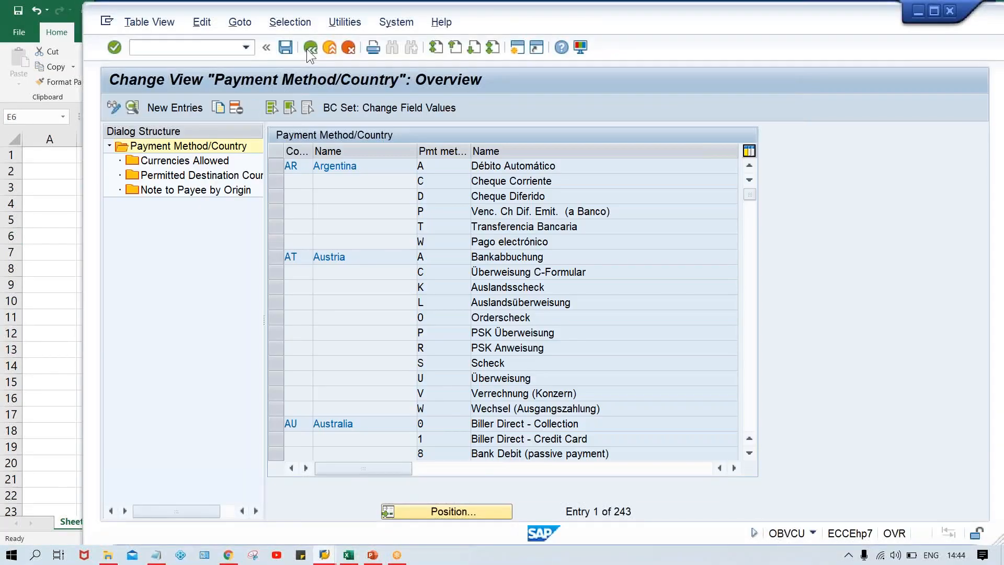
click(310, 49)
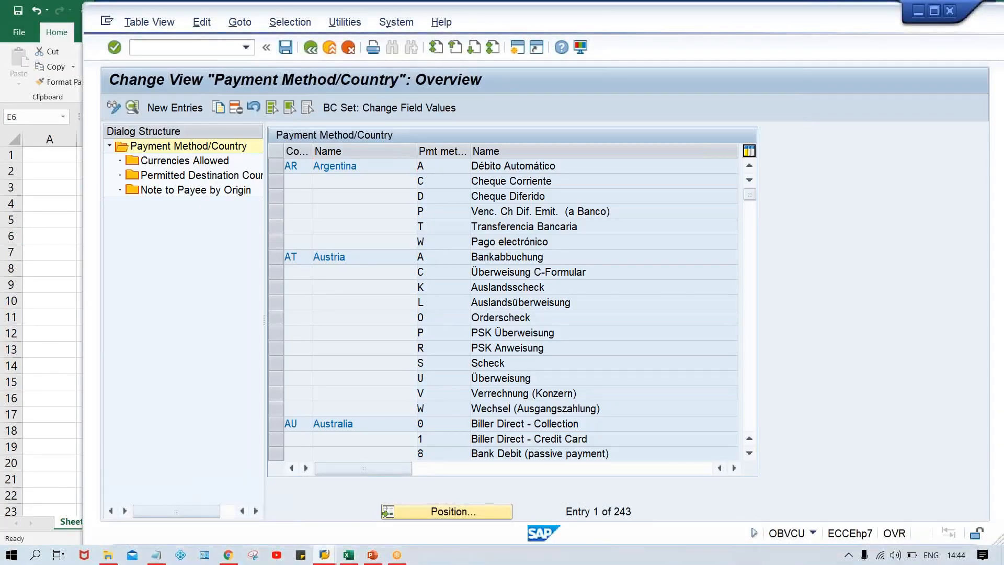
Bring up the SAP Logon window and open a connection to the SAP_2 system
mouse_move(324, 554)
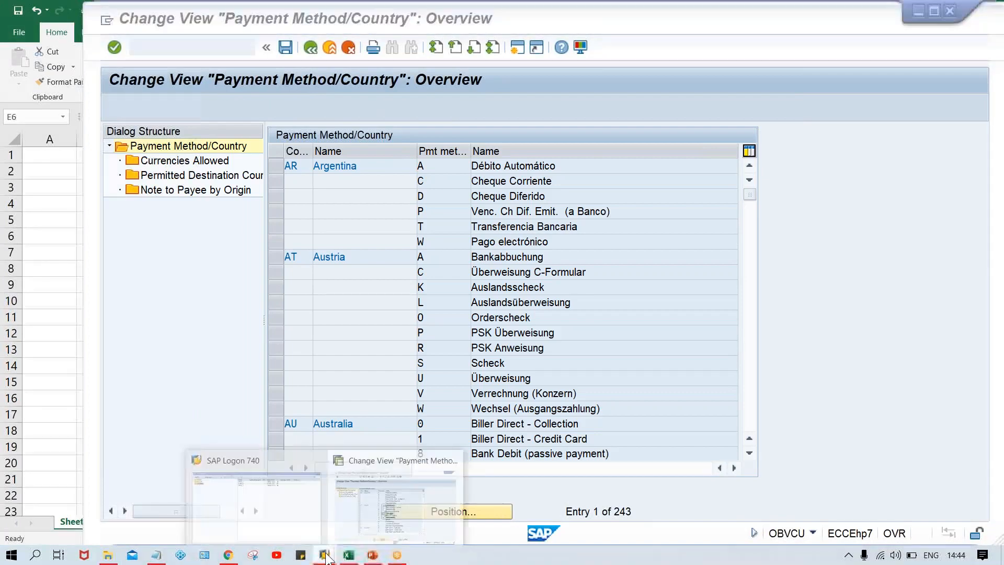
click(275, 499)
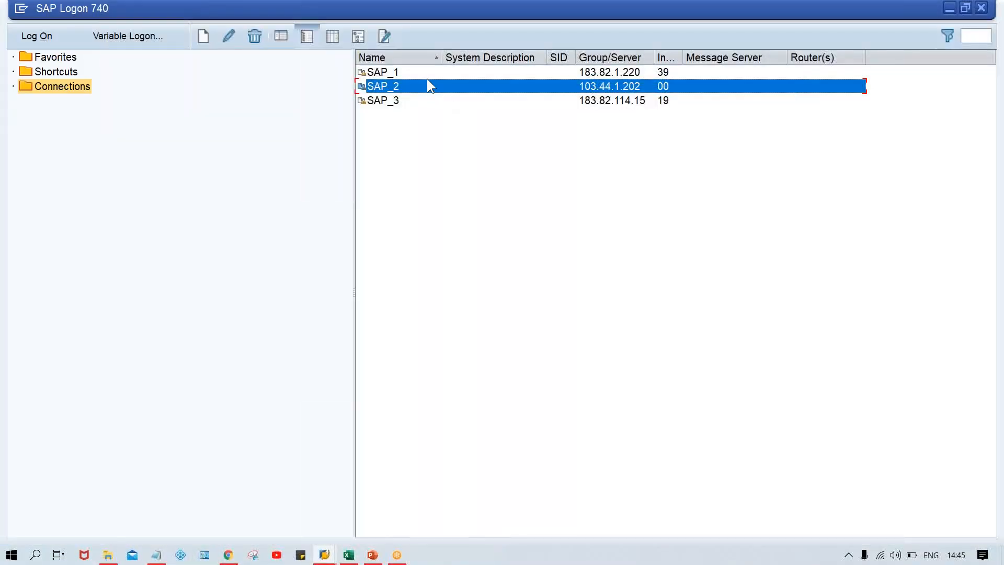
key(Up)
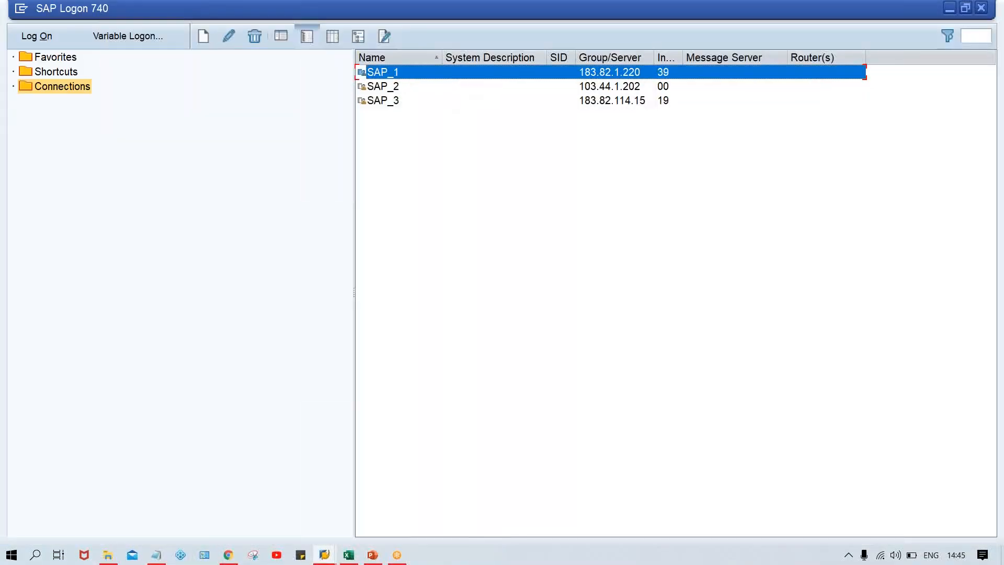
double_click(399, 89)
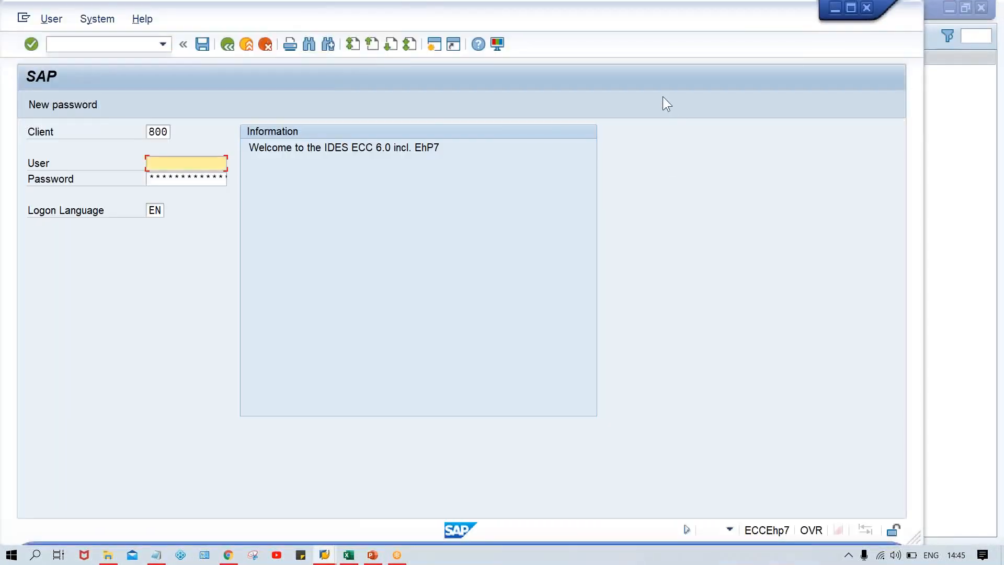
Try to log on to client 800 with the user name and password, decline the detailed error description, and close the logon window
click(226, 156)
key(Down)
key(Tab)
key(Caps_Lock)
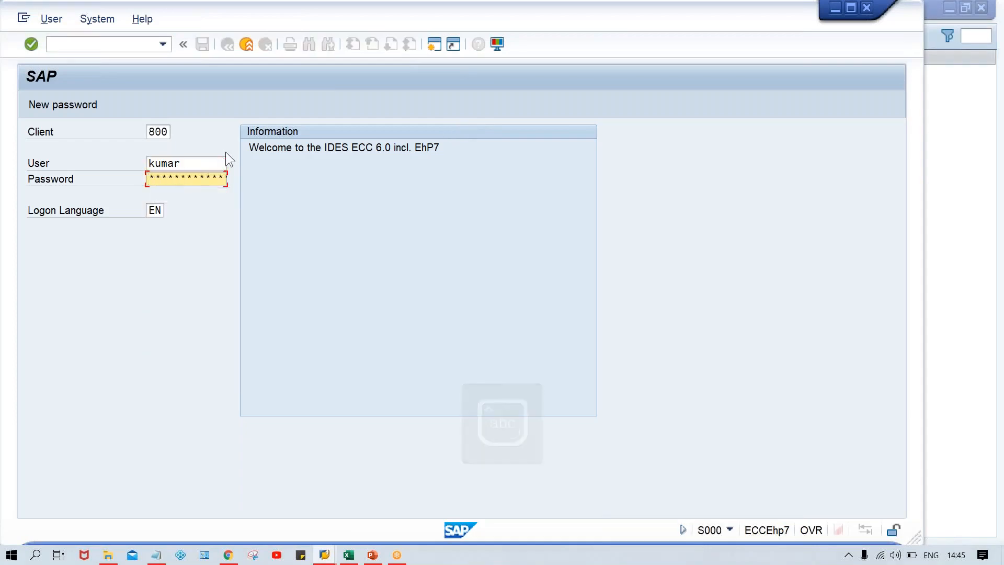
key(Return)
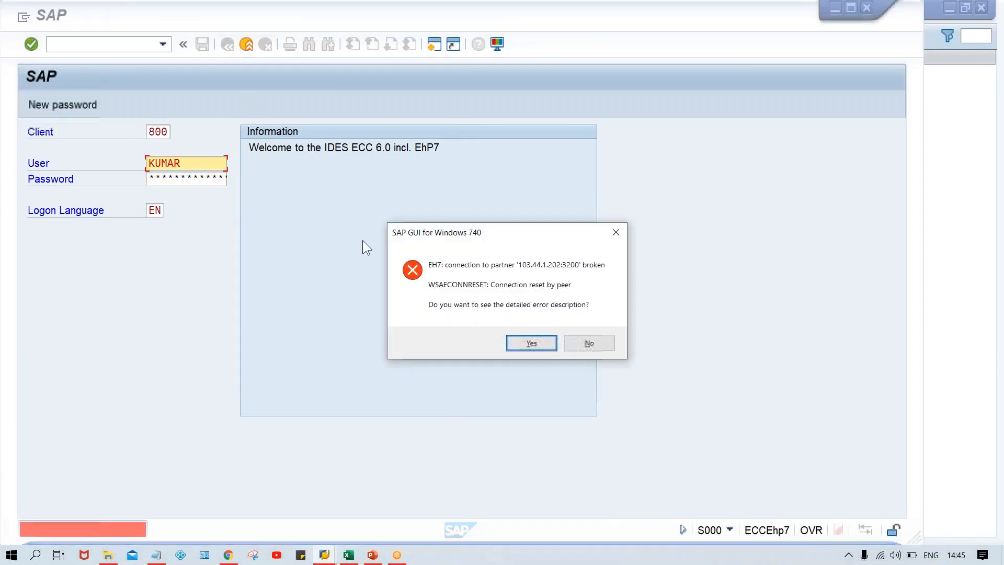
click(602, 343)
drag(243, 11, 390, 131)
drag(869, 137, 761, 124)
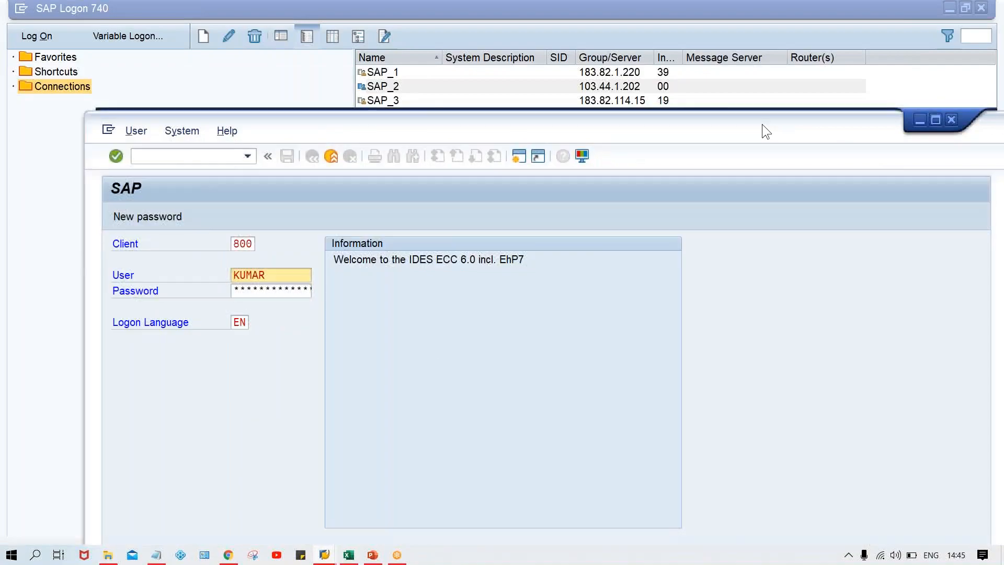
click(907, 116)
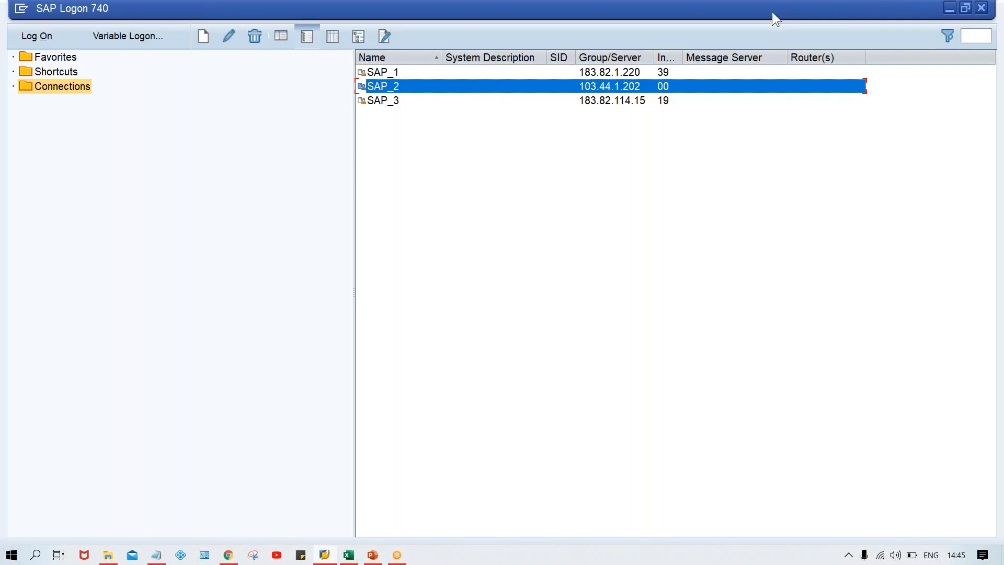
Reconnect to SAP_2 and log on to client 800 with the user name and account password
key(Return)
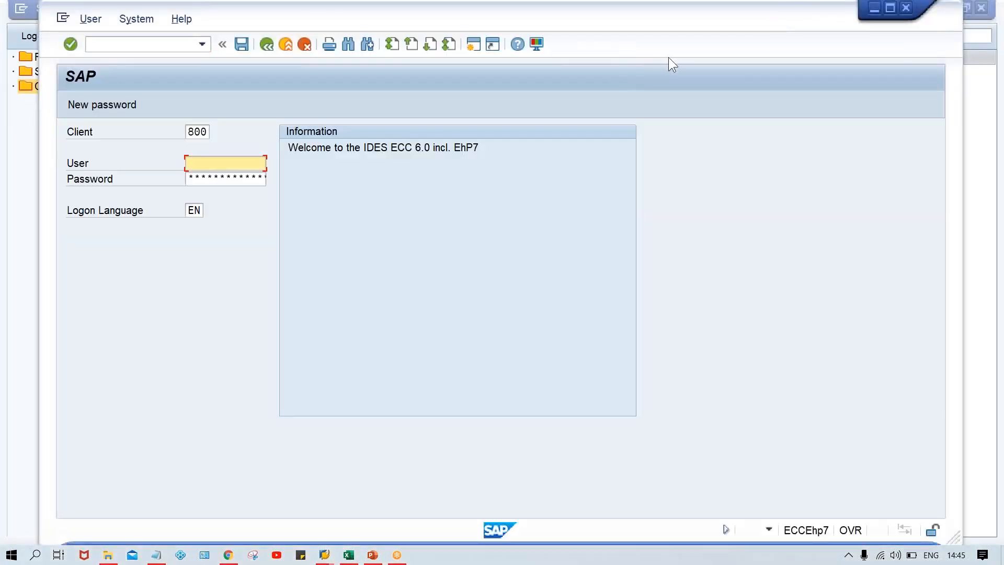
drag(564, 22, 599, 18)
key(space)
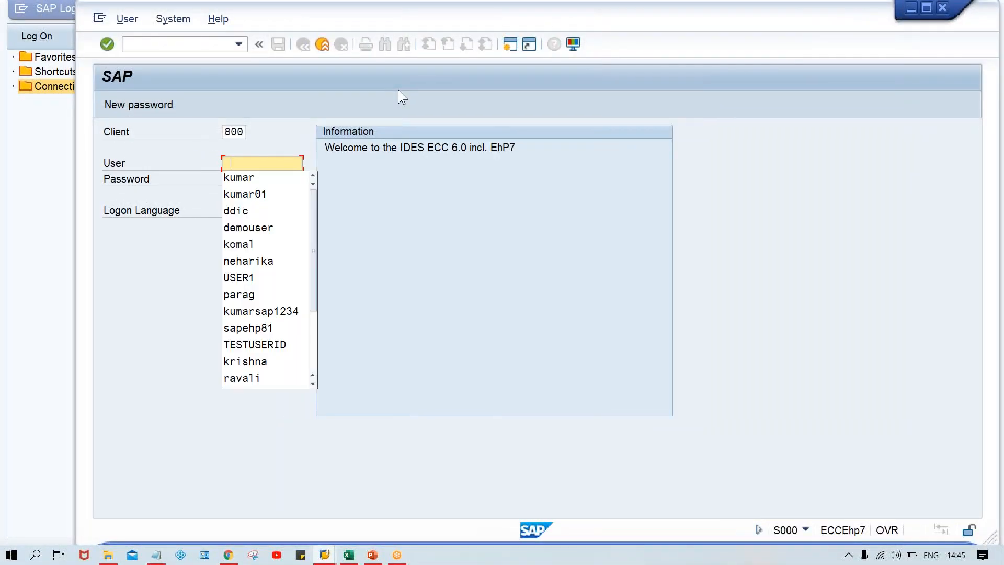
key(Down)
key(Return)
key(Tab)
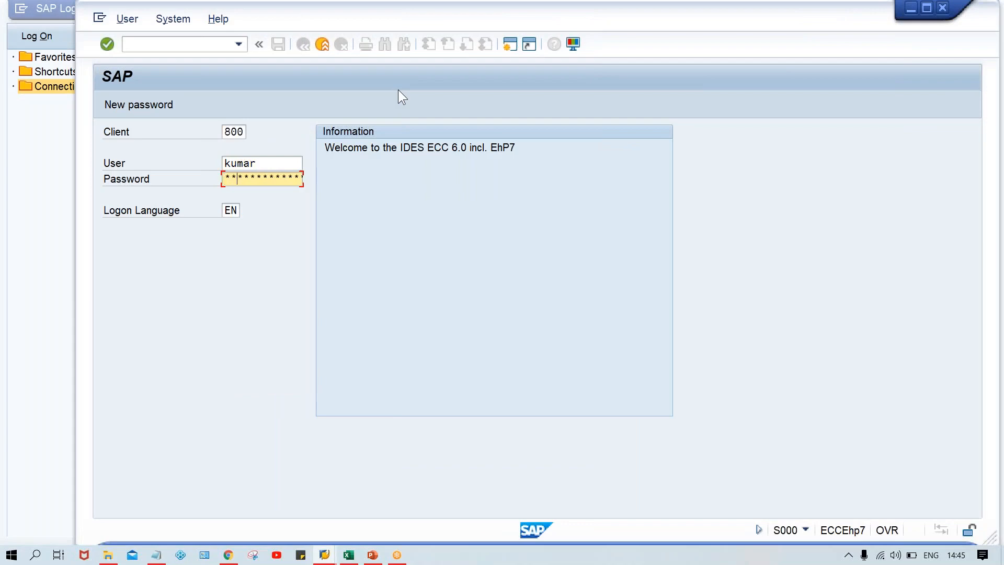
key(Return)
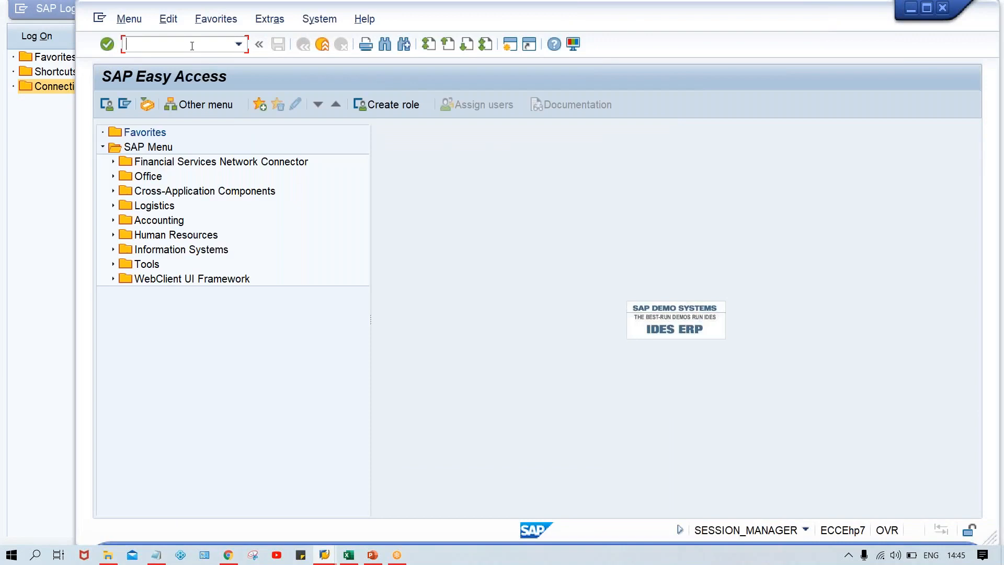
Start transaction FBZP and try to open the payment methods in country settings
key(Caps_Lock)
text(FBZP)
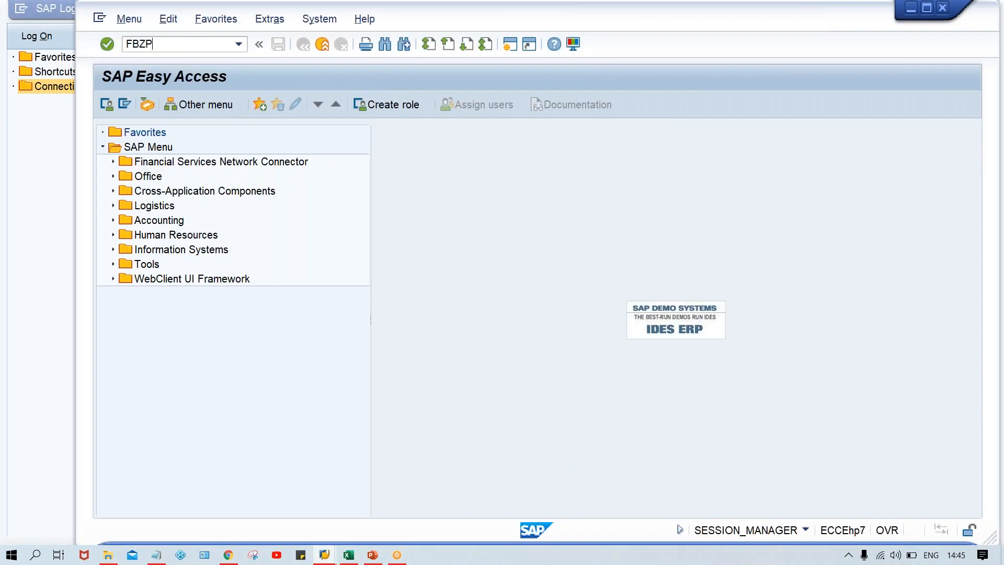
key(Return)
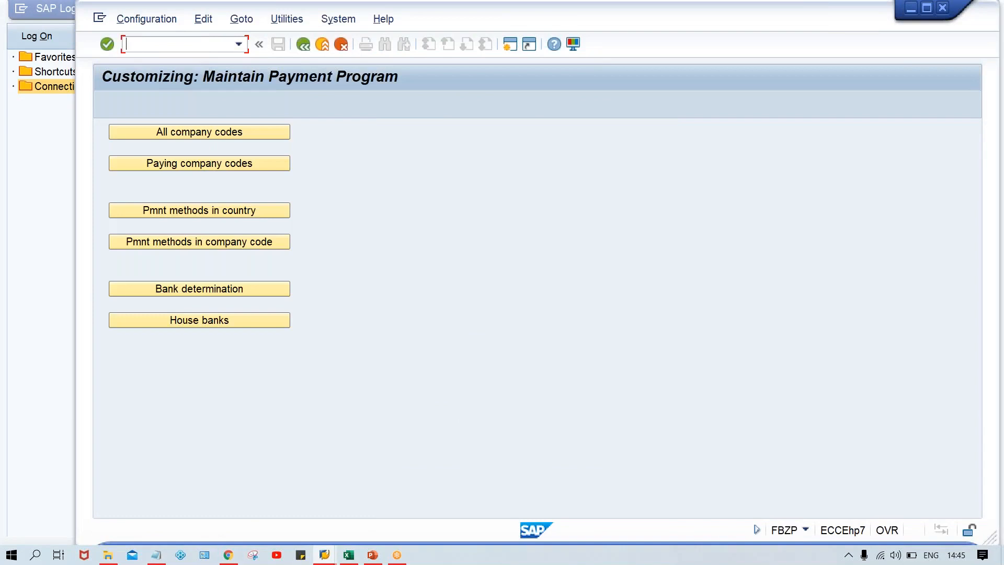
click(233, 210)
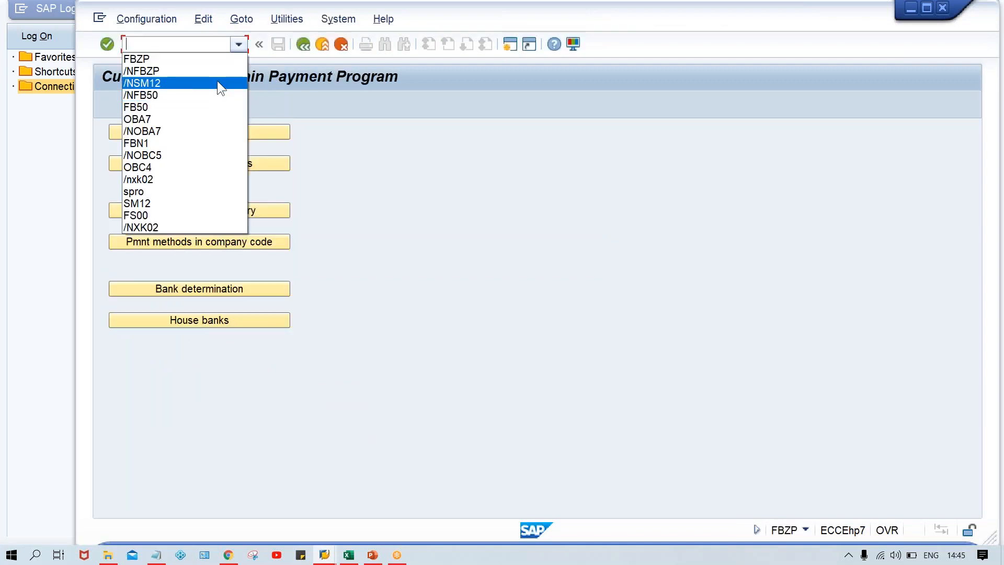
Start transaction SM12, clear the user name filter and list the lock entries of client 800
click(217, 80)
key(Return)
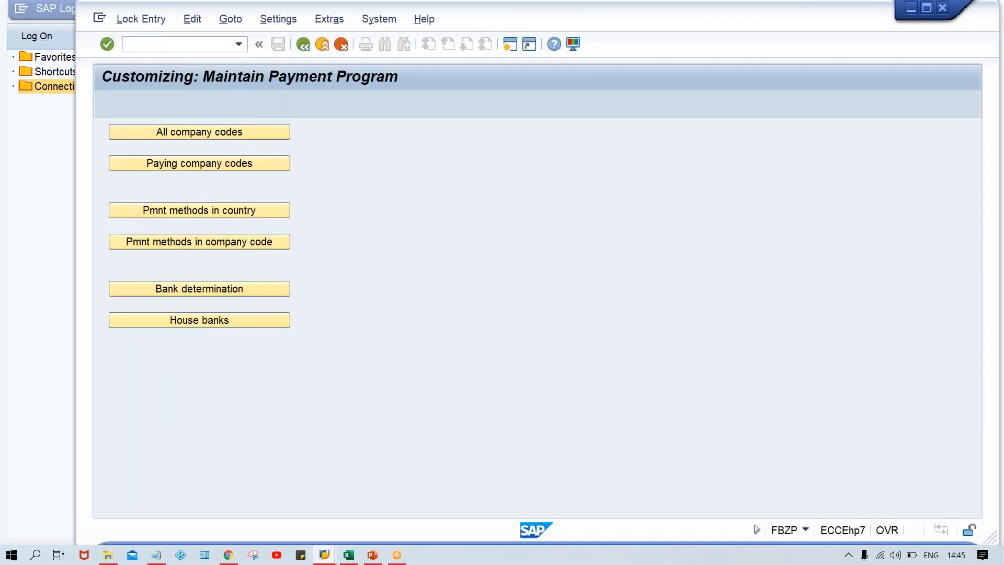
double_click(276, 209)
key(Delete)
key(Return)
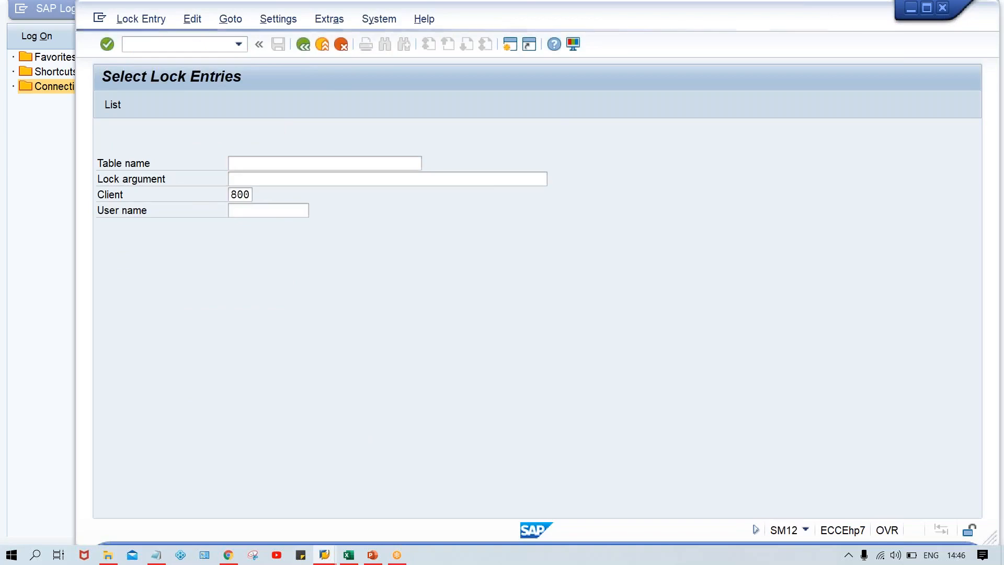
Delete all entries in the lock entry list and confirm the deletion
click(142, 18)
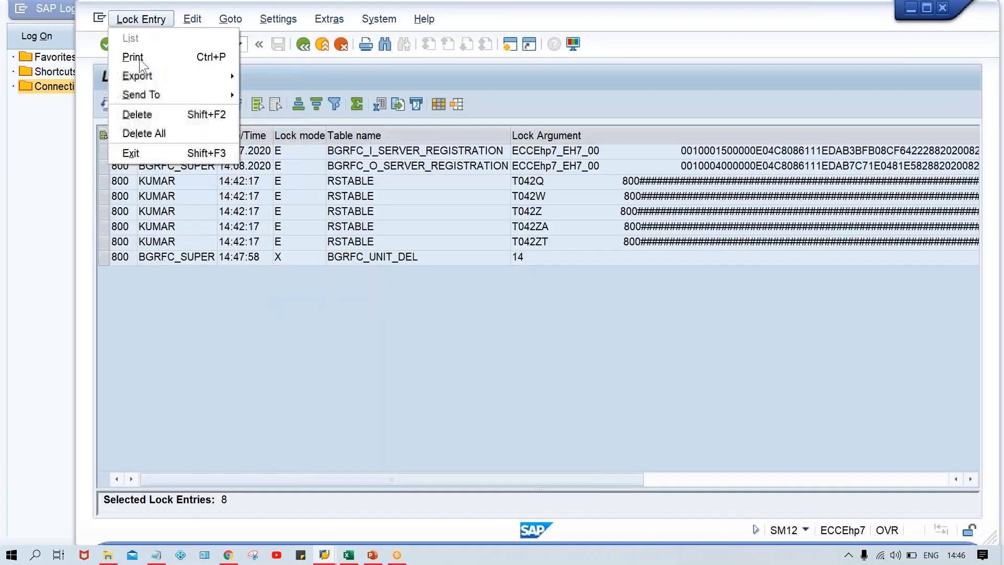
click(160, 134)
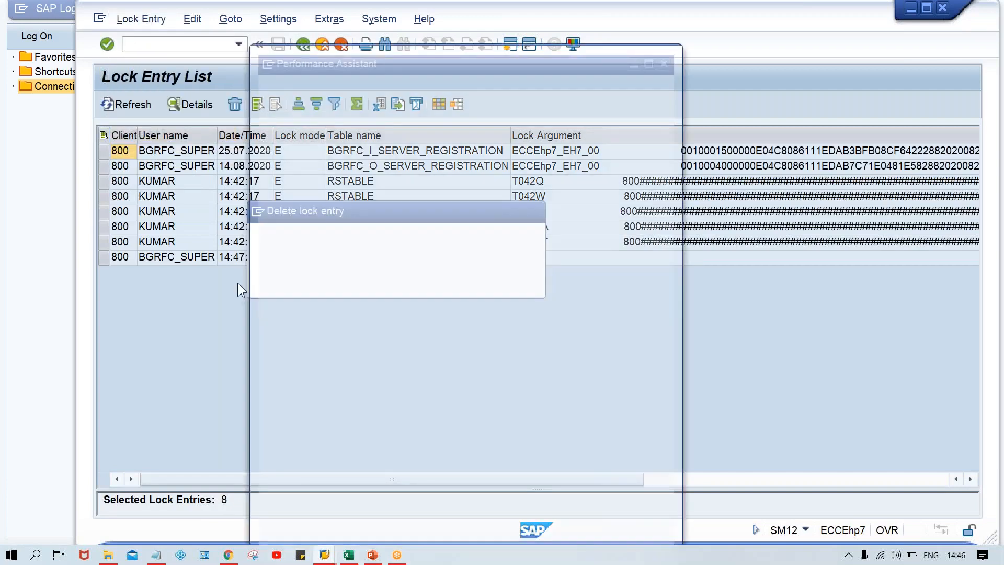
click(298, 283)
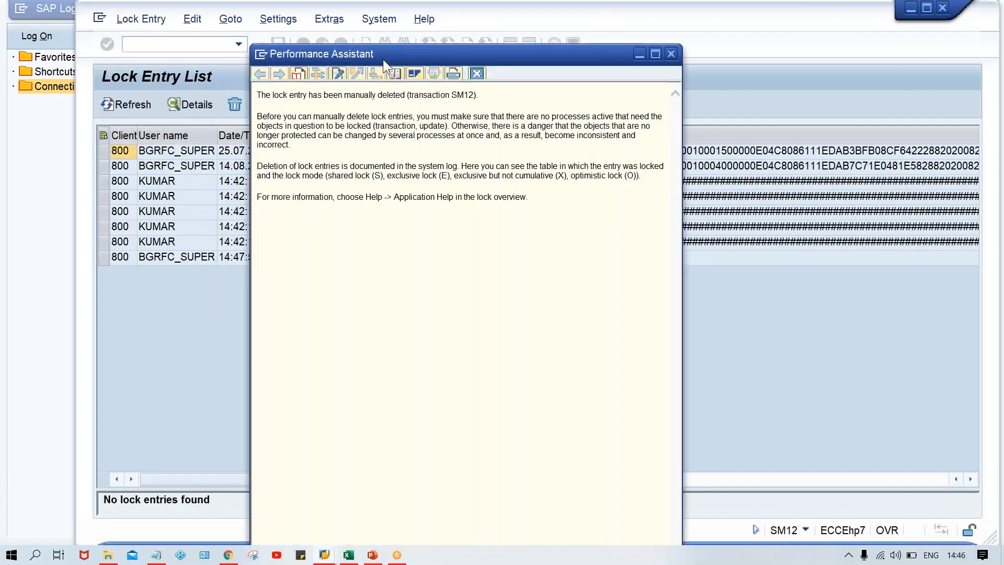
Switch to transaction FBZP with /n and open the payment methods in country settings
click(200, 44)
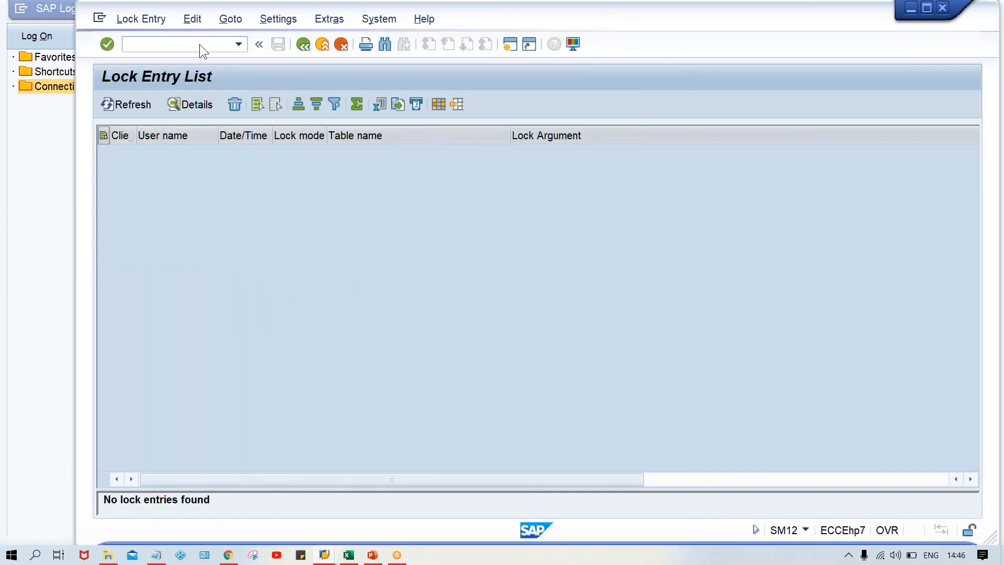
key(Down)
key(Down)
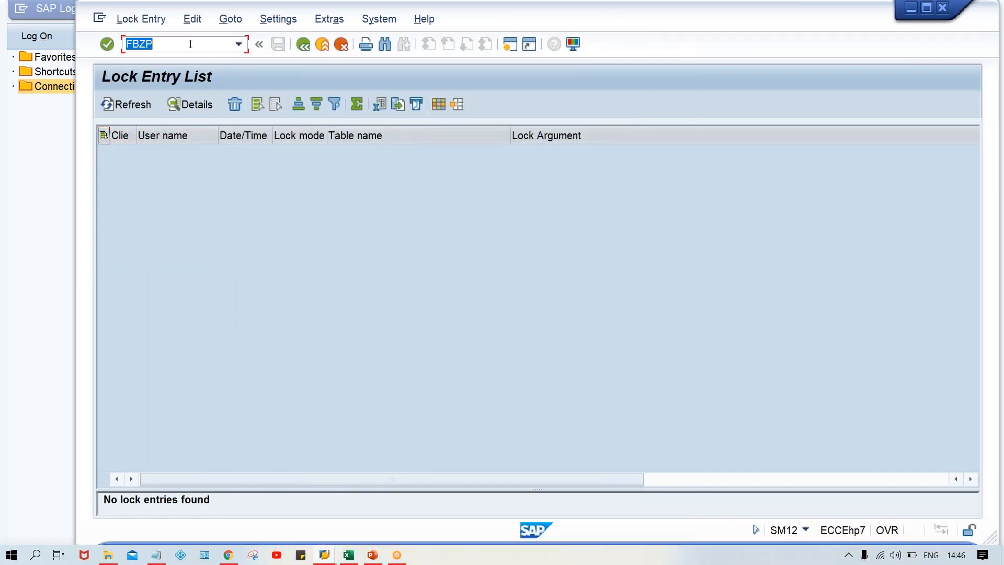
key(Left)
text(/n)
key(Return)
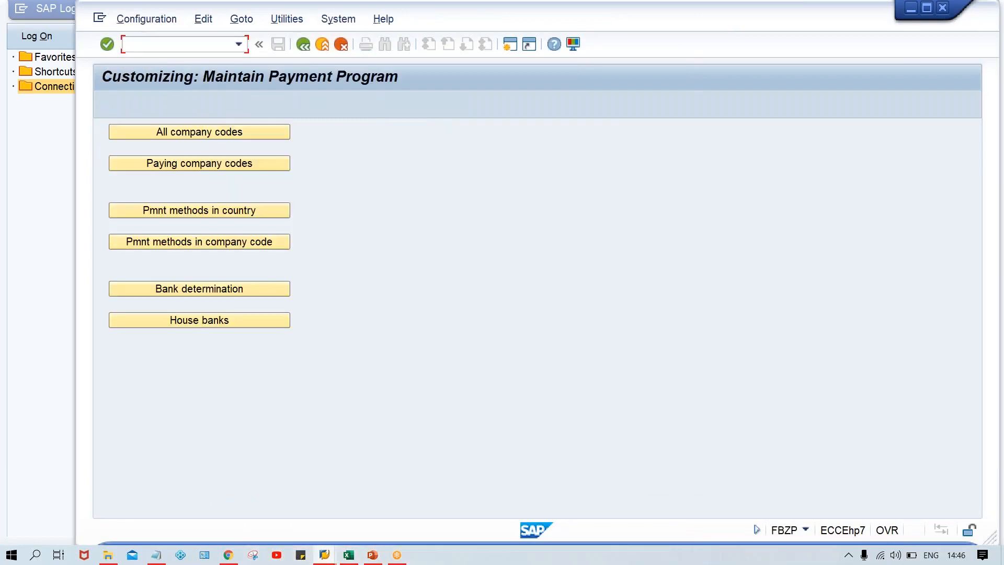
click(200, 211)
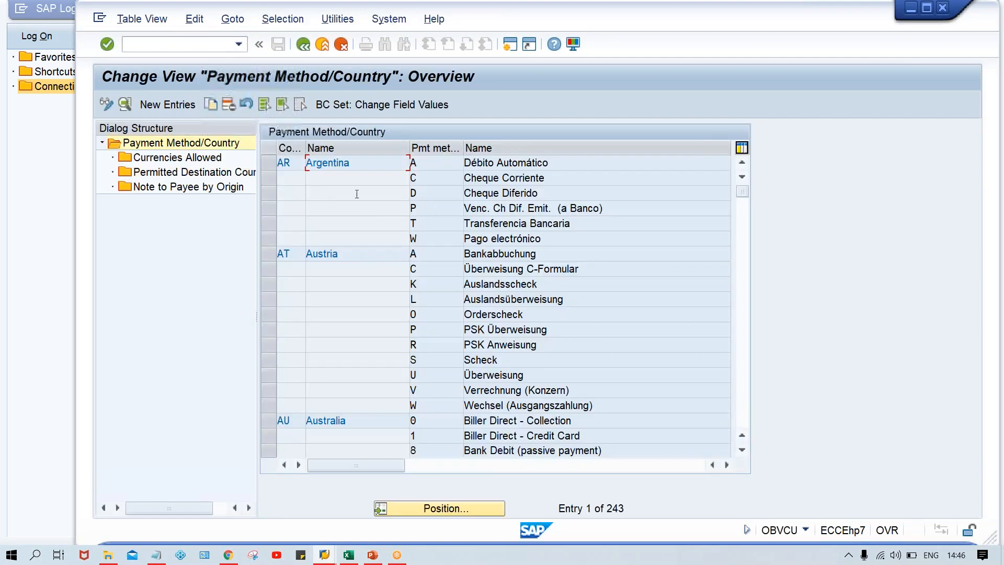
Position the country payment method list at country IN and open the details of method T, Bank Transfer
click(447, 506)
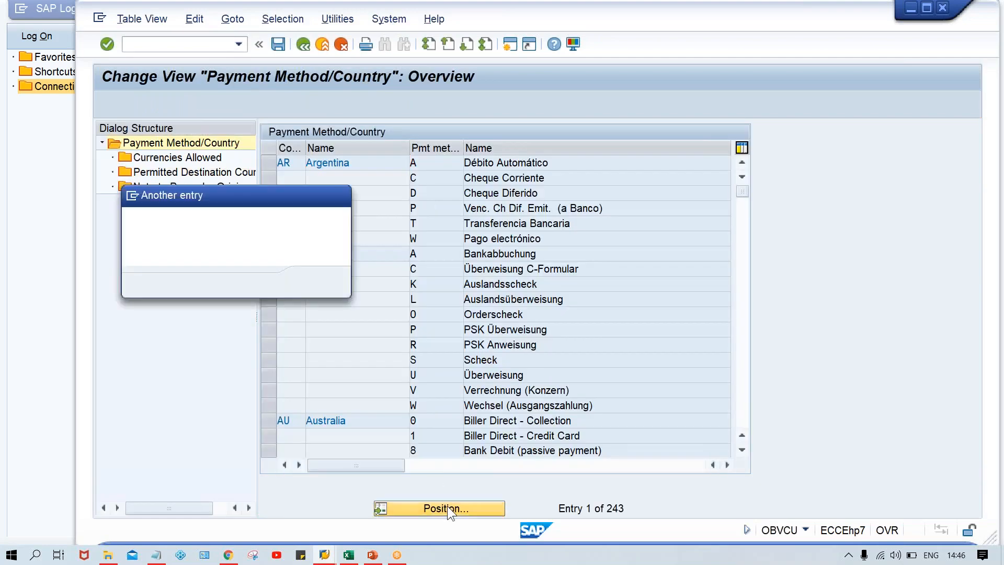
text(IN)
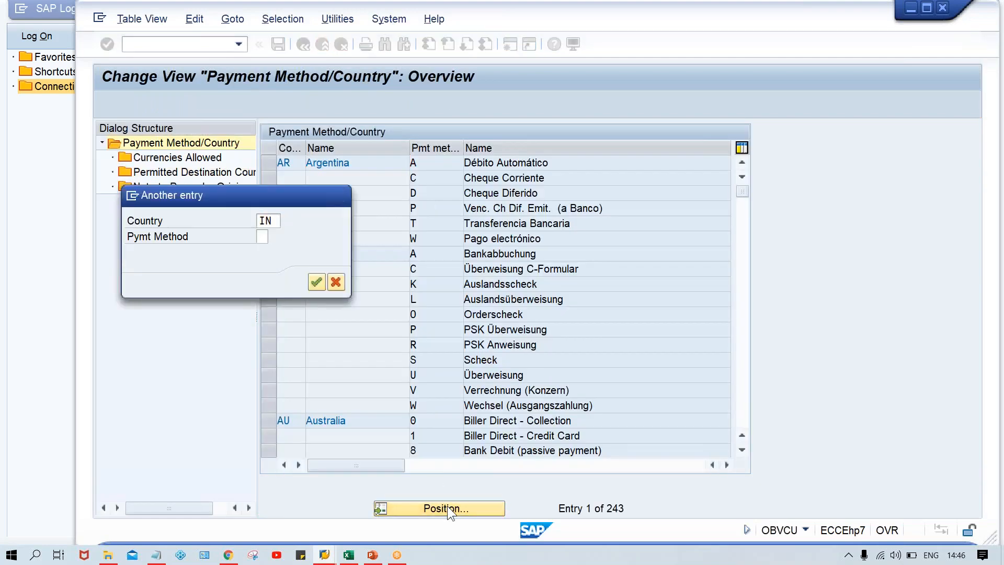
key(Return)
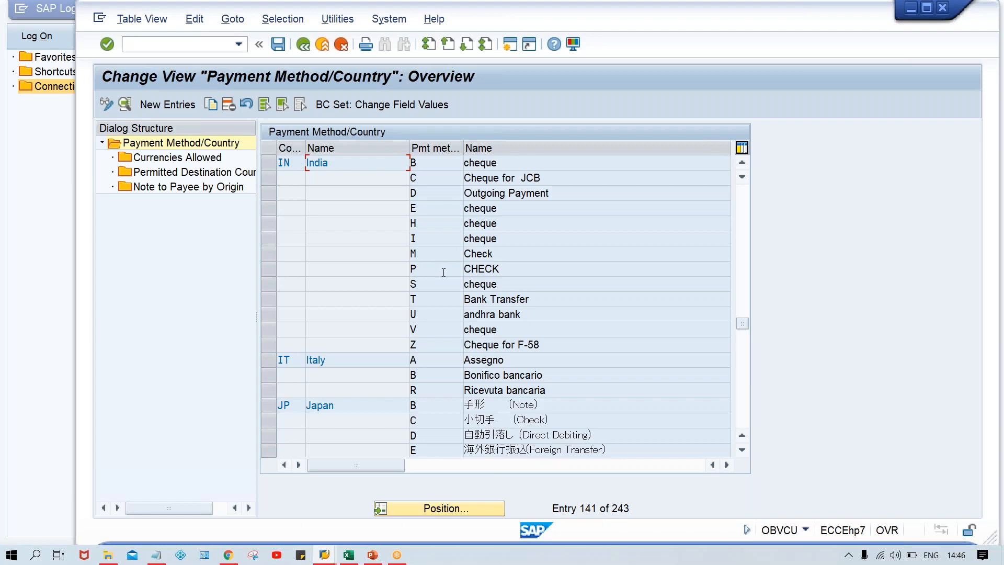
click(265, 298)
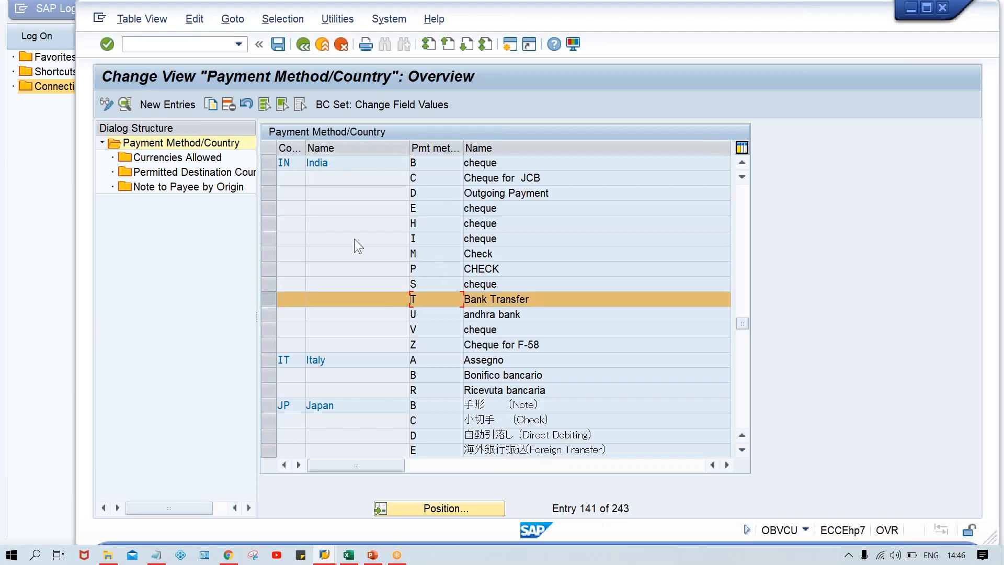
click(268, 177)
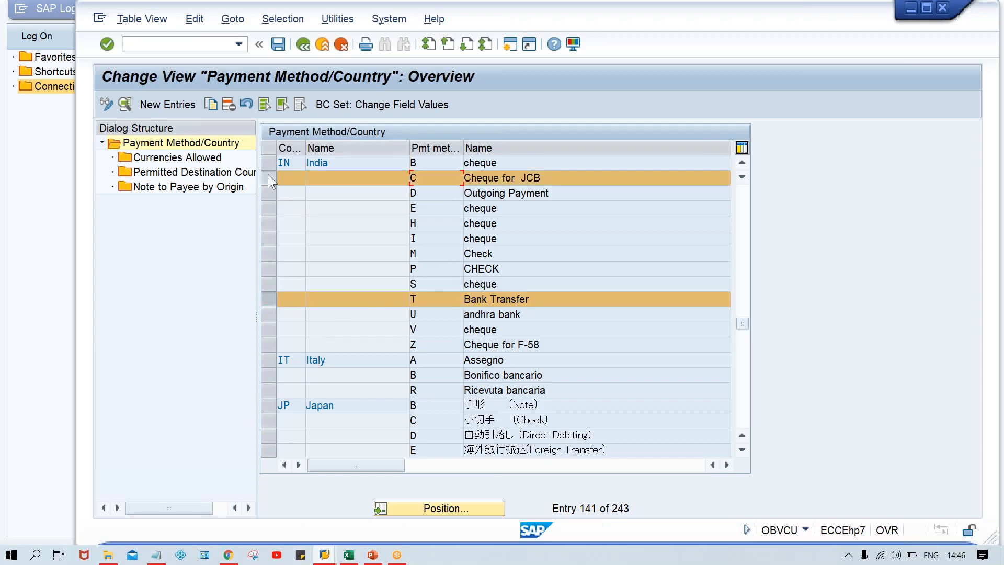
click(267, 176)
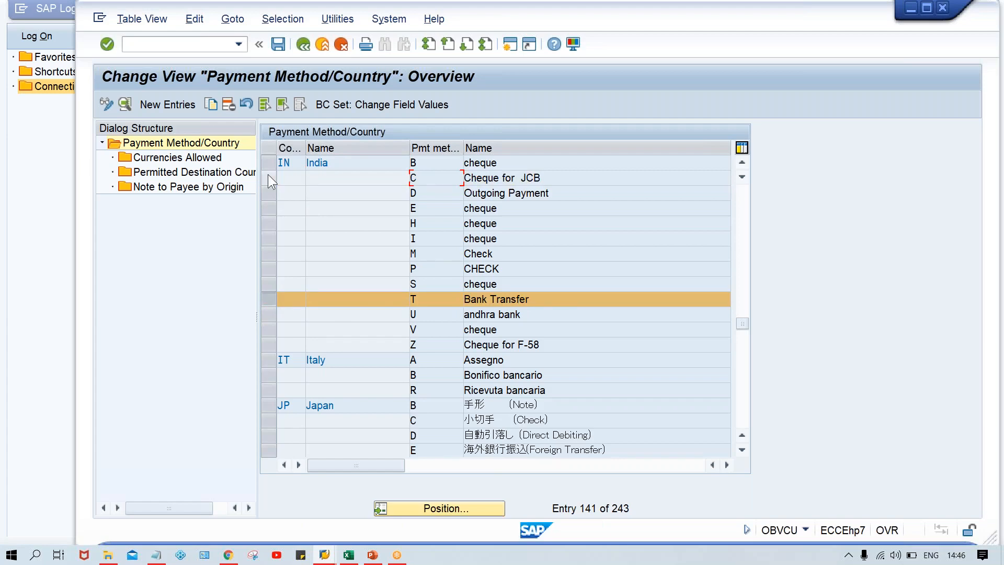
double_click(442, 298)
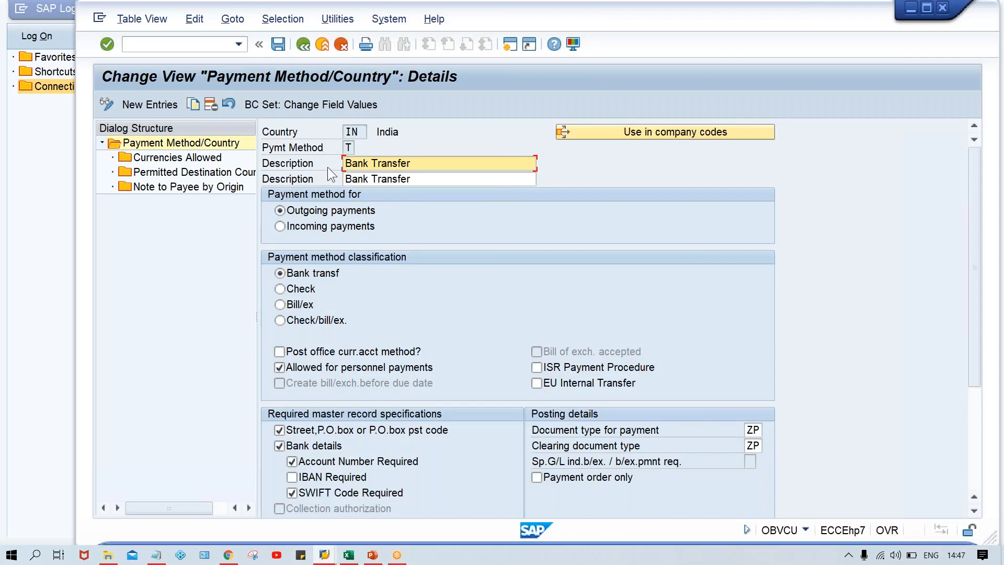
Require only bank details, account number and SWIFT code in the Bank Transfer master record specifications, and save to customizing request EH7K900724
click(749, 430)
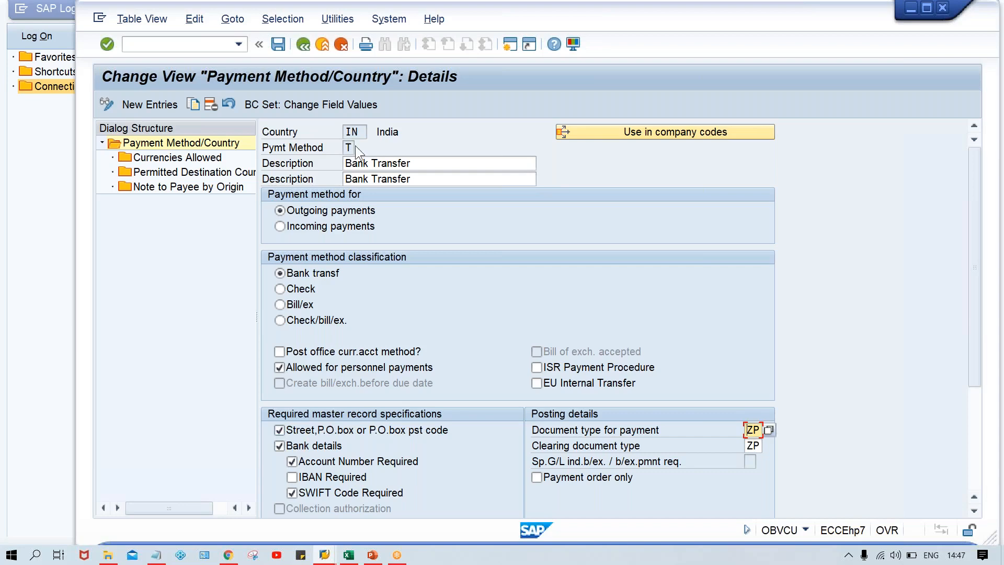
click(277, 444)
click(279, 430)
click(280, 445)
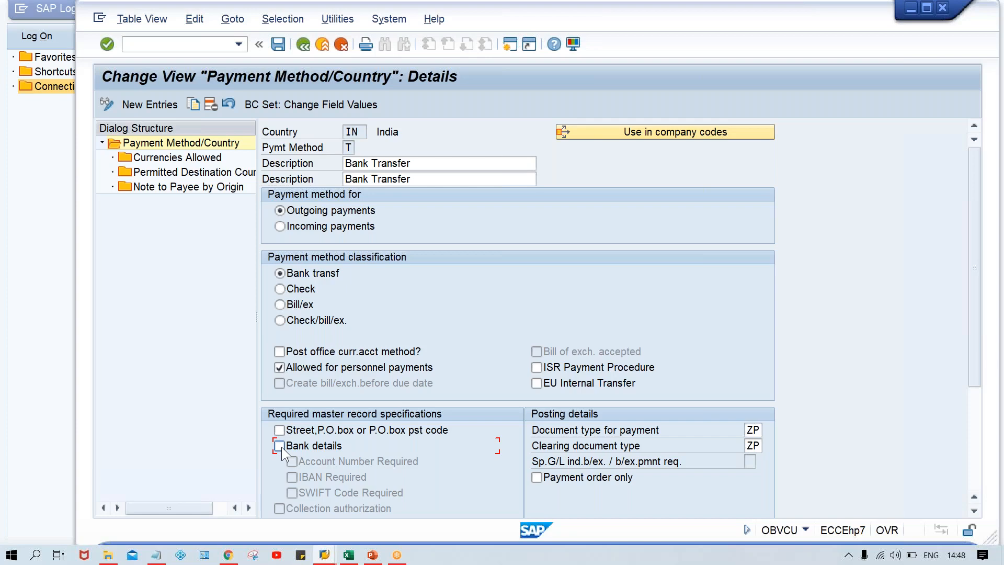
click(279, 446)
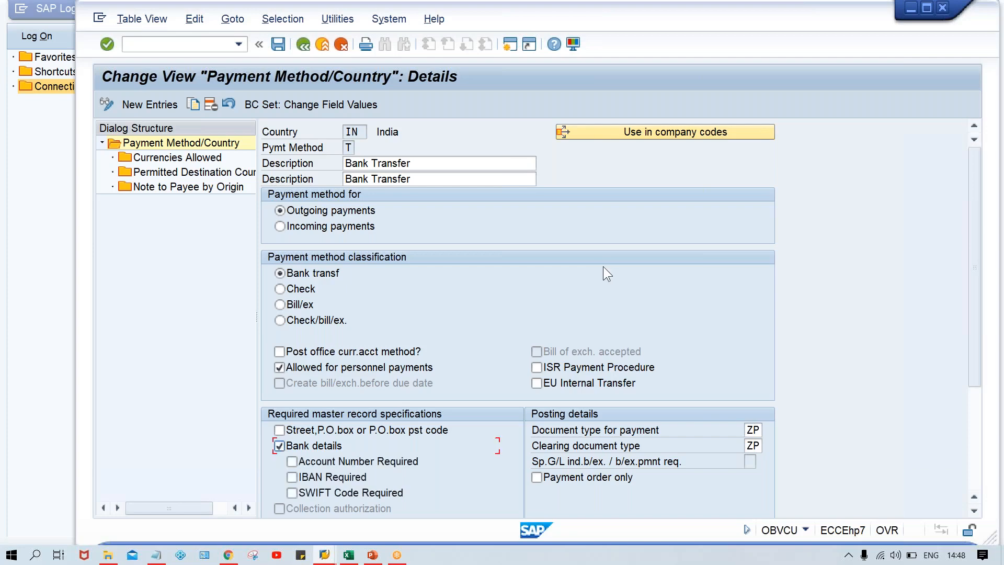
click(292, 461)
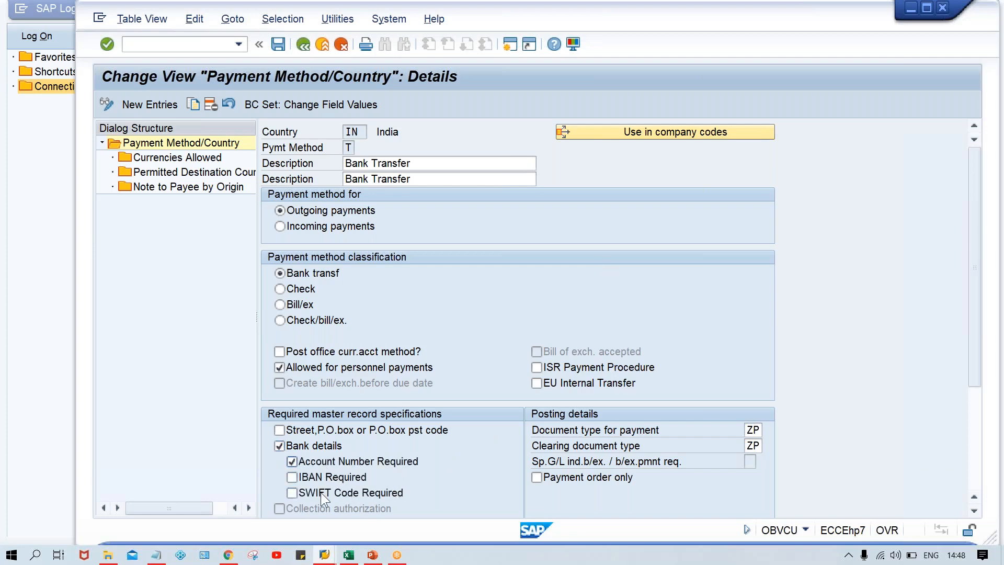
click(320, 494)
key(ctrl+s)
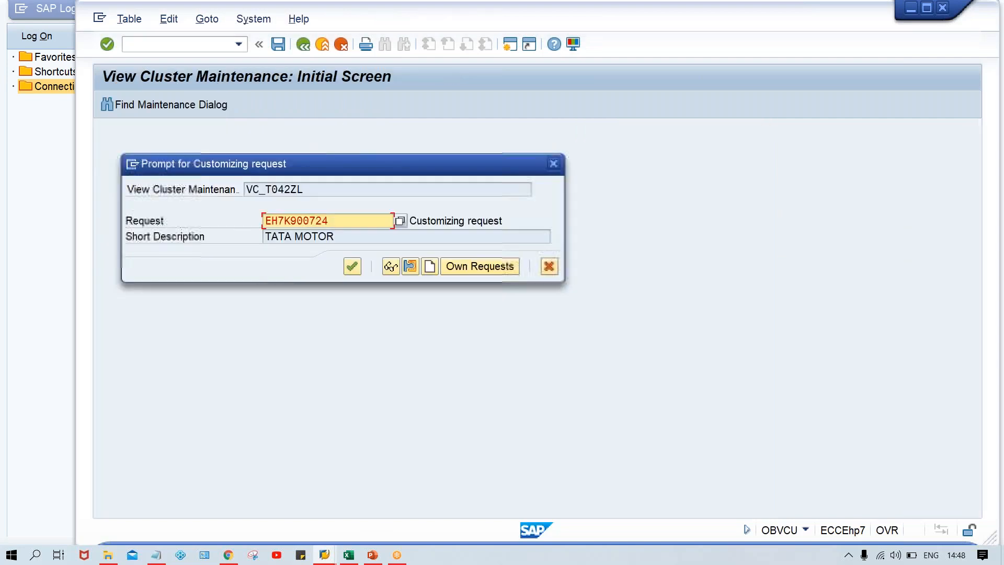
key(Return)
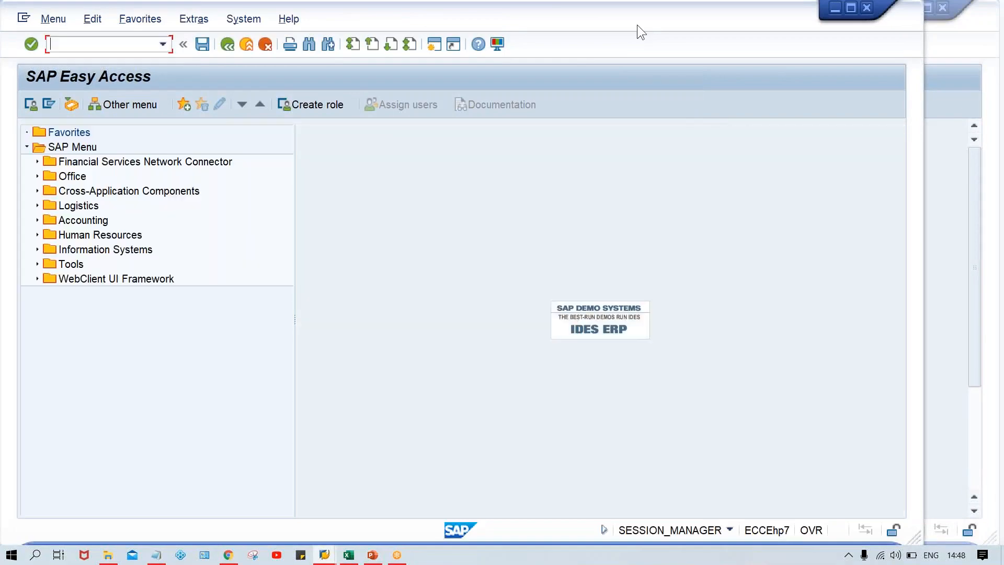
Arrange the new SAP Easy Access session window and start transaction XK02 in it
drag(637, 24, 725, 26)
click(157, 46)
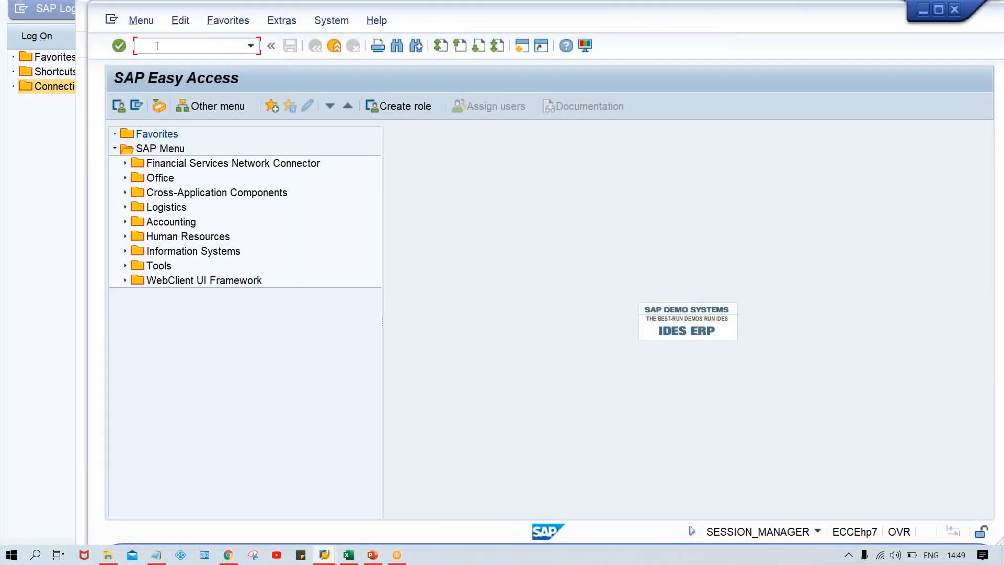
text(XK02)
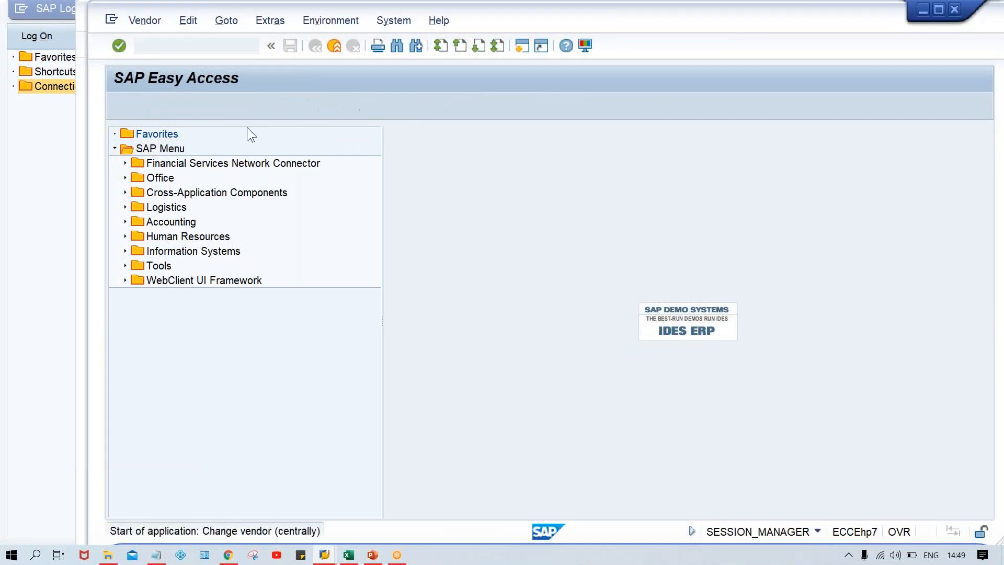
key(Return)
Open the general payment transactions data of the test vendor TEST VENDOR_TM00 in company code TM00
click(252, 134)
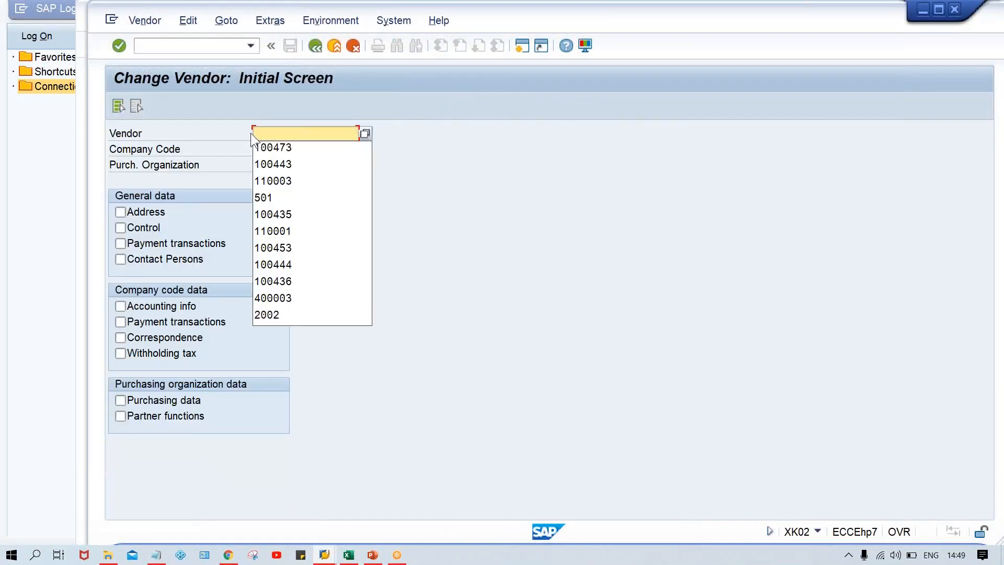
key(Down)
key(Down)
key(Down)
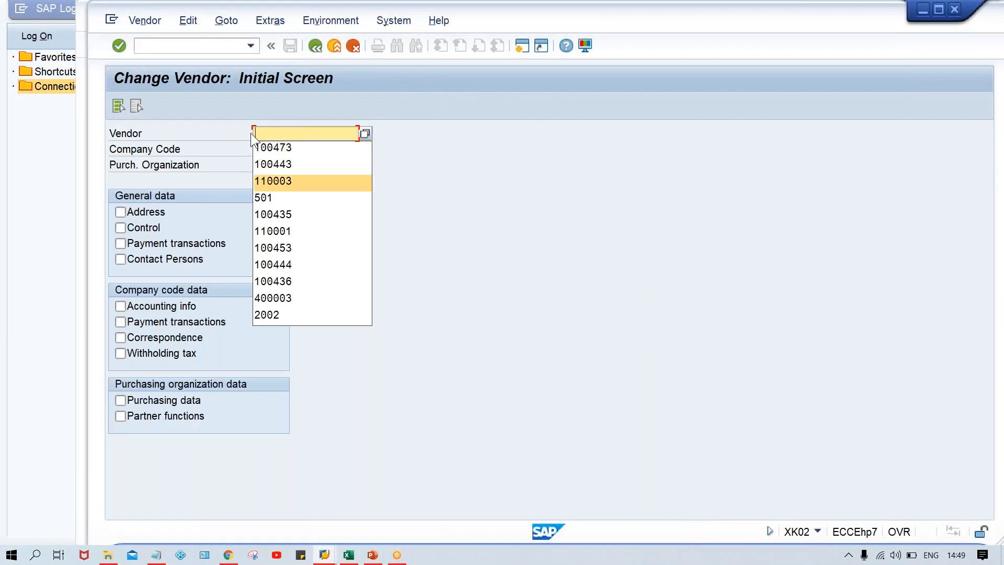
key(Return)
key(Tab)
key(Down)
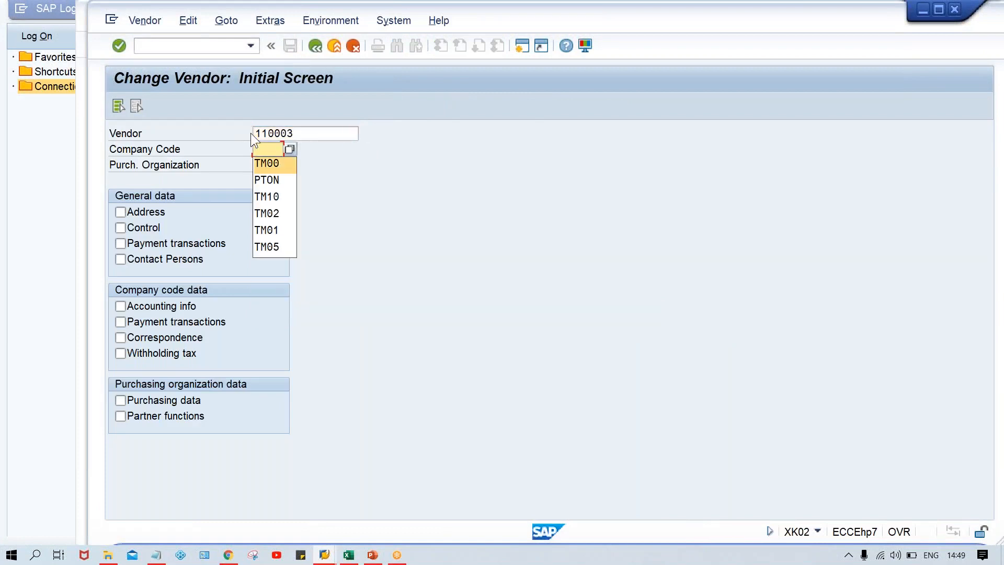
key(Return)
click(159, 243)
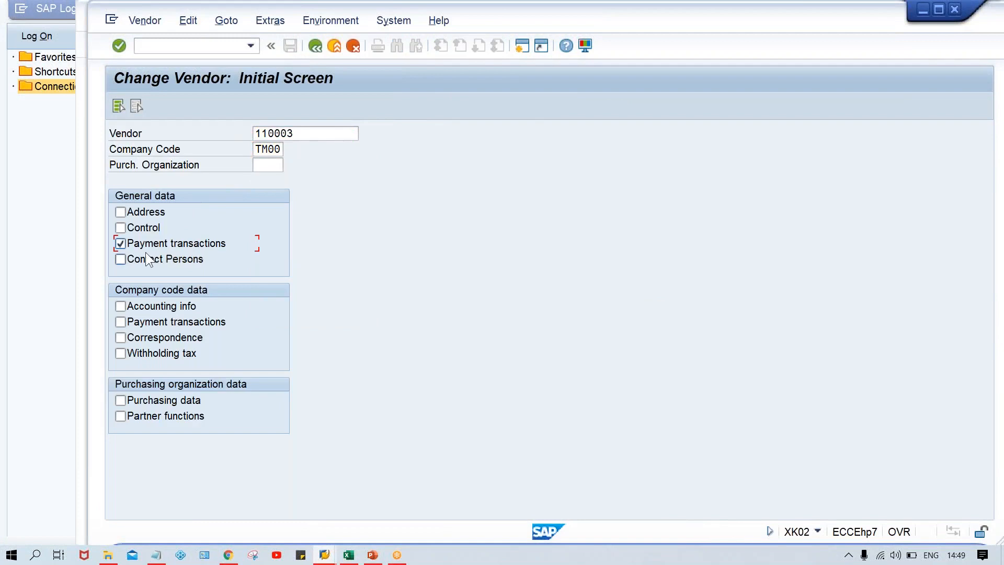
key(Return)
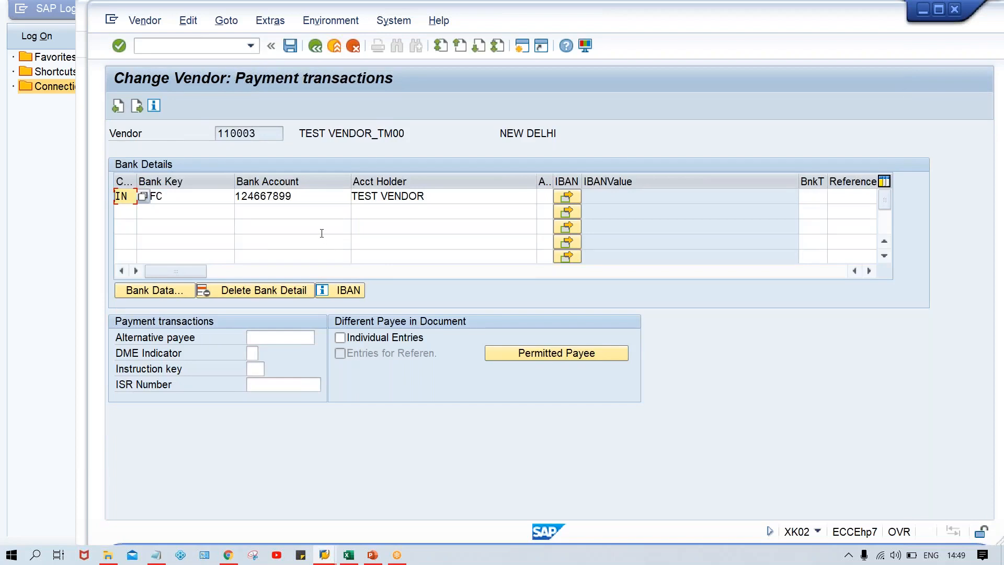
Review the vendor's bank account row, inspect the HDFC bank data with its address and SWIFT code, and close it
click(365, 197)
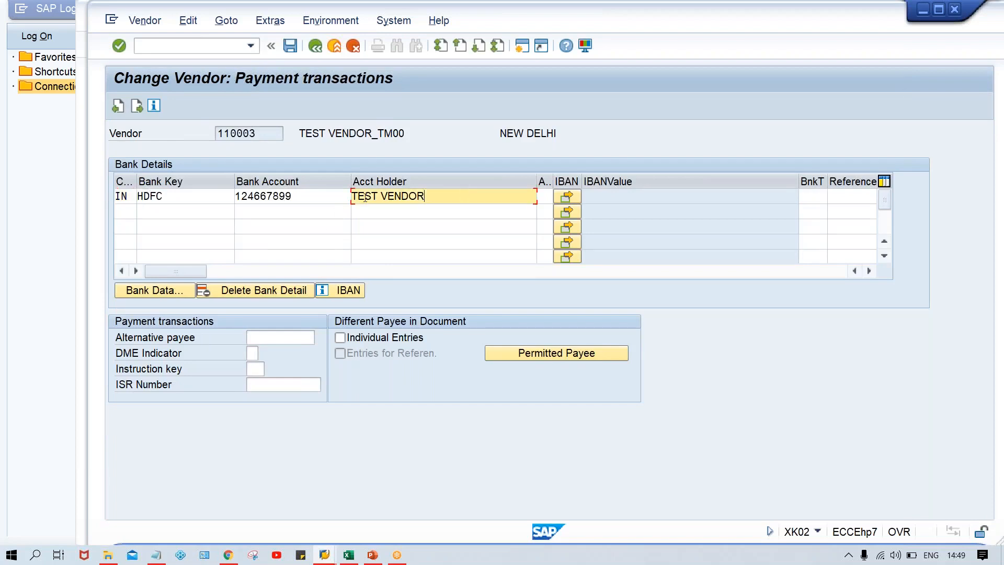
click(322, 193)
click(181, 195)
click(483, 198)
click(168, 291)
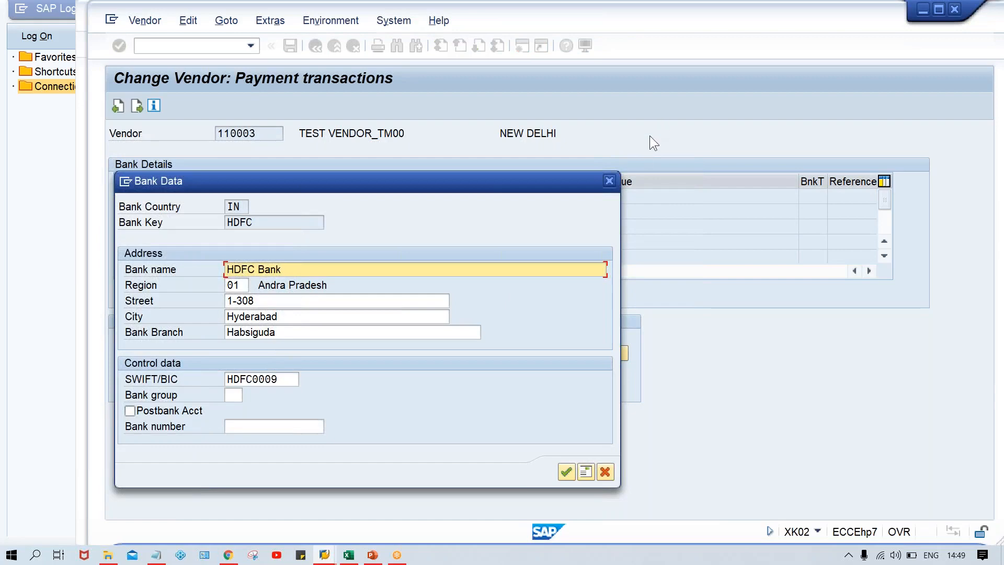
click(608, 181)
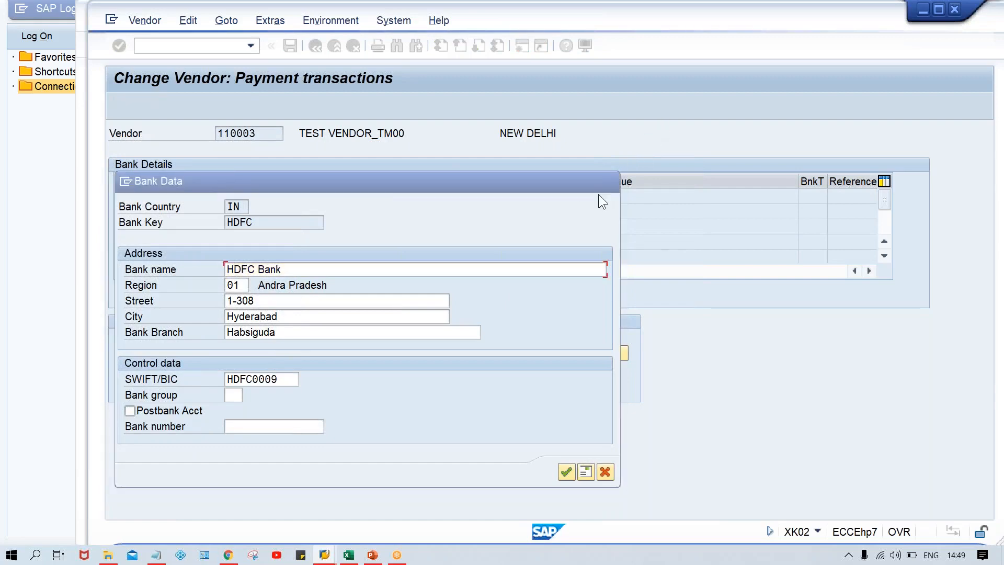
Leave the vendor's payment data, switch back to the payment method session and return to the country payment method overview
key(F3)
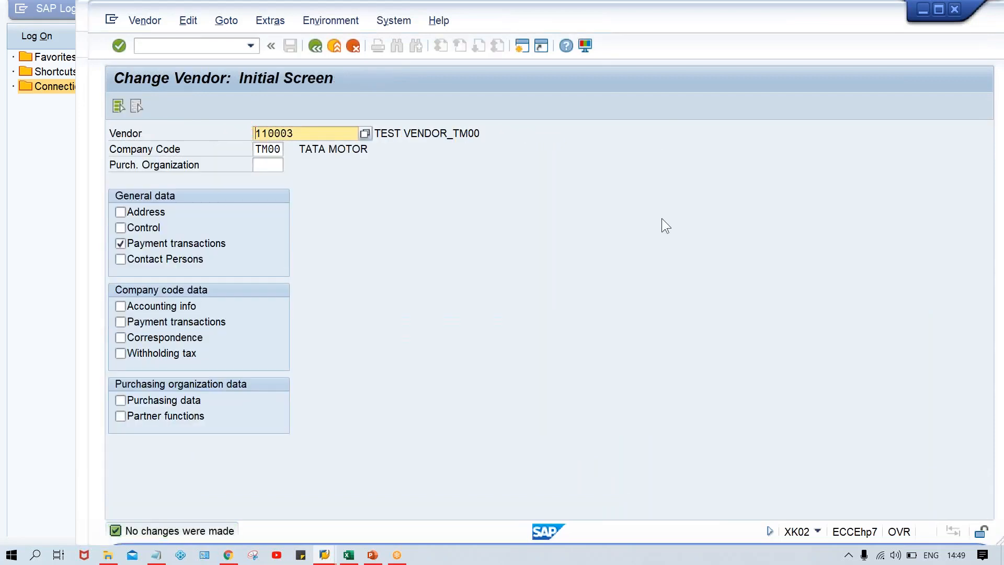
key(alt+Tab)
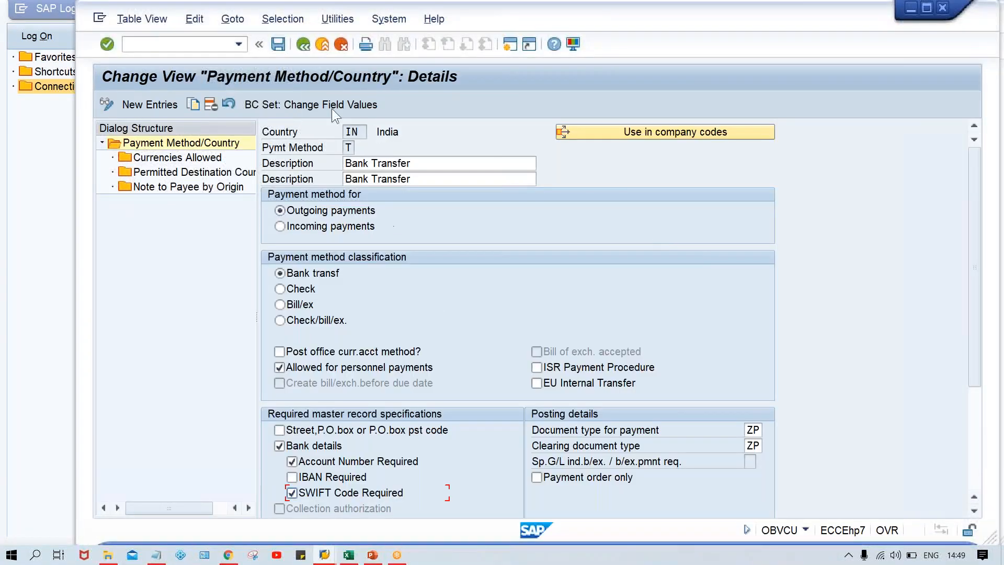
click(303, 44)
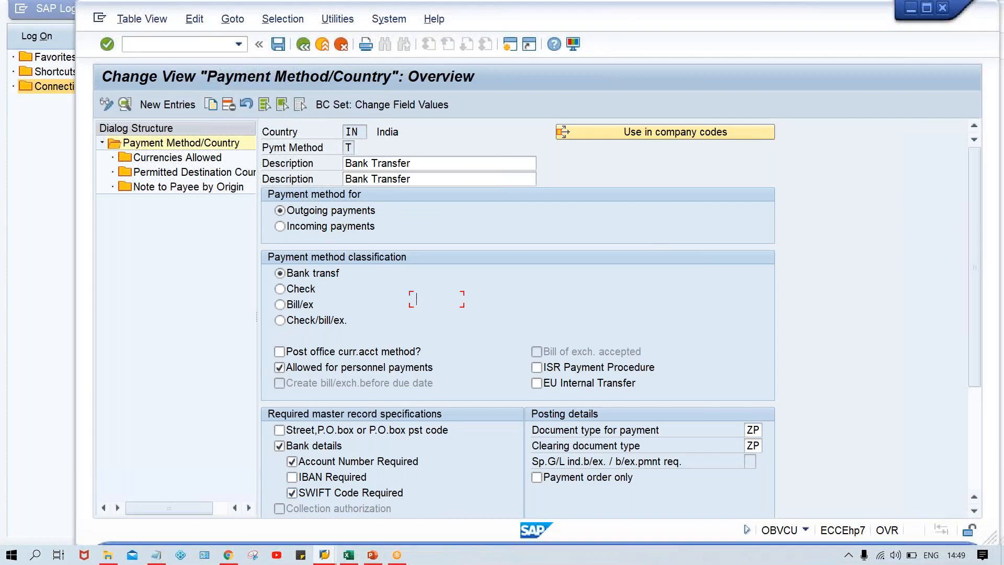
Leave the country payment methods and start a new company code payment method entry for paying company code TM00 with payment method T
click(304, 44)
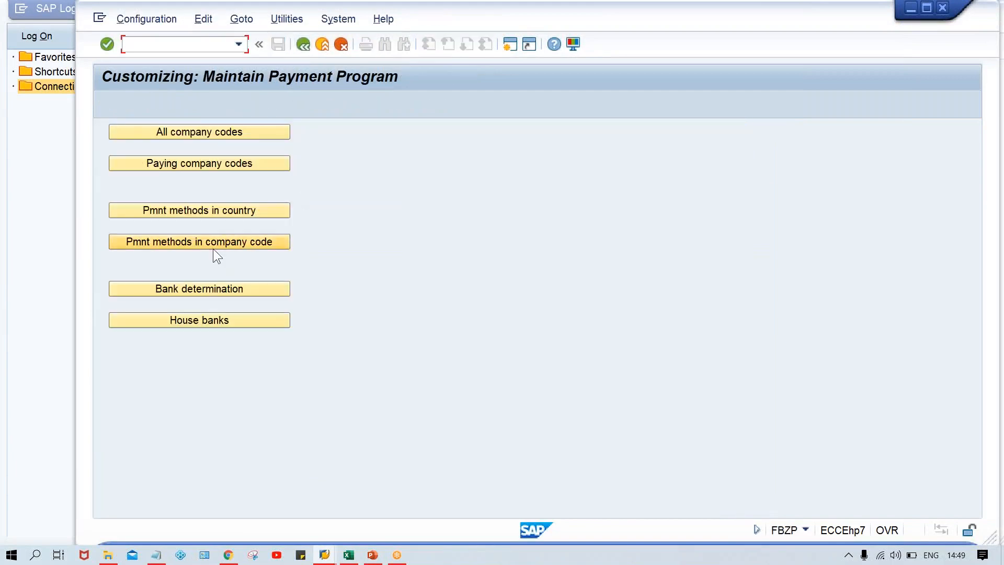
click(199, 241)
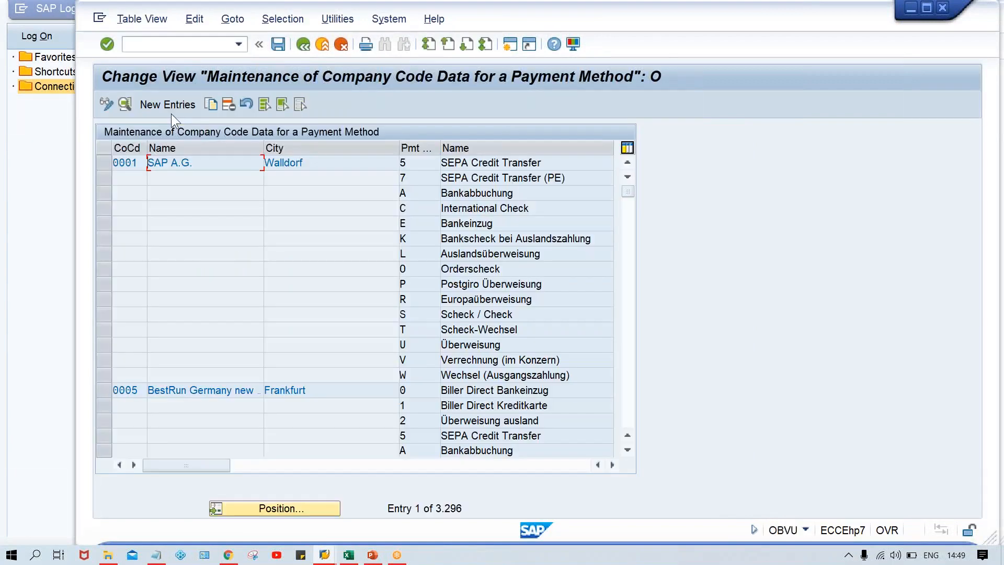
click(169, 105)
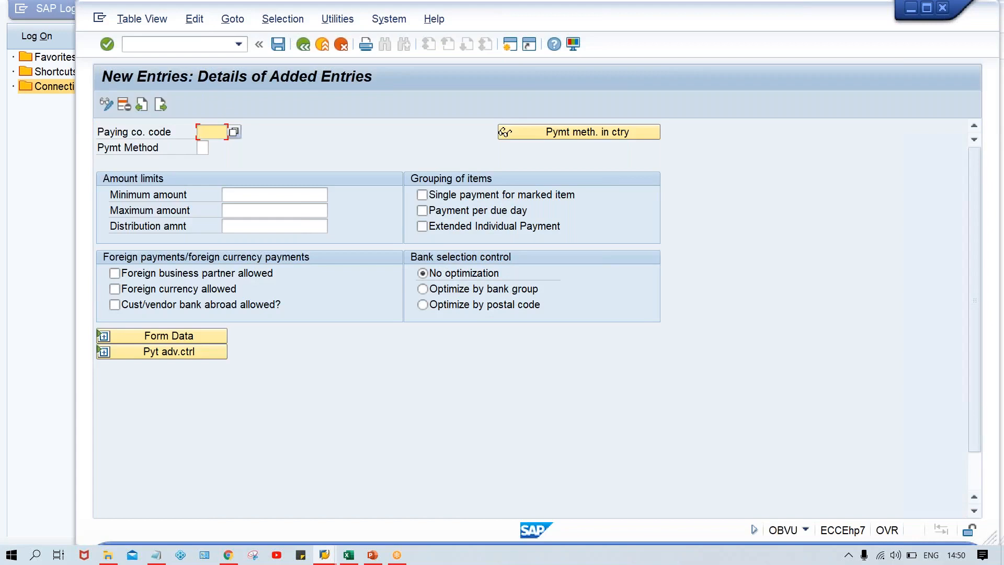
text(TM00)
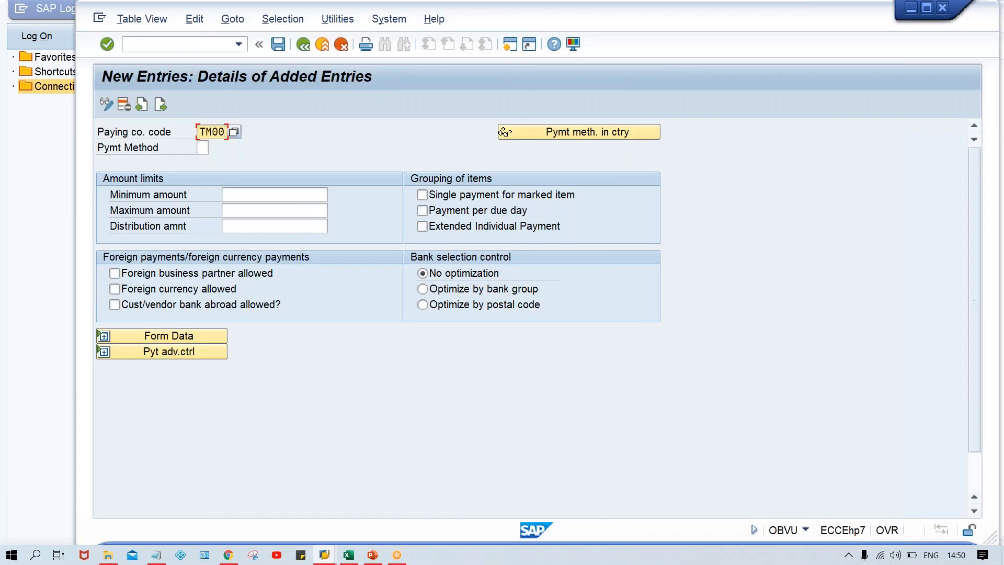
key(Tab)
text(T)
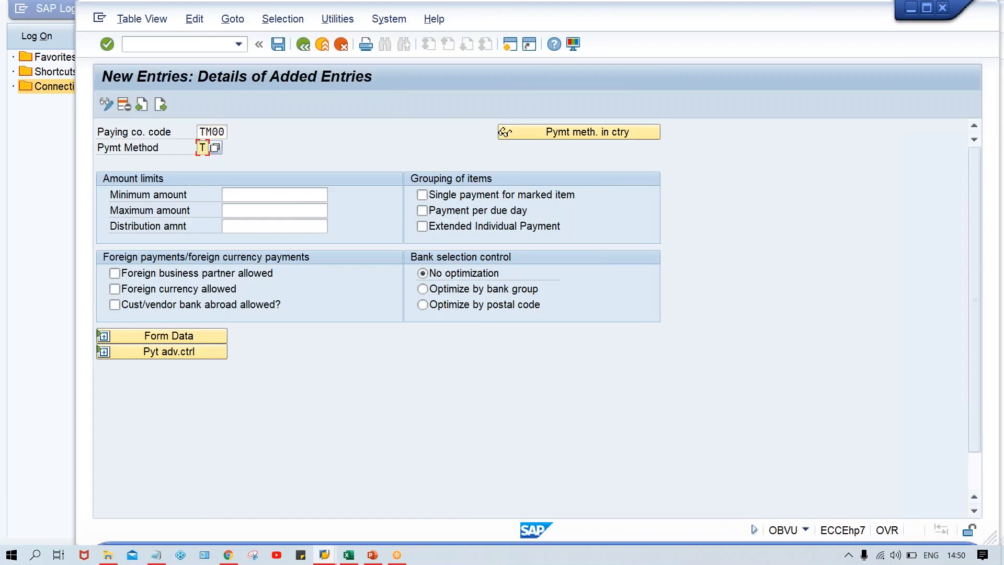
Set the amount limits to a minimum of 0 and a maximum of 999999999, and save the new payment method entry
key(Tab)
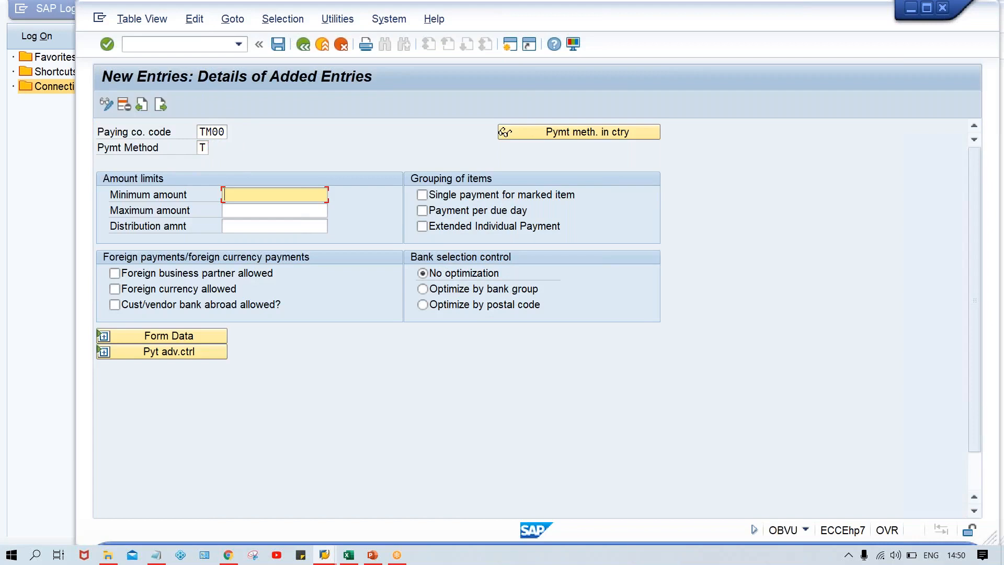
key(Tab)
text(00)
key(Tab)
text(999999999)
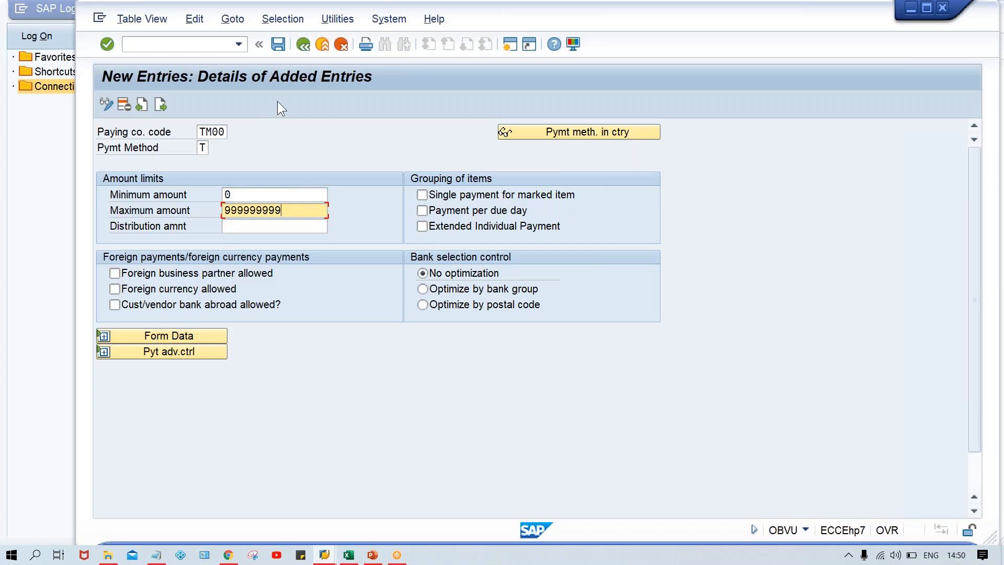
key(Return)
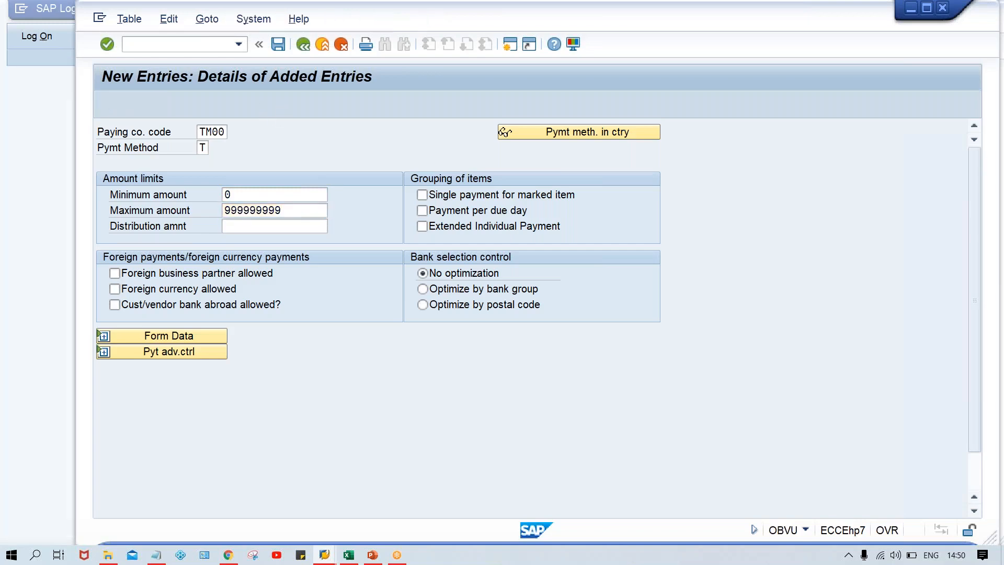
key(ctrl+s)
key(Return)
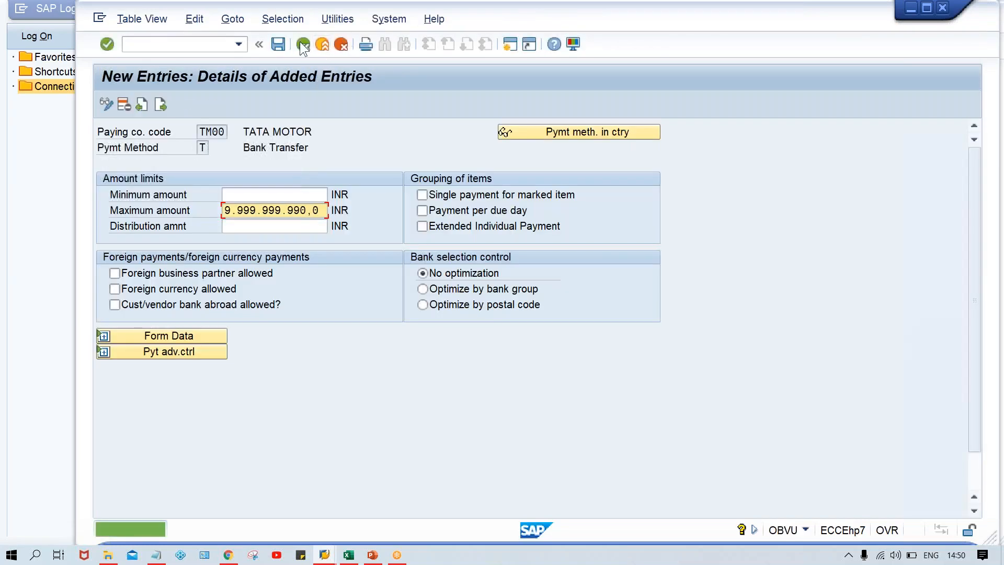
Return to the payment program customizing overview and switch away from its window
click(304, 45)
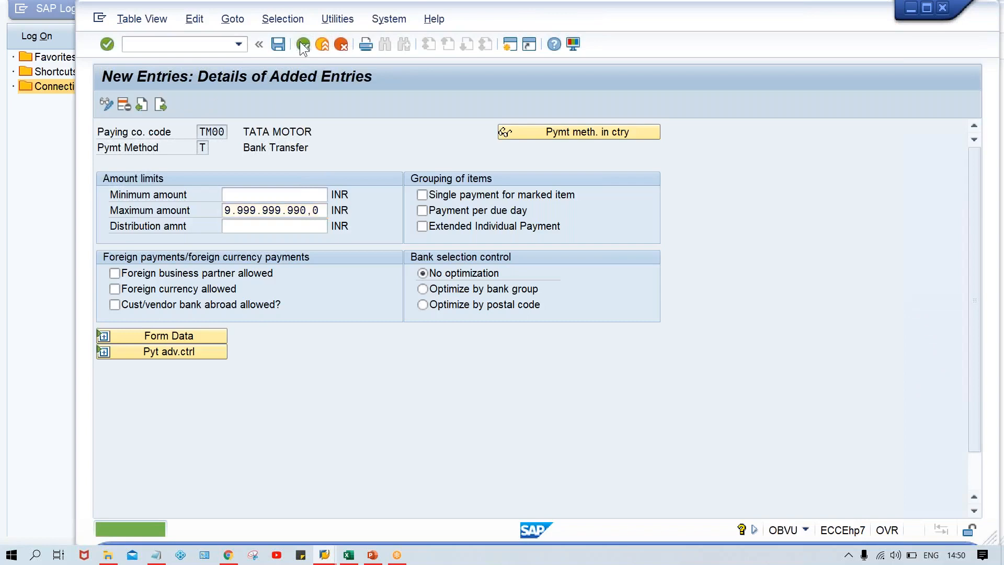
click(304, 45)
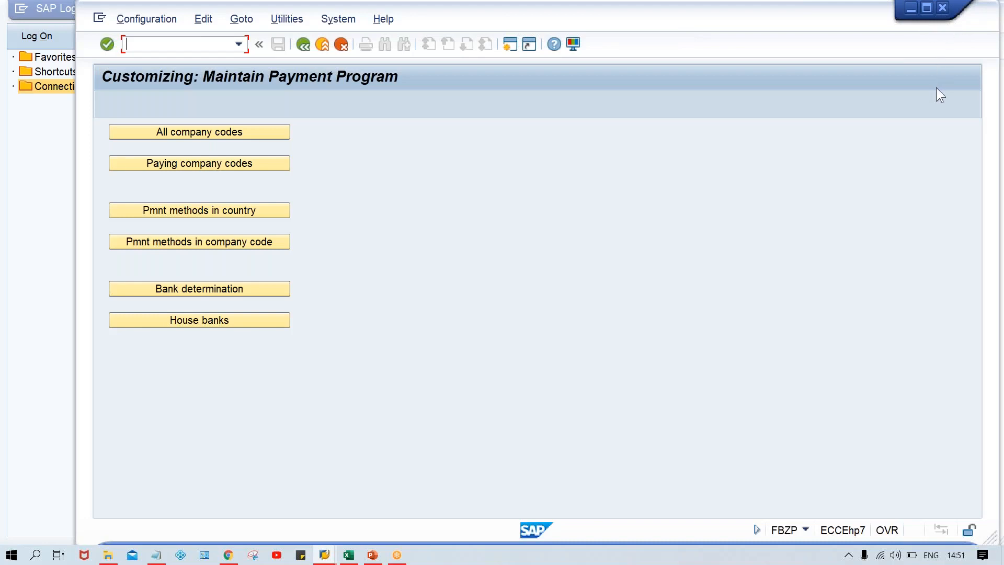
key(alt+Tab)
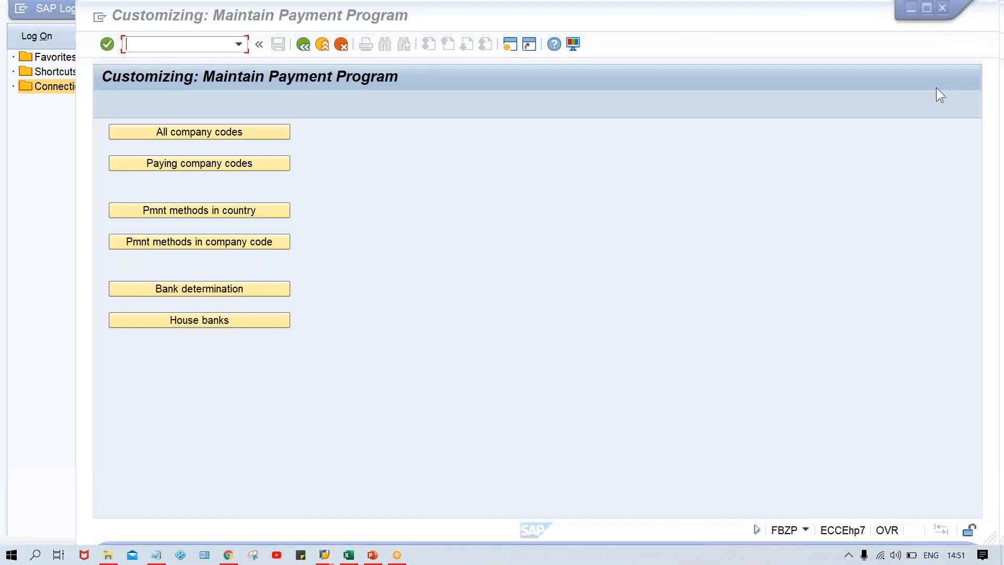